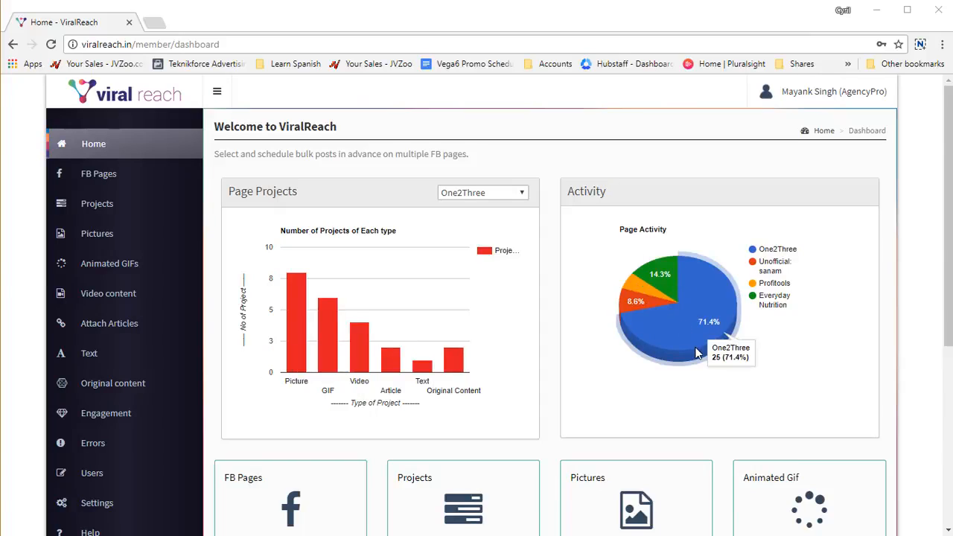
Step: Open the FB Pages section in a separate tab and look through the Facebook pages available to add
{"action": "scroll", "coordinate": [700, 351], "scroll_direction": "down", "scroll_amount": 5}
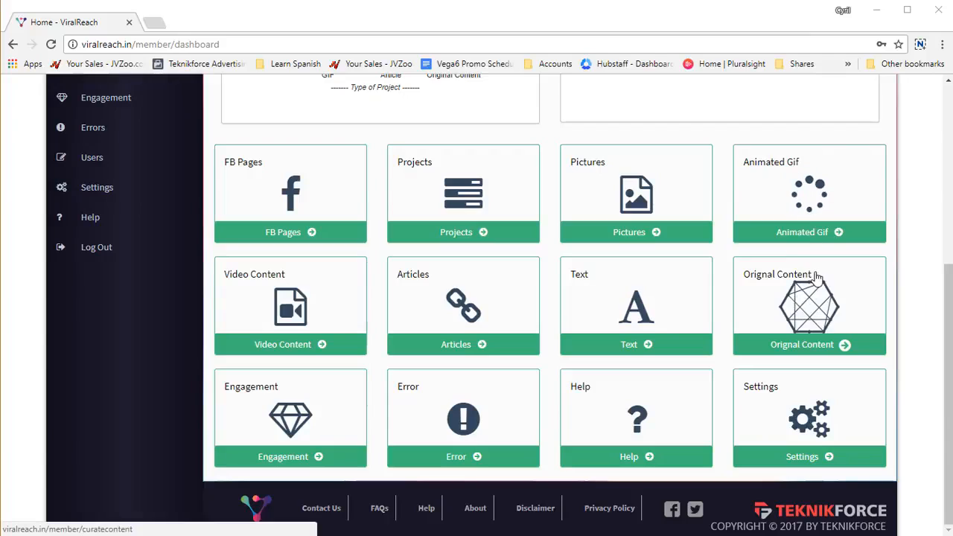
{"action": "middle_click", "coordinate": [297, 176]}
{"action": "left_click", "coordinate": [223, 19]}
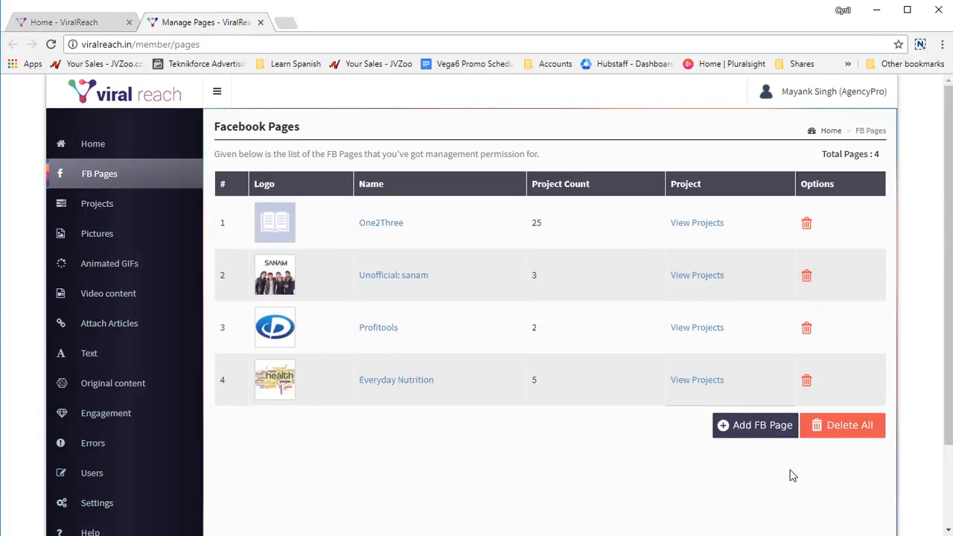
{"action": "left_click", "coordinate": [765, 430]}
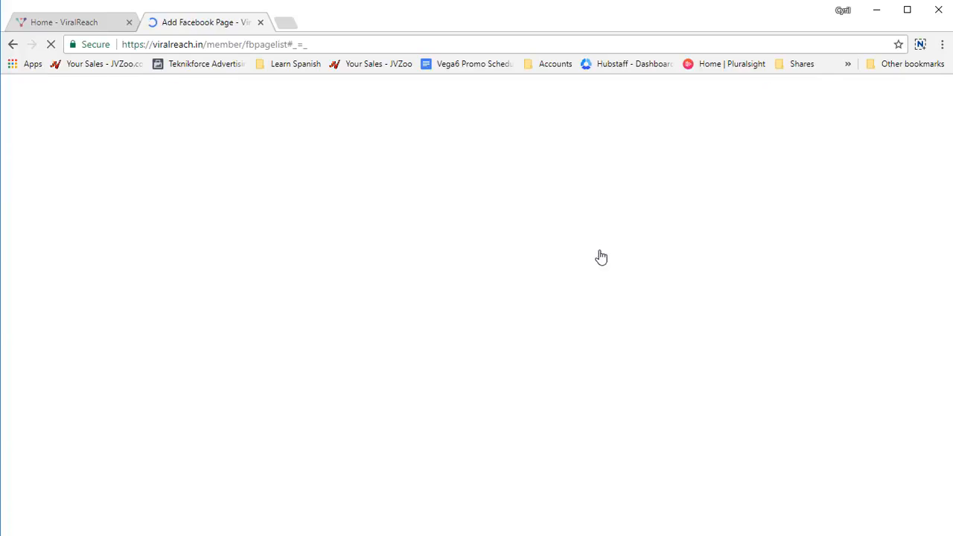
{"action": "scroll", "coordinate": [606, 253], "scroll_direction": "down", "scroll_amount": 8}
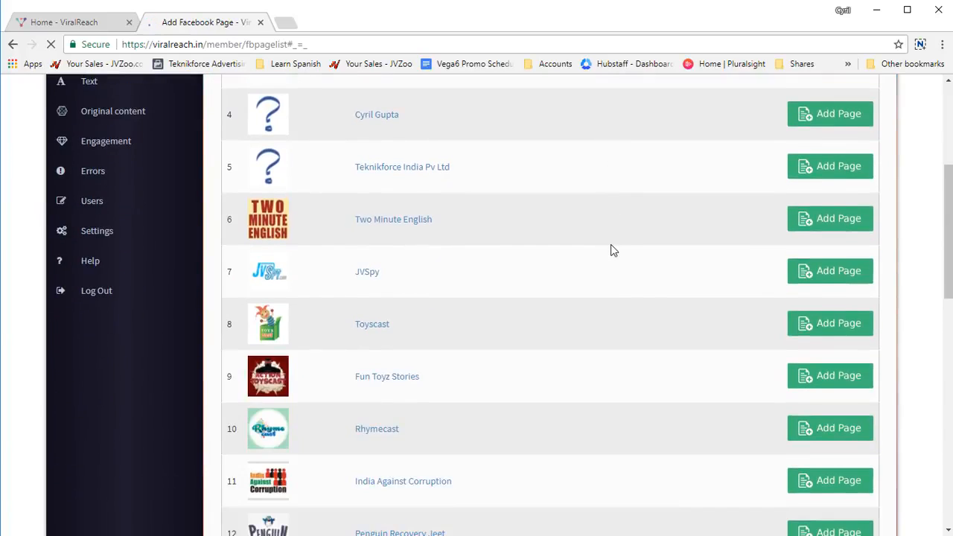
{"action": "scroll", "coordinate": [611, 250], "scroll_direction": "down", "scroll_amount": 6}
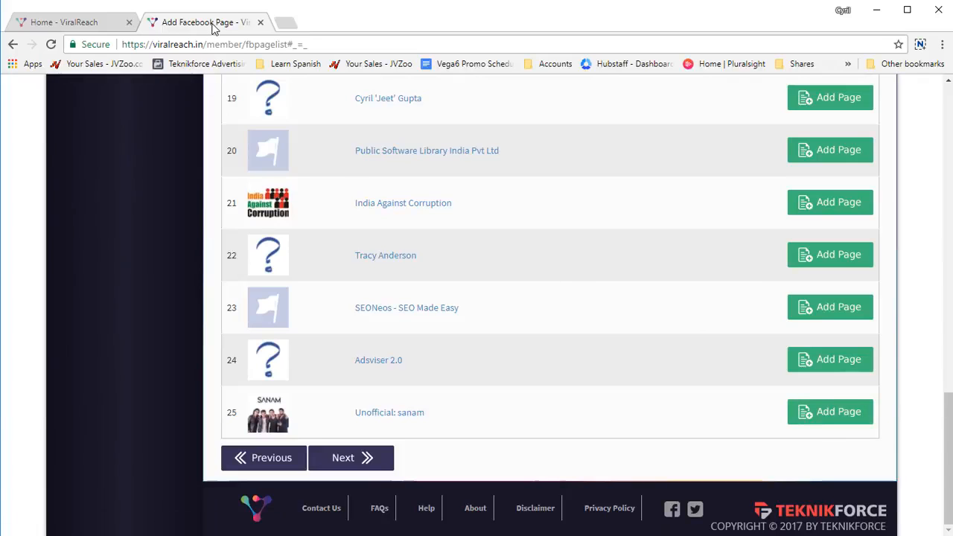
{"action": "left_click", "coordinate": [259, 22]}
Step: Check the project counts of the managed Facebook pages in a separate tab and close it
{"action": "scroll", "coordinate": [500, 347], "scroll_direction": "up", "scroll_amount": 4}
{"action": "scroll", "coordinate": [315, 353], "scroll_direction": "down", "scroll_amount": 3}
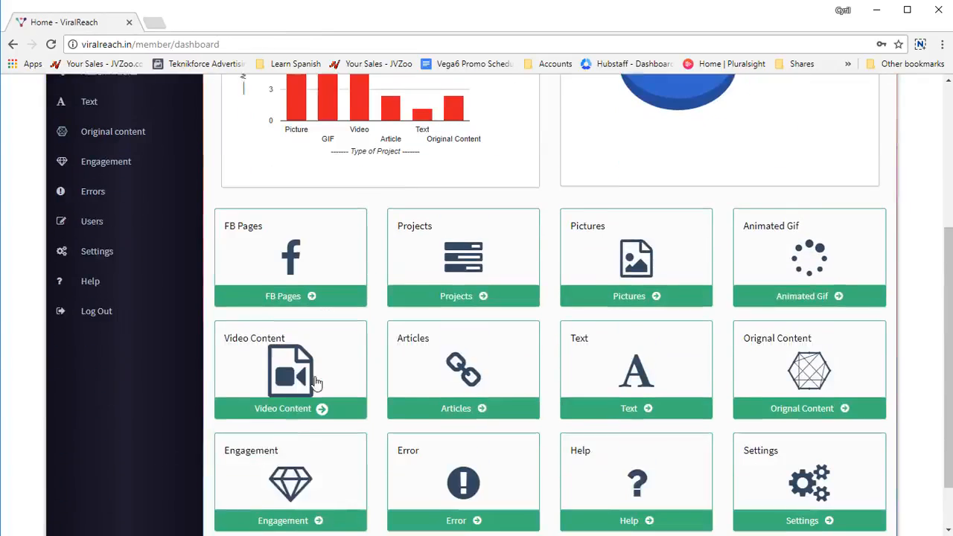
{"action": "middle_click", "coordinate": [250, 251]}
{"action": "left_click", "coordinate": [191, 23]}
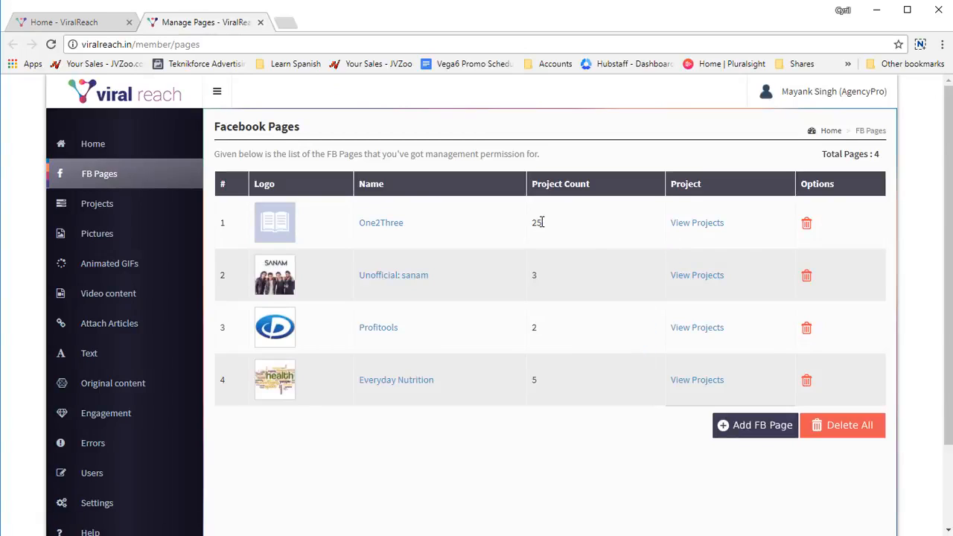
{"action": "mouse_move", "coordinate": [538, 221]}
{"action": "left_mouse_down"}
{"action": "mouse_move", "coordinate": [532, 216]}
{"action": "mouse_move", "coordinate": [547, 229]}
{"action": "left_mouse_up"}
{"action": "left_click", "coordinate": [259, 22]}
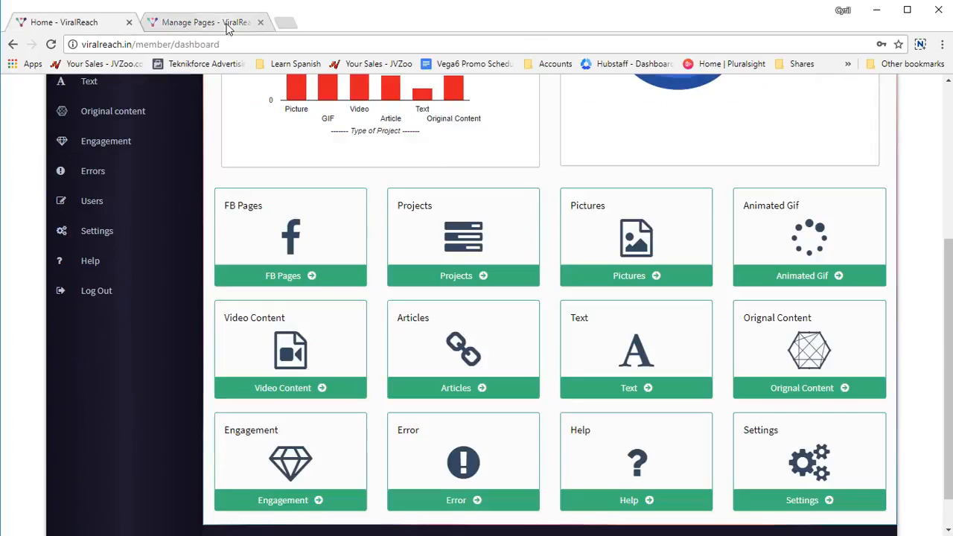
Step: Open the Projects section in a separate tab and look through its project list
{"action": "middle_click", "coordinate": [498, 236]}
{"action": "left_click", "coordinate": [208, 21]}
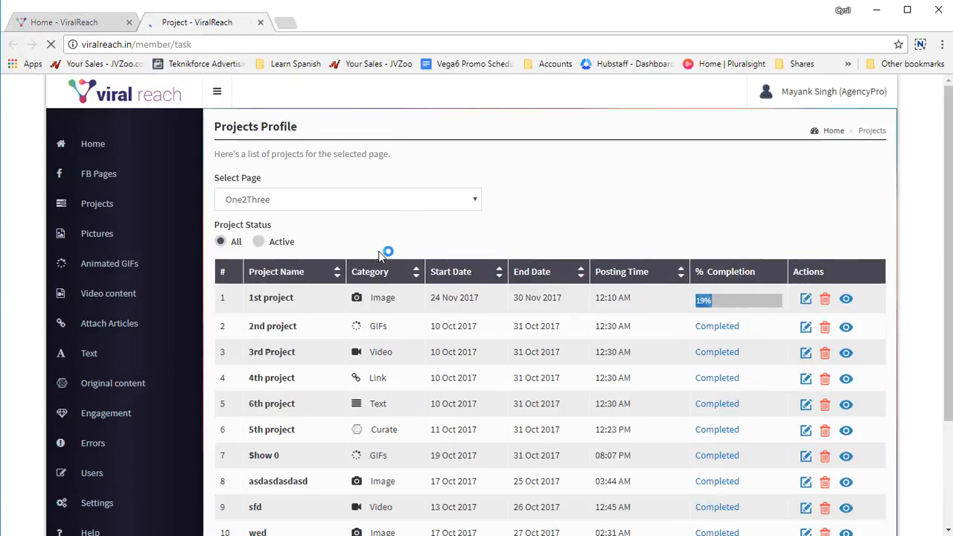
{"action": "scroll", "coordinate": [497, 328], "scroll_direction": "down", "scroll_amount": 2}
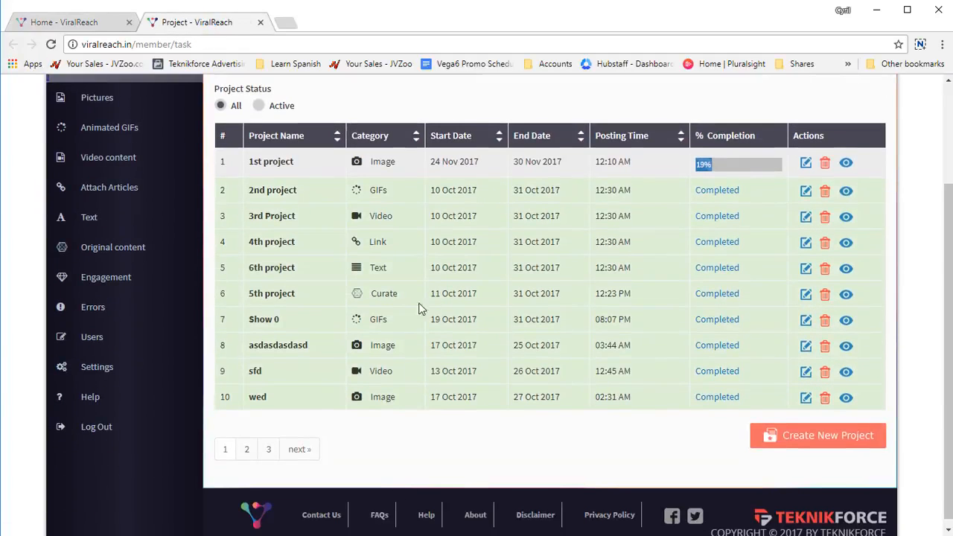
{"action": "scroll", "coordinate": [389, 315], "scroll_direction": "up", "scroll_amount": 1}
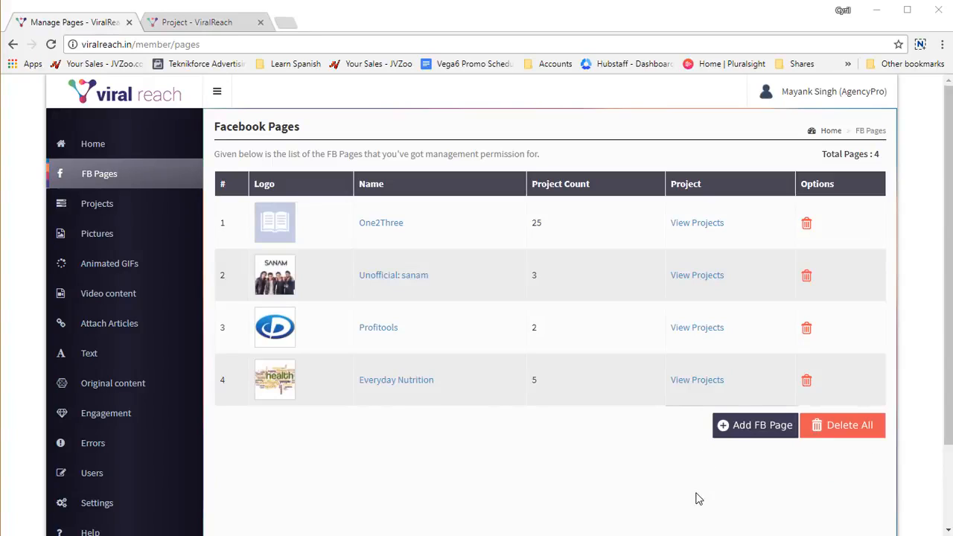
Step: Switch from the Facebook pages list to the Projects section and review the One2Three page's projects
{"action": "left_click", "coordinate": [97, 207]}
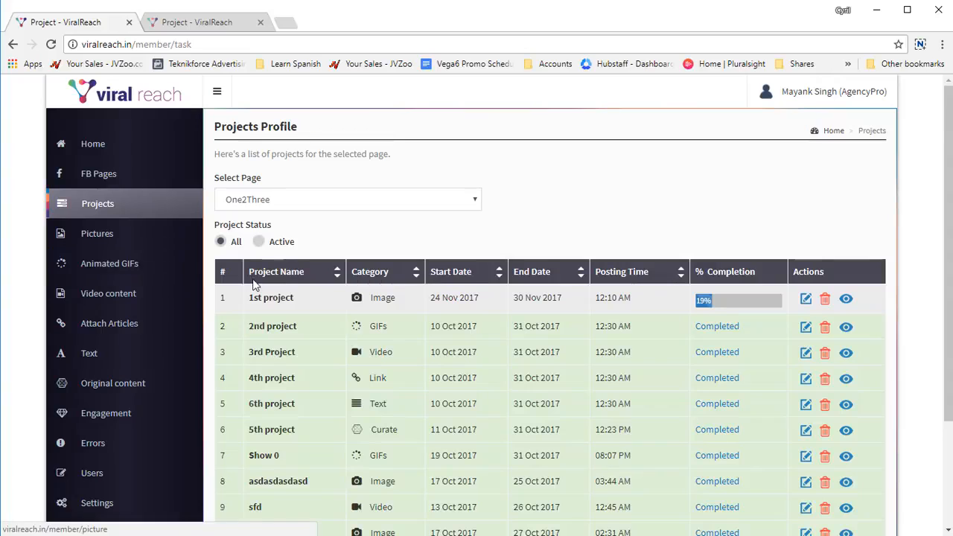
{"action": "scroll", "coordinate": [428, 272], "scroll_direction": "down", "scroll_amount": 2}
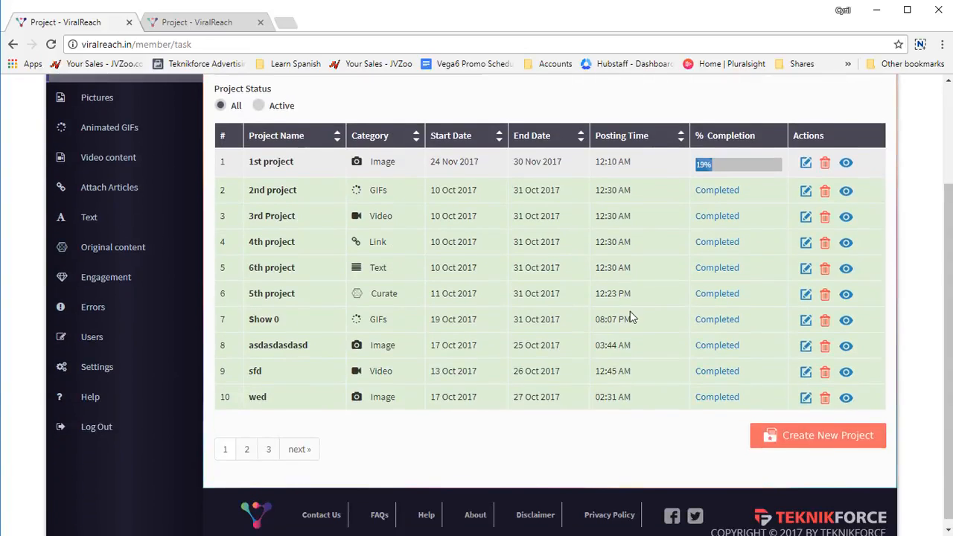
{"action": "scroll", "coordinate": [566, 327], "scroll_direction": "up", "scroll_amount": 2}
{"action": "scroll", "coordinate": [700, 402], "scroll_direction": "down", "scroll_amount": 2}
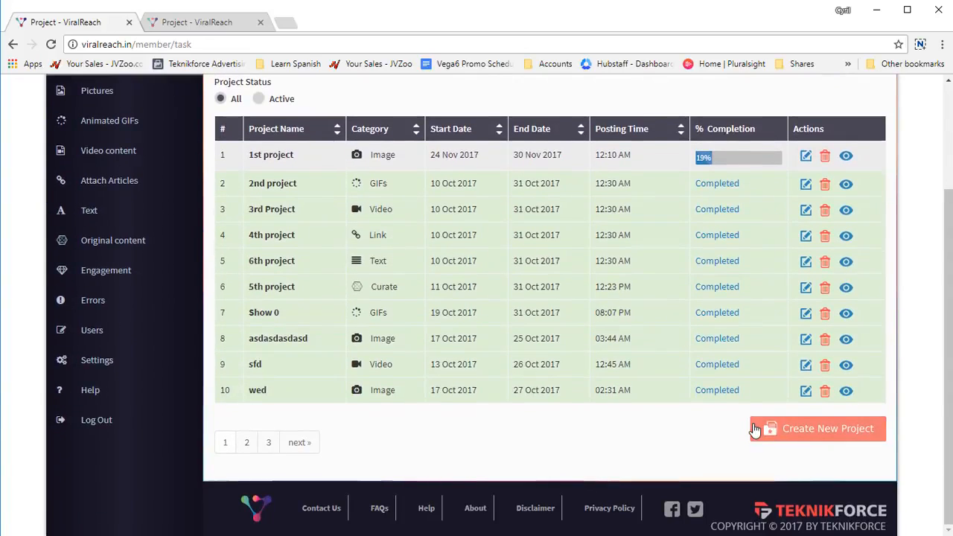
Step: Check which page the new project form is tied to and which pages the project list offers for selection
{"action": "left_click", "coordinate": [818, 430]}
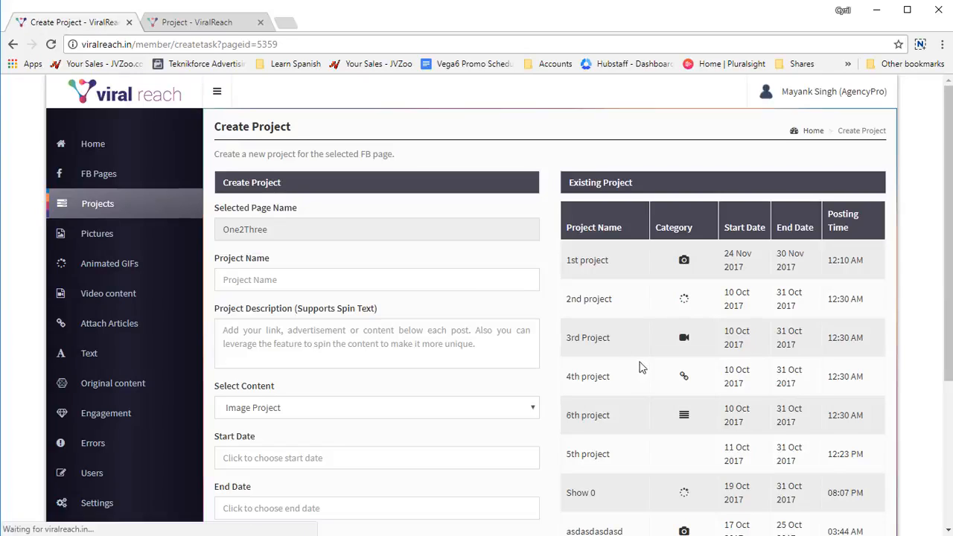
{"action": "left_click", "coordinate": [299, 235]}
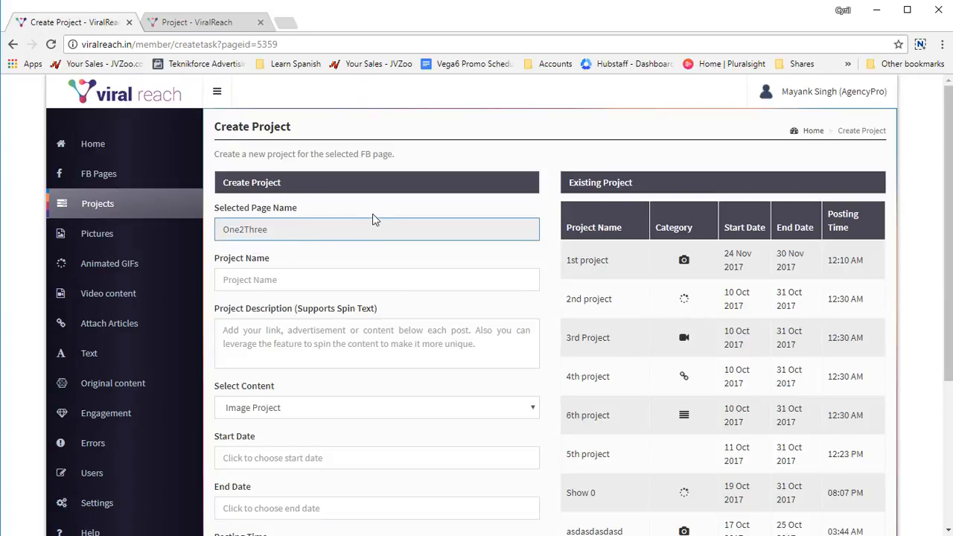
{"action": "key", "text": "alt+Left"}
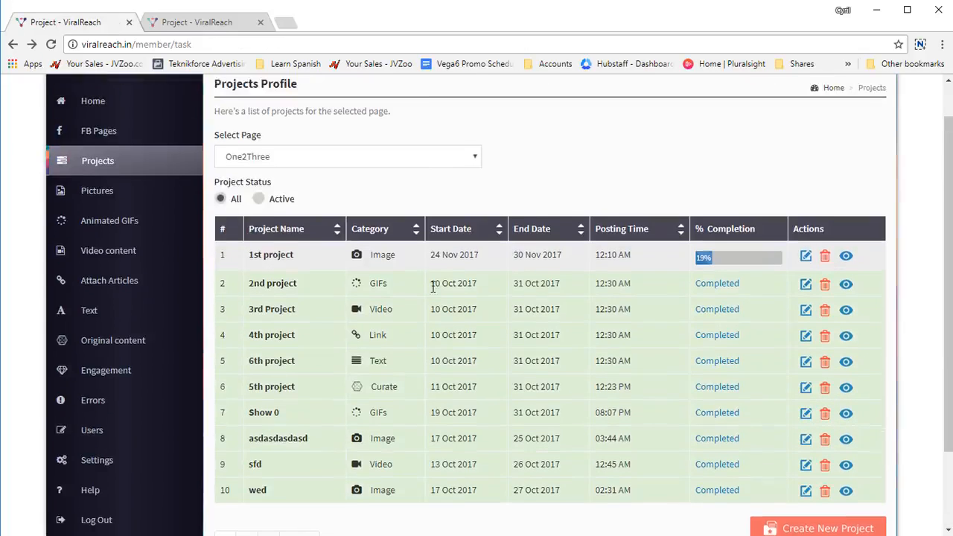
{"action": "left_click", "coordinate": [360, 207]}
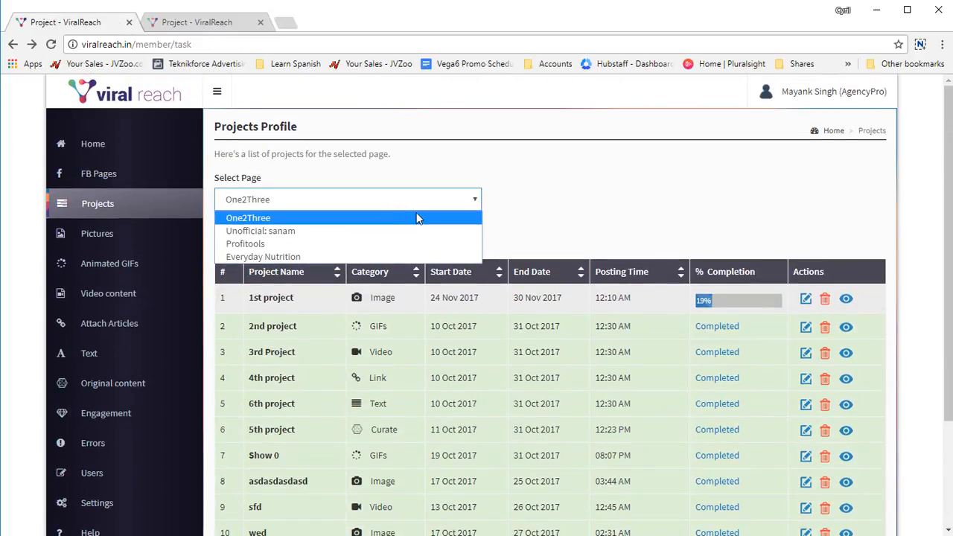
{"action": "left_click", "coordinate": [625, 202]}
Step: Start a new project for the One2Three page and name it "On23 Image Project"
{"action": "scroll", "coordinate": [843, 419], "scroll_direction": "down", "scroll_amount": 2}
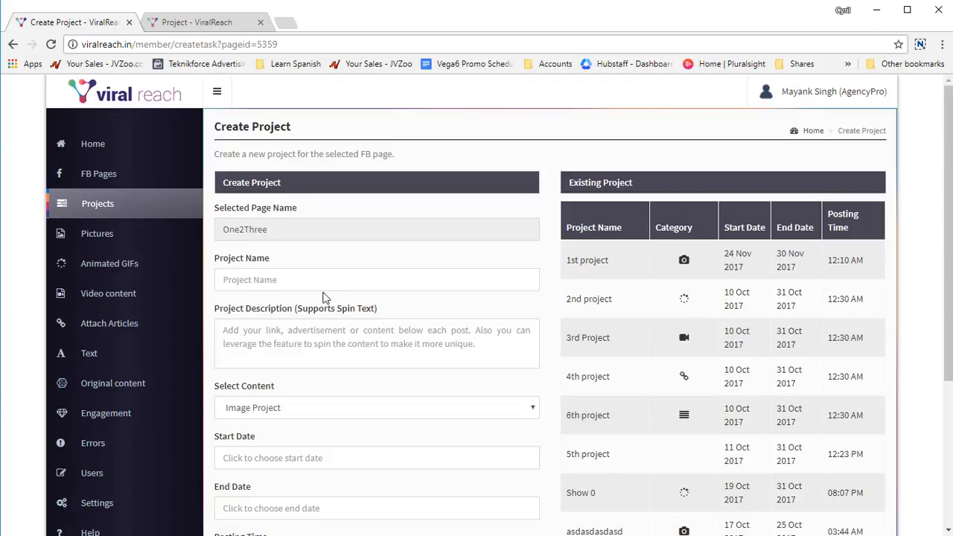
{"action": "left_click", "coordinate": [337, 280]}
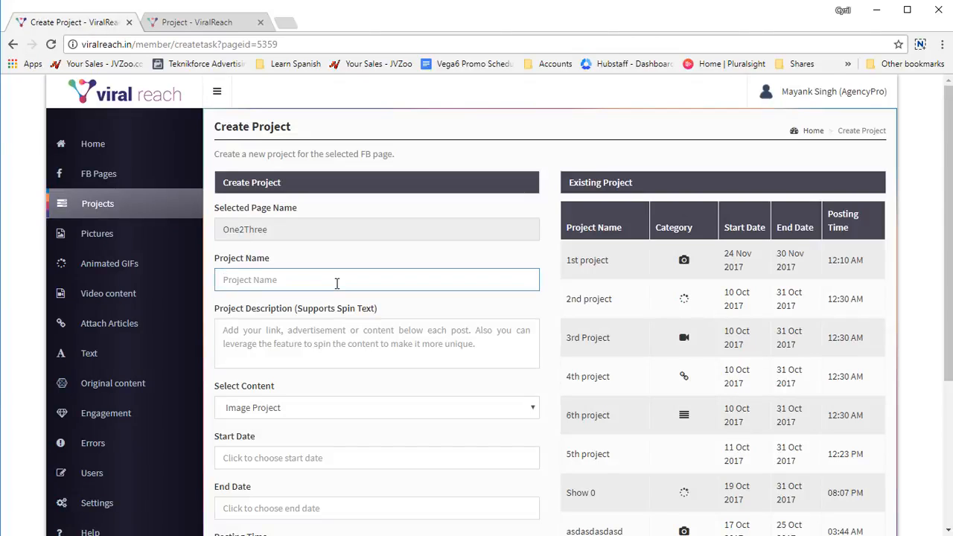
{"action": "type", "text": "On23 Project"}
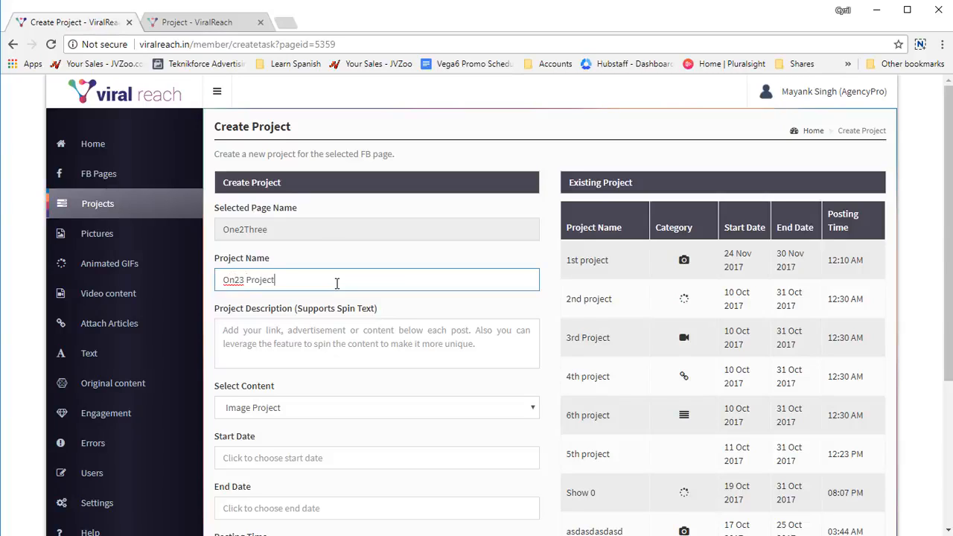
{"action": "key", "text": "ctrl+BackSpace"}
{"action": "type", "text": "Image Project"}
Step: Review the available content types and select Image Project for the new project
{"action": "scroll", "coordinate": [336, 283], "scroll_direction": "down", "scroll_amount": 3}
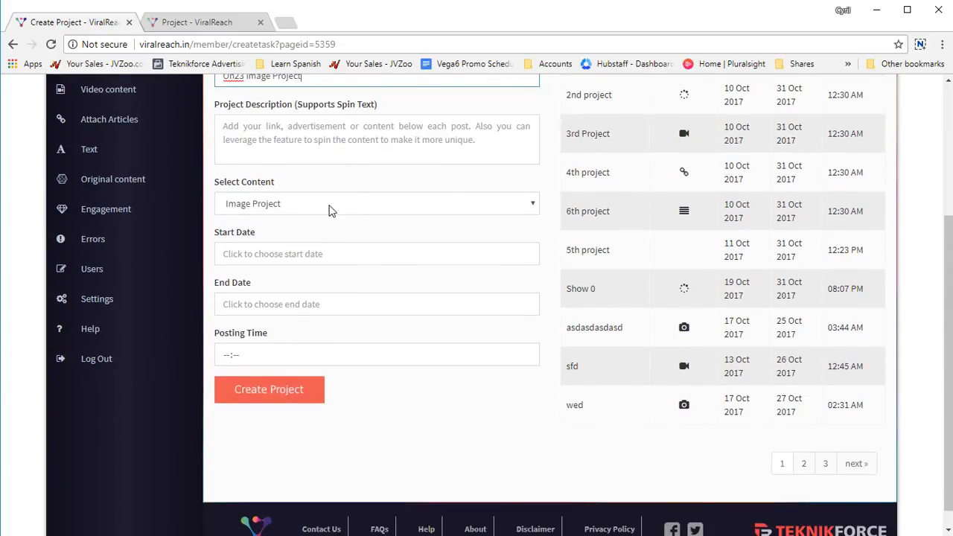
{"action": "left_click", "coordinate": [332, 211]}
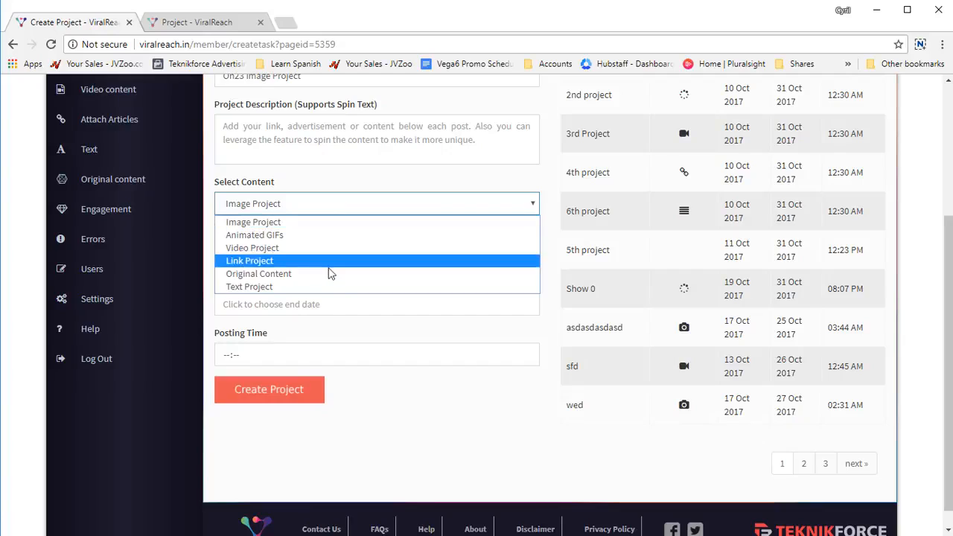
{"action": "left_click", "coordinate": [349, 225]}
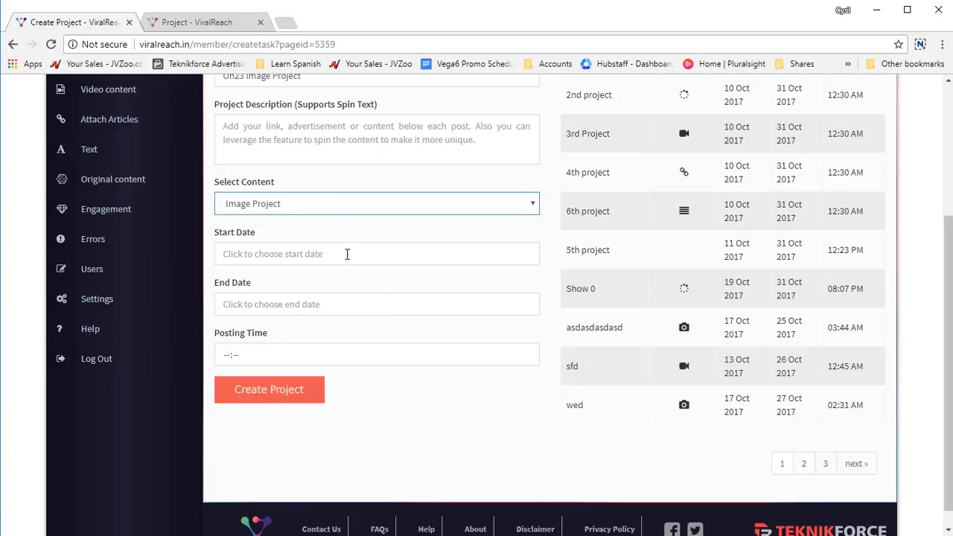
Step: Schedule the project to start on 26 Nov 2017 and end on 30 Nov 2017
{"action": "left_click", "coordinate": [347, 254]}
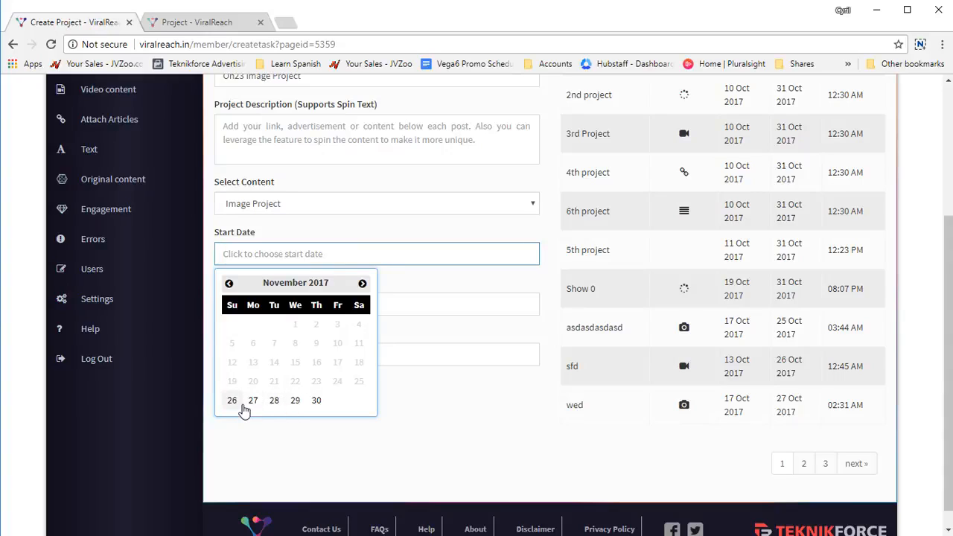
{"action": "left_click", "coordinate": [239, 403]}
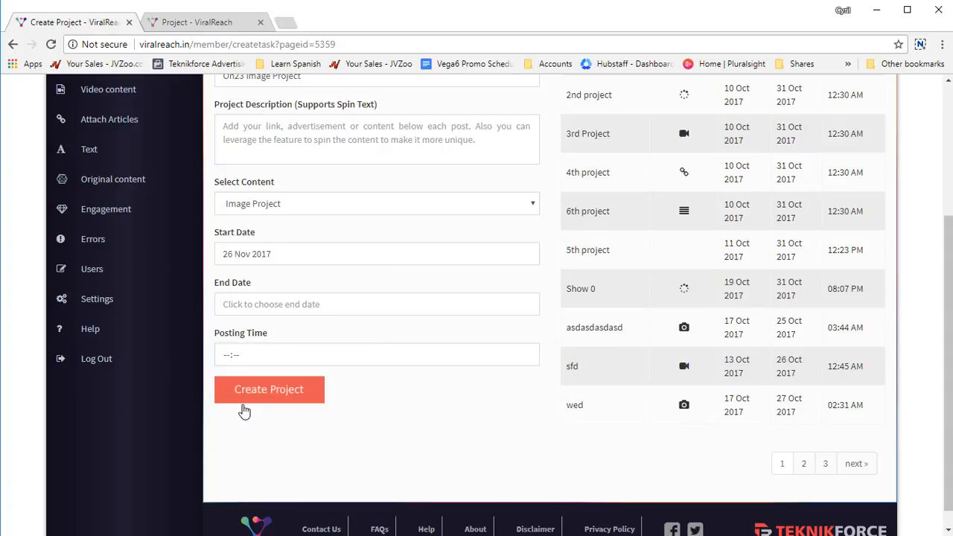
{"action": "scroll", "coordinate": [313, 372], "scroll_direction": "up", "scroll_amount": 1}
{"action": "left_click", "coordinate": [325, 369]}
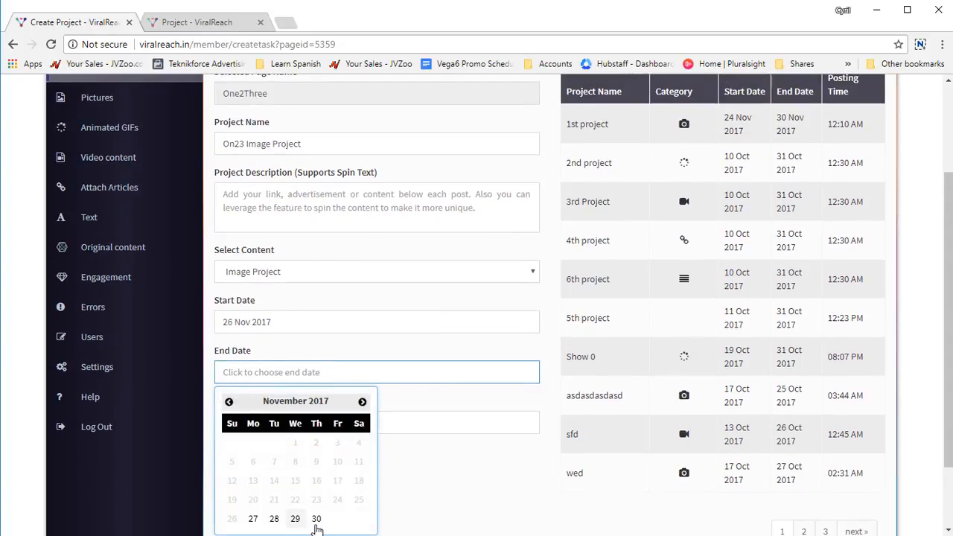
{"action": "left_click", "coordinate": [316, 521]}
Step: Set the project's posting time to 10:30
{"action": "scroll", "coordinate": [327, 421], "scroll_direction": "down", "scroll_amount": 1}
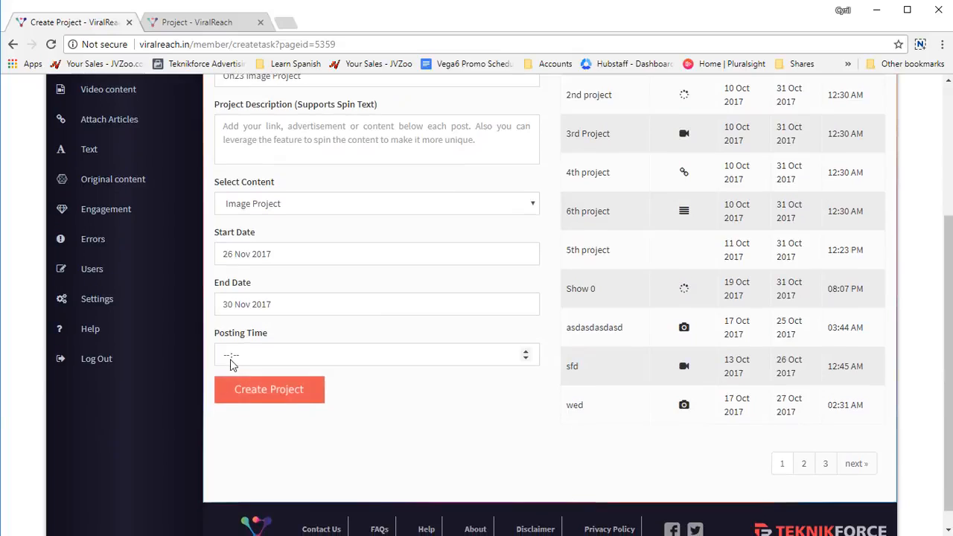
{"action": "left_click", "coordinate": [230, 362]}
{"action": "type", "text": "10:50"}
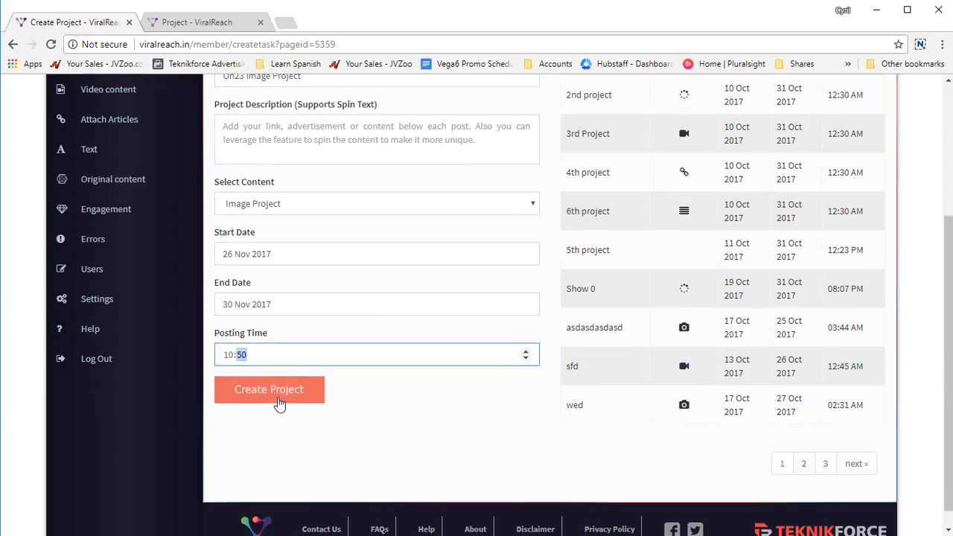
{"action": "left_click", "coordinate": [321, 415]}
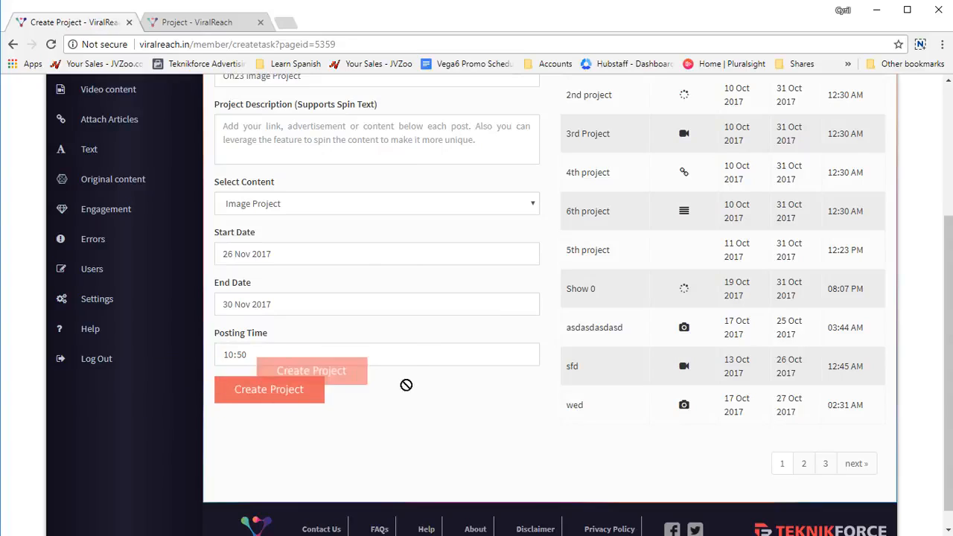
{"action": "left_click", "coordinate": [230, 355]}
{"action": "left_click", "coordinate": [244, 355]}
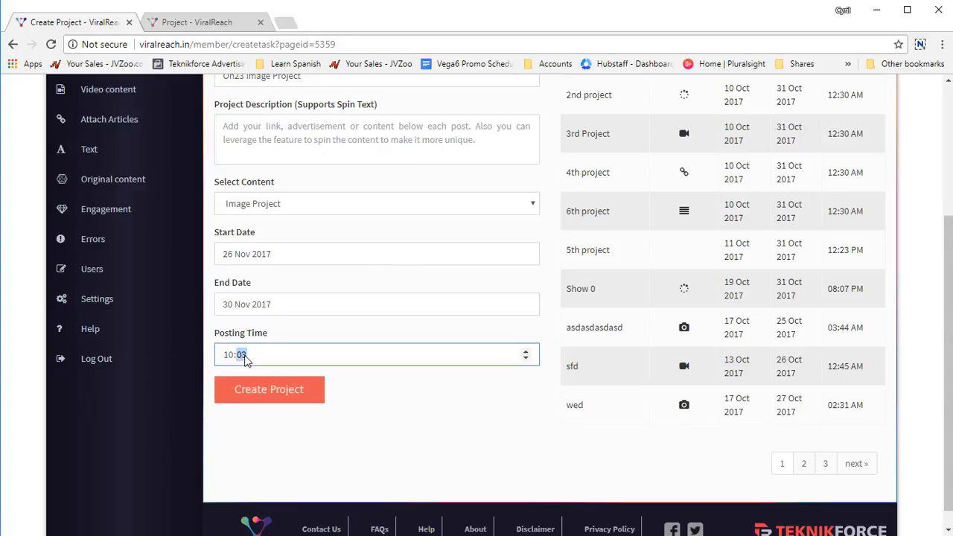
{"action": "key", "text": "Tab"}
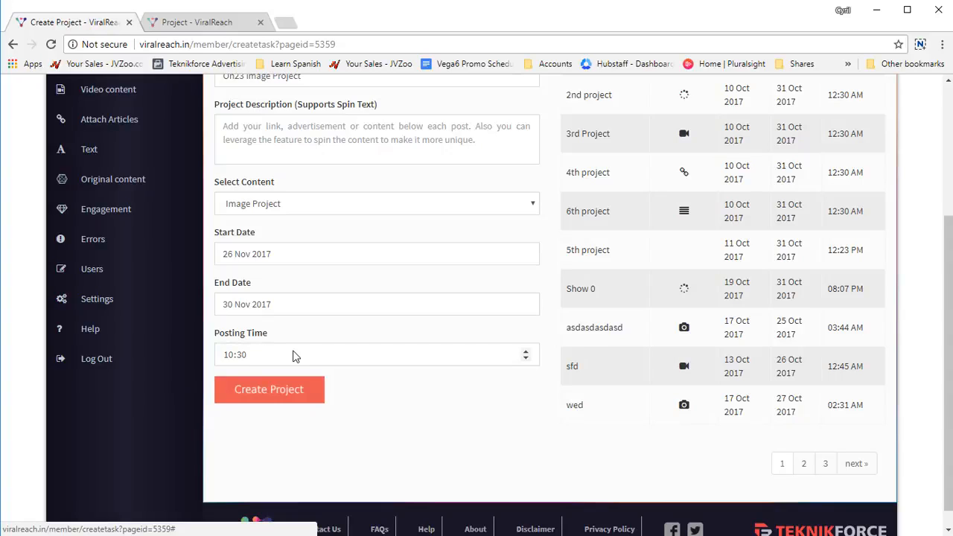
Step: Try to create the project and fill in "Test description" as its project description
{"action": "scroll", "coordinate": [374, 403], "scroll_direction": "up", "scroll_amount": 1}
{"action": "scroll", "coordinate": [370, 398], "scroll_direction": "down", "scroll_amount": 1}
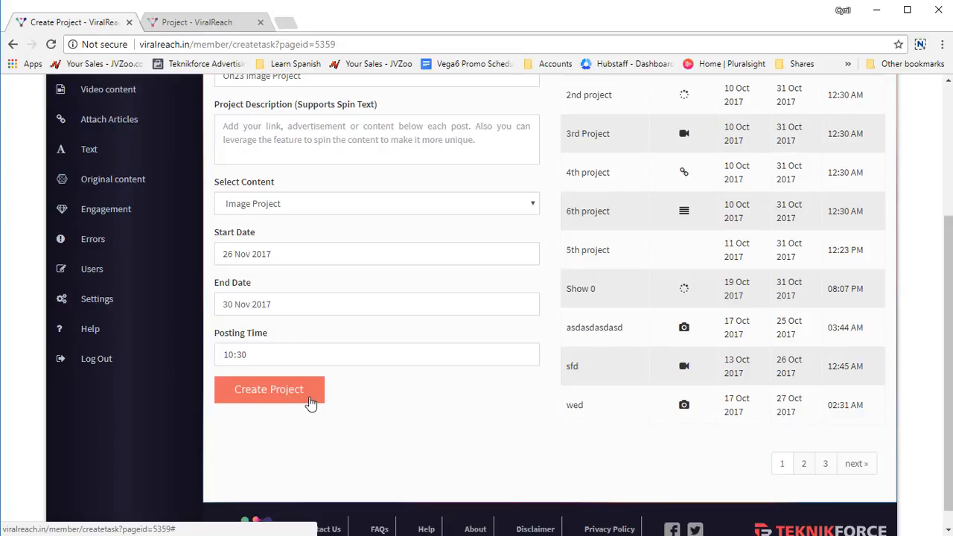
{"action": "left_click", "coordinate": [311, 401]}
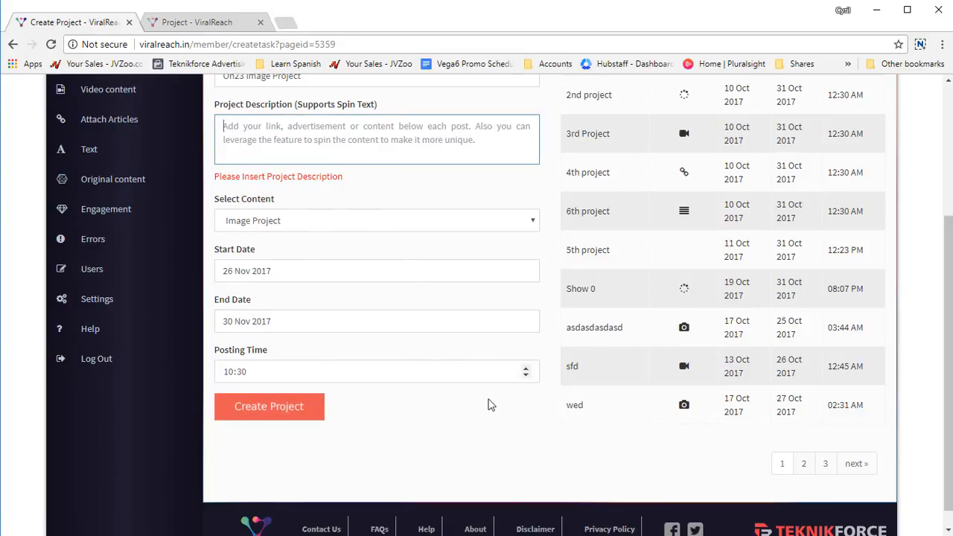
{"action": "type", "text": "Test description"}
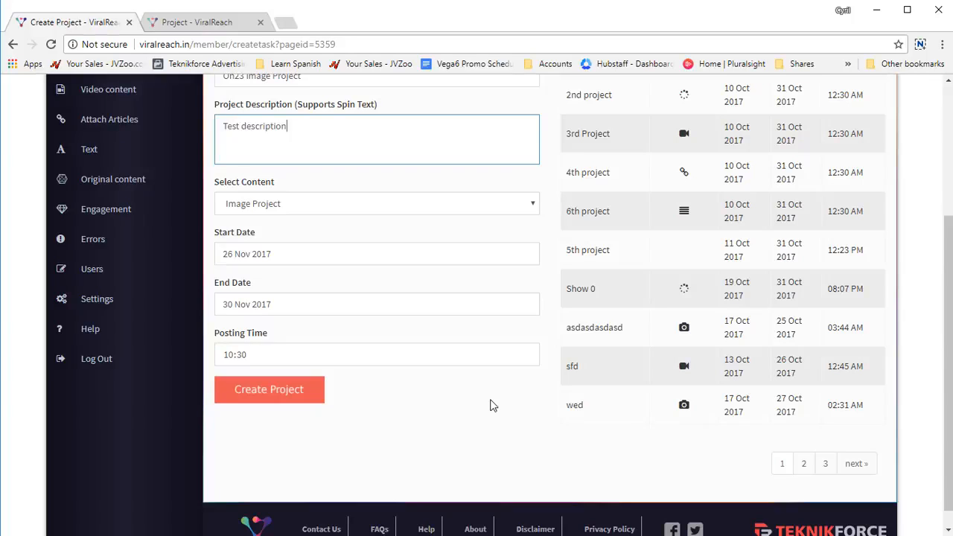
Step: Create the image project and find On23 Image Project on the last page of the project list
{"action": "left_click", "coordinate": [324, 400]}
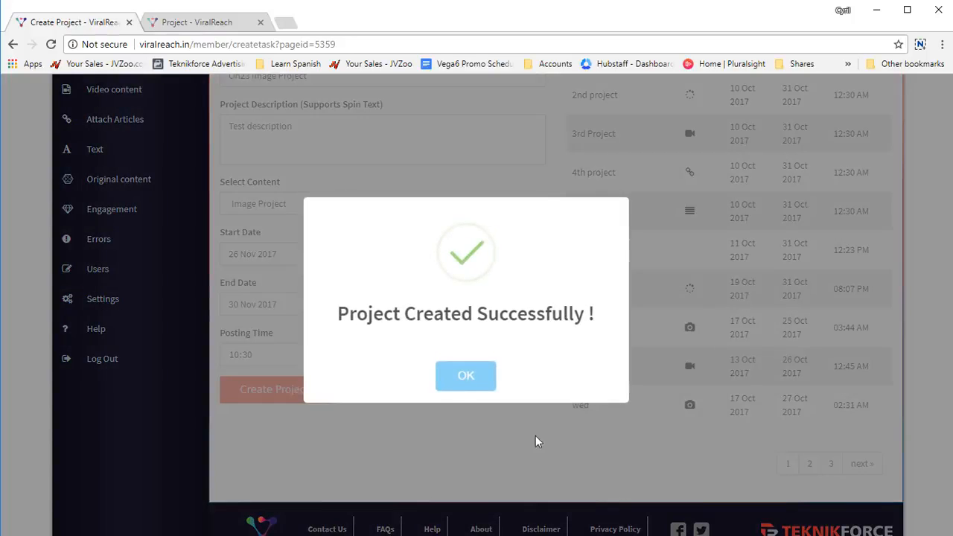
{"action": "left_click", "coordinate": [461, 375]}
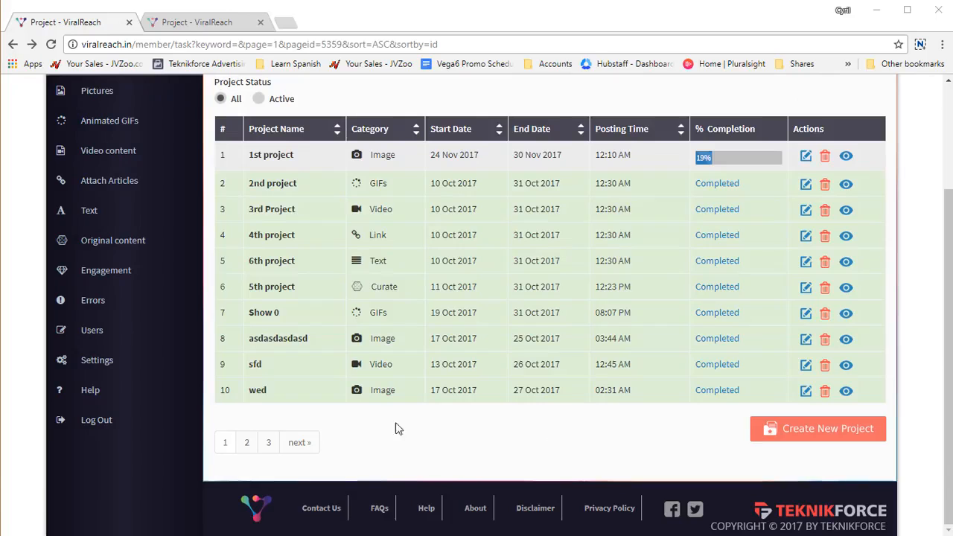
{"action": "left_click", "coordinate": [275, 443]}
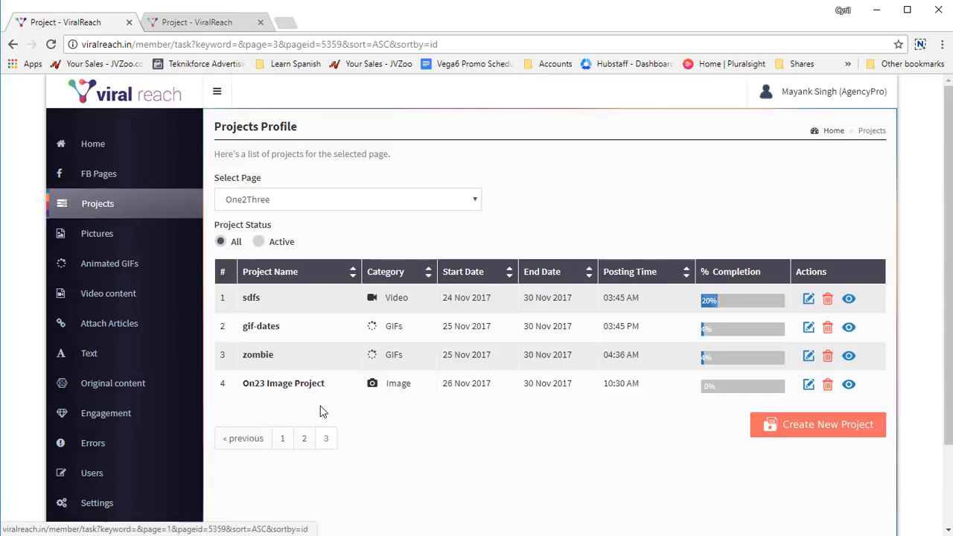
{"action": "left_click_drag", "start_coordinate": [290, 379], "coordinate": [337, 389]}
{"action": "left_click", "coordinate": [337, 422]}
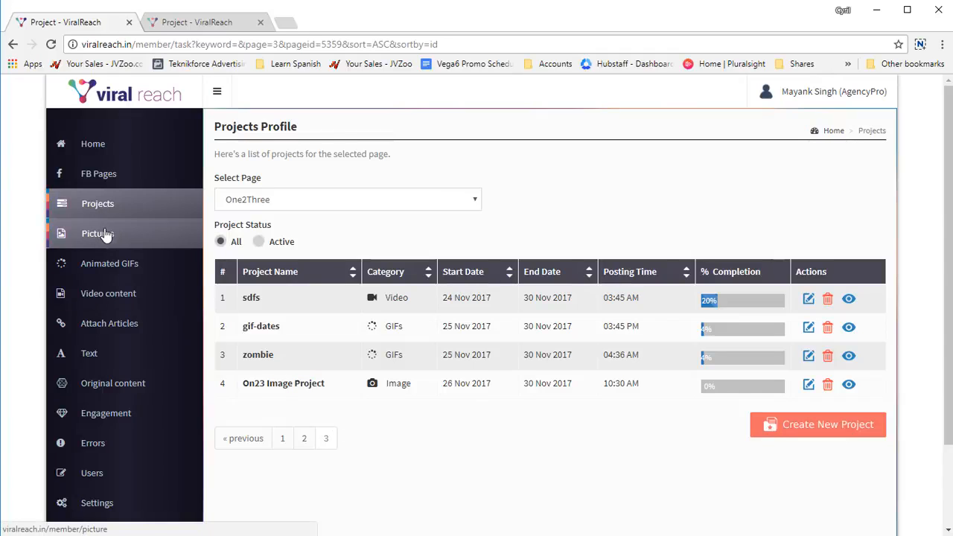
Step: Open the Pictures section and choose the One2Three page with On23 Image Project as the target project
{"action": "left_click", "coordinate": [106, 234]}
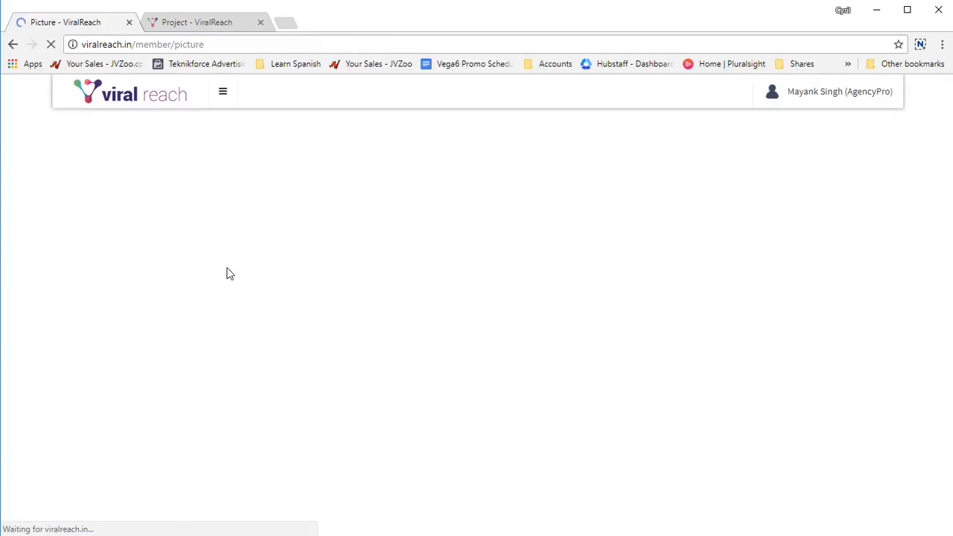
{"action": "left_click", "coordinate": [288, 235]}
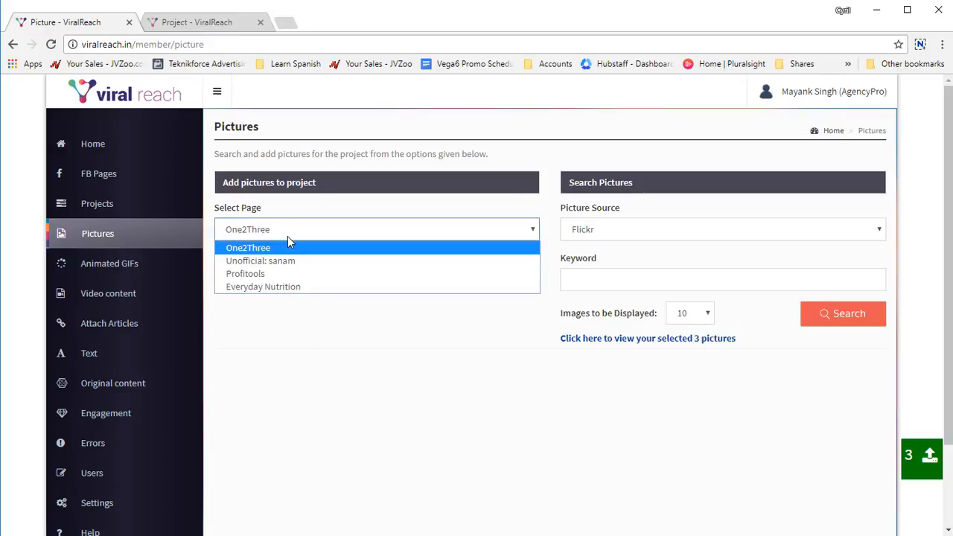
{"action": "left_click", "coordinate": [290, 246]}
{"action": "left_click", "coordinate": [300, 278]}
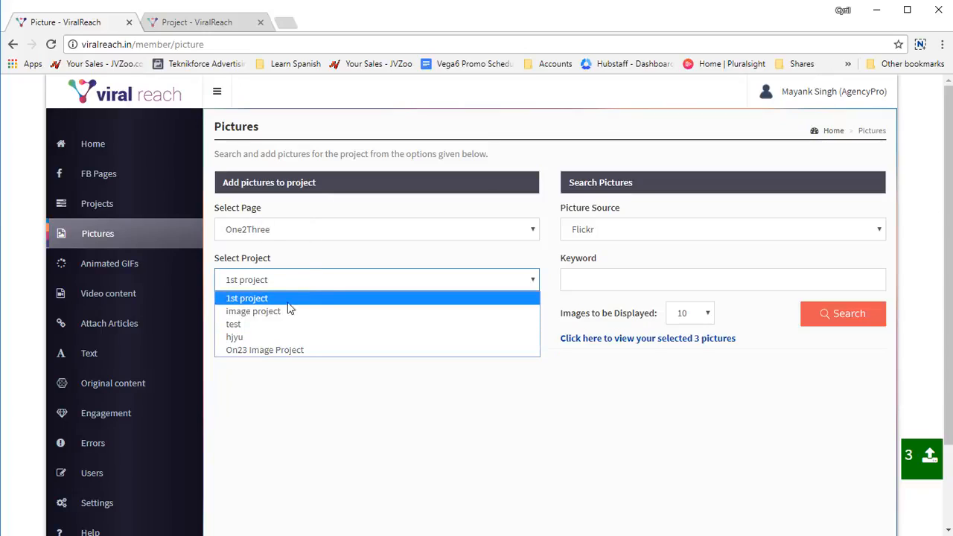
{"action": "left_click", "coordinate": [289, 350]}
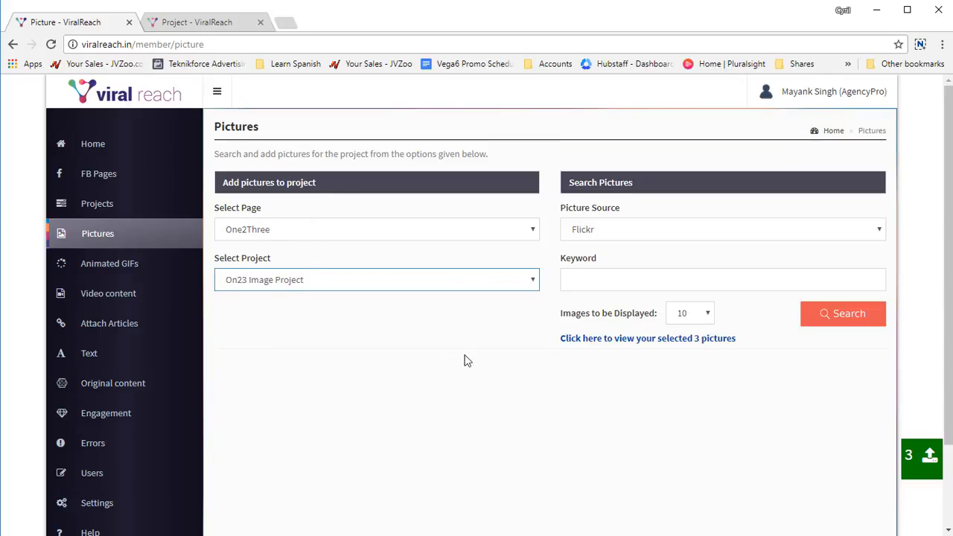
Step: Look at the Upload Images and Image Editor picture sources and the options they offer
{"action": "left_click", "coordinate": [701, 233]}
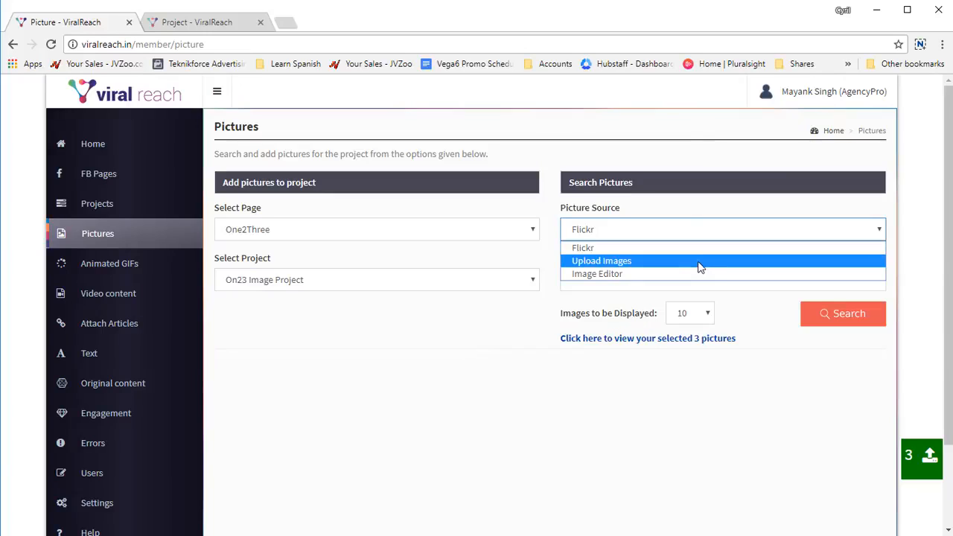
{"action": "left_click", "coordinate": [700, 267]}
{"action": "left_click", "coordinate": [691, 229]}
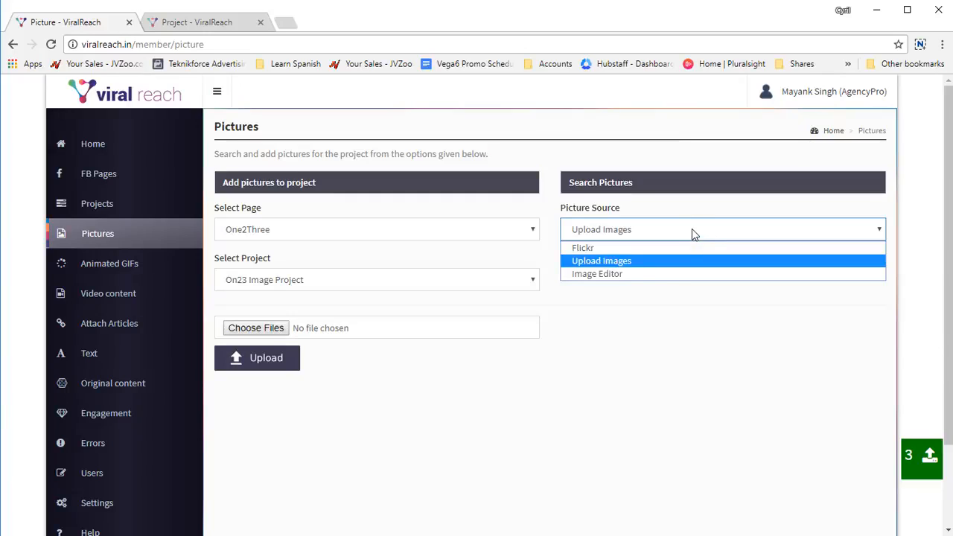
{"action": "left_click", "coordinate": [663, 282]}
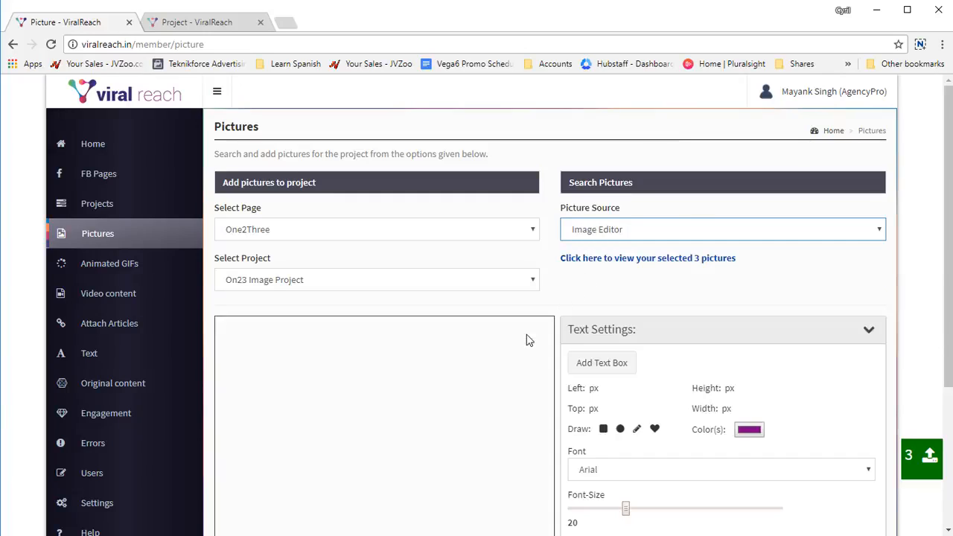
{"action": "scroll", "coordinate": [475, 362], "scroll_direction": "down", "scroll_amount": 1}
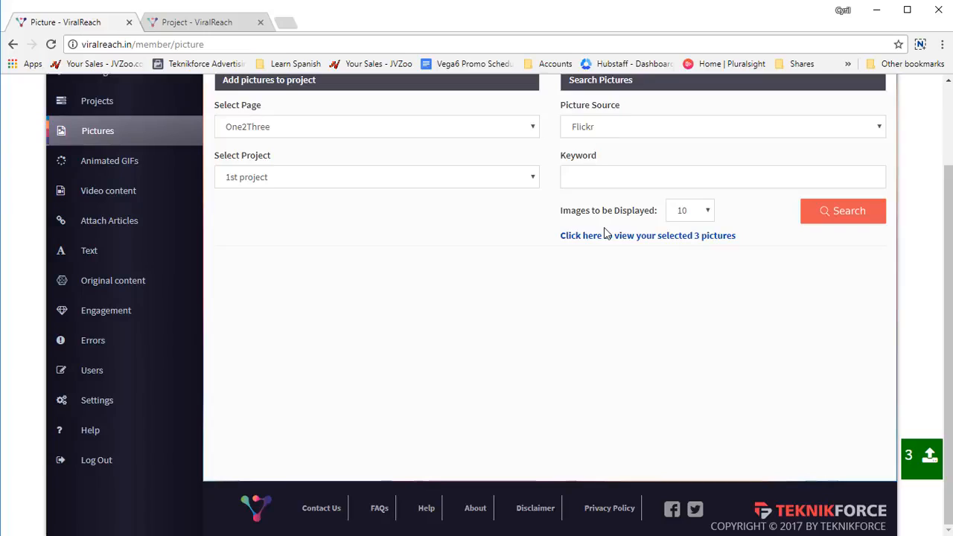
Step: Search Flickr for "flower" with 20 images to be displayed
{"action": "left_click", "coordinate": [630, 128]}
{"action": "left_click", "coordinate": [631, 130]}
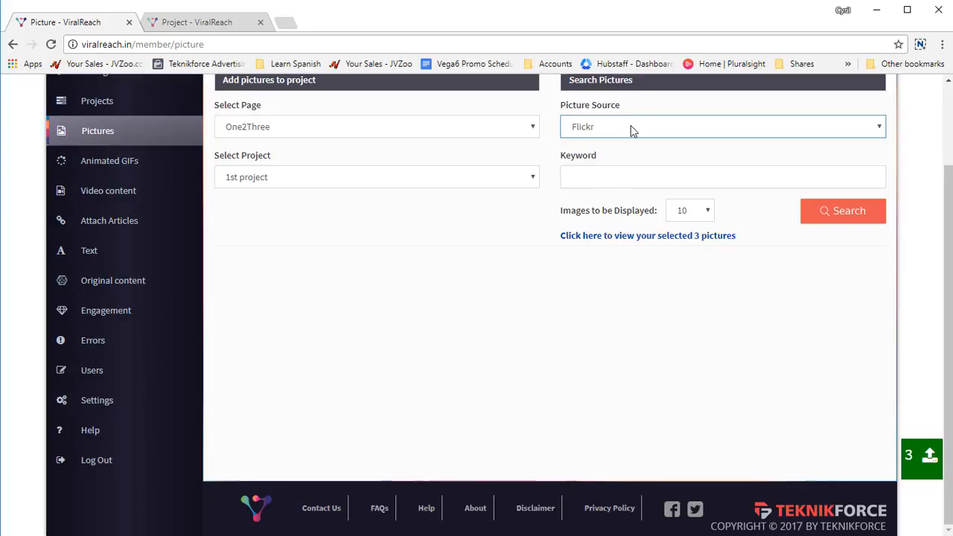
{"action": "left_click", "coordinate": [630, 130]}
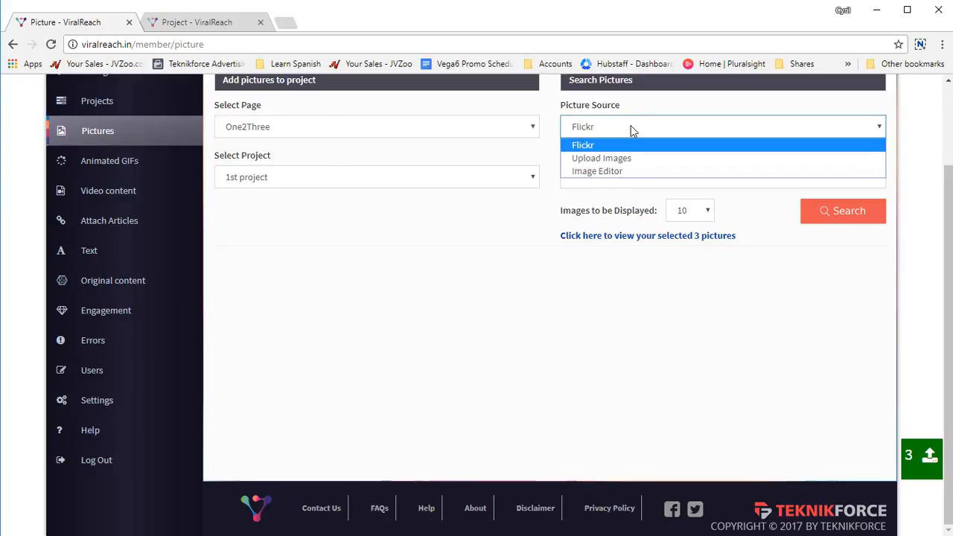
{"action": "left_click", "coordinate": [630, 130]}
{"action": "left_click", "coordinate": [631, 179]}
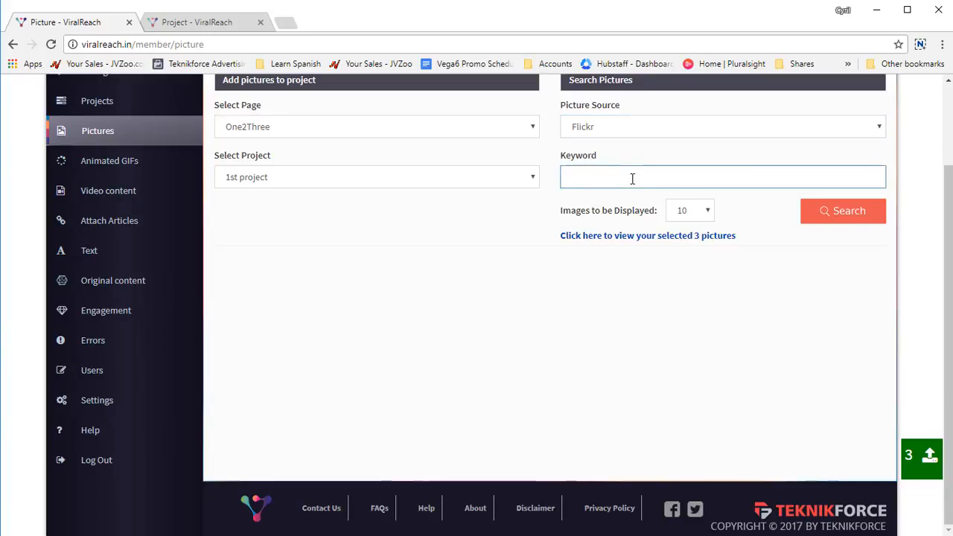
{"action": "type", "text": "flower"}
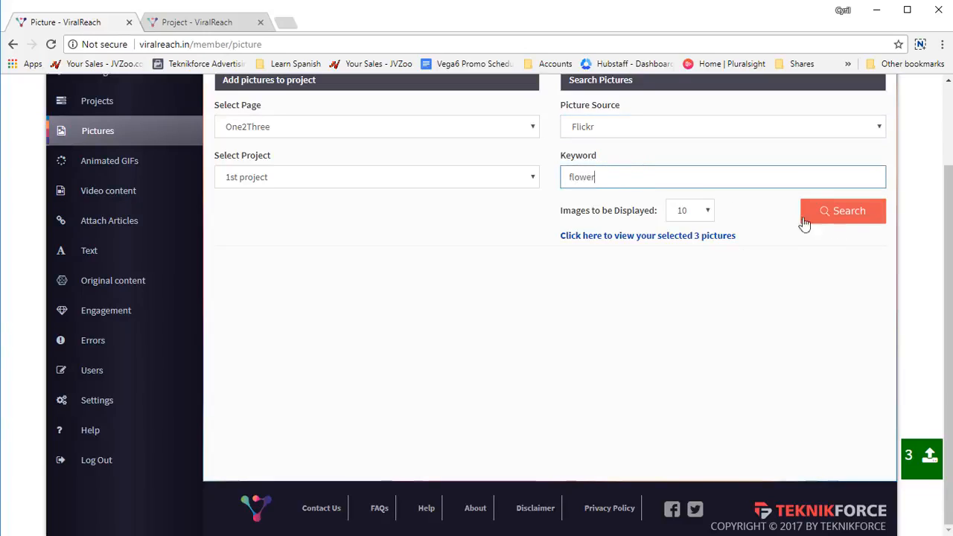
{"action": "left_click", "coordinate": [705, 210]}
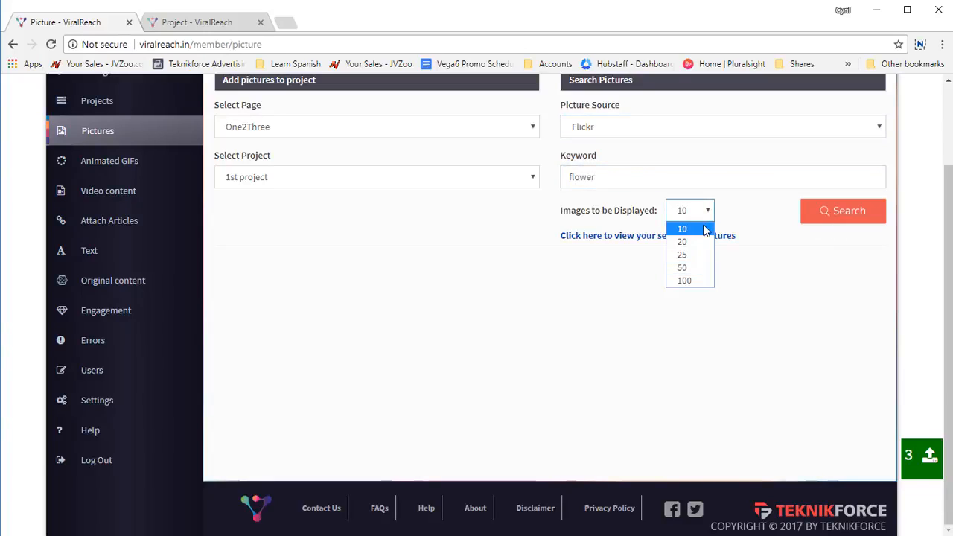
{"action": "left_click", "coordinate": [705, 242]}
{"action": "left_click", "coordinate": [839, 223]}
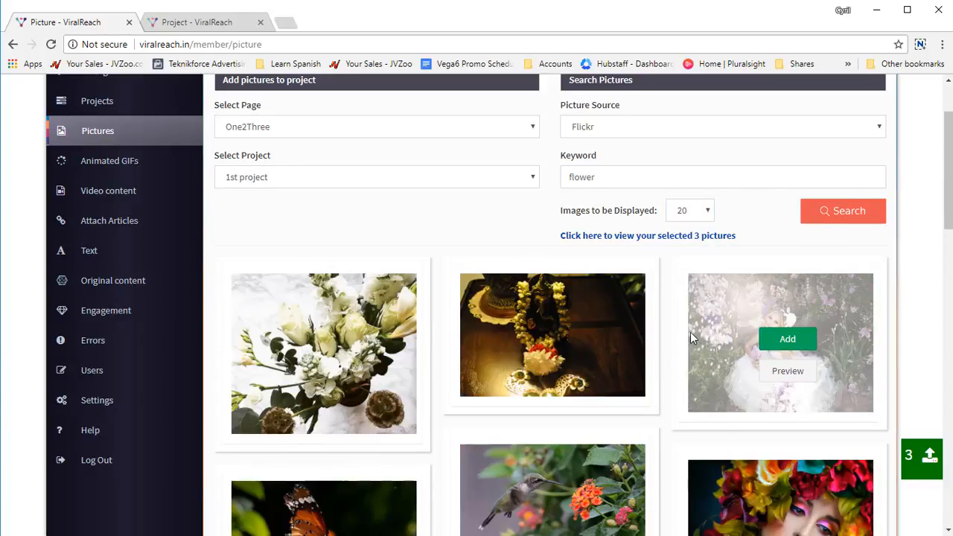
Step: Browse the flower results and add the white bouquet, flower garland, woman in a white dress and first butterfly pictures to the project
{"action": "scroll", "coordinate": [689, 332], "scroll_direction": "down", "scroll_amount": 5}
{"action": "scroll", "coordinate": [690, 339], "scroll_direction": "down", "scroll_amount": 3}
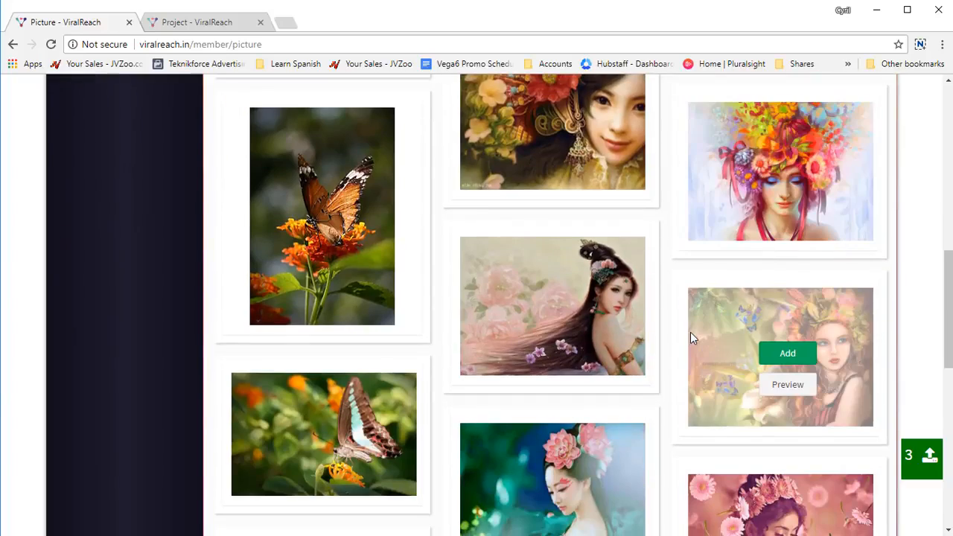
{"action": "scroll", "coordinate": [689, 338], "scroll_direction": "down", "scroll_amount": 5}
{"action": "scroll", "coordinate": [689, 337], "scroll_direction": "up", "scroll_amount": 12}
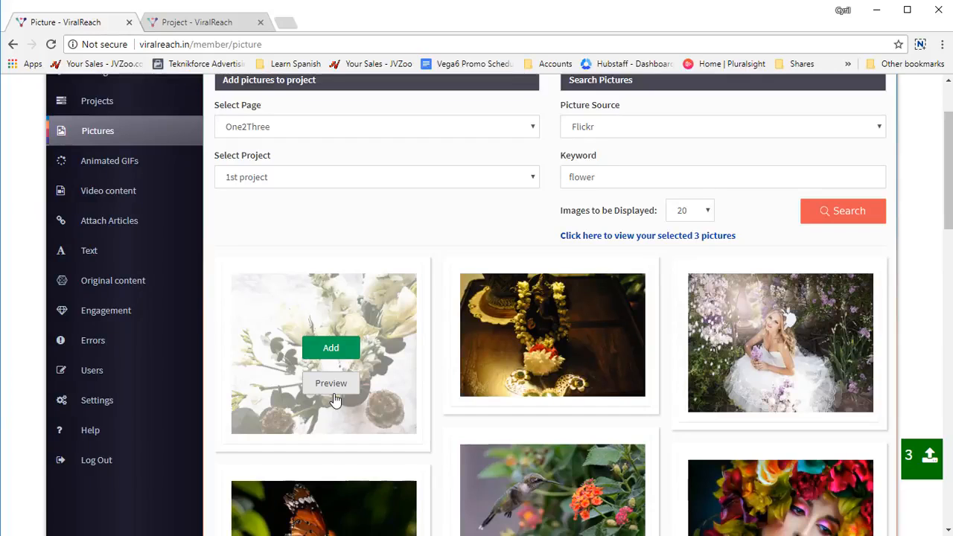
{"action": "left_click", "coordinate": [330, 347]}
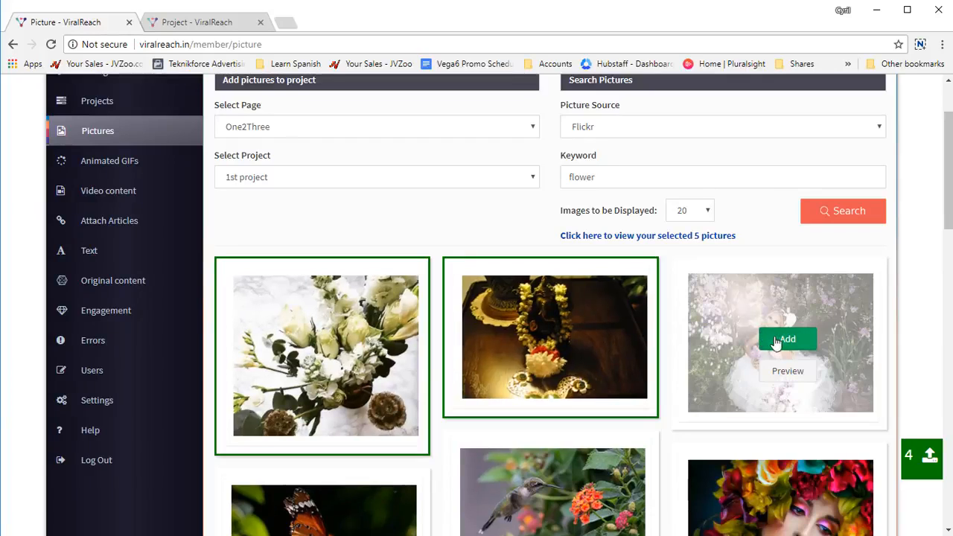
{"action": "left_click", "coordinate": [760, 341]}
{"action": "scroll", "coordinate": [401, 357], "scroll_direction": "down", "scroll_amount": 2}
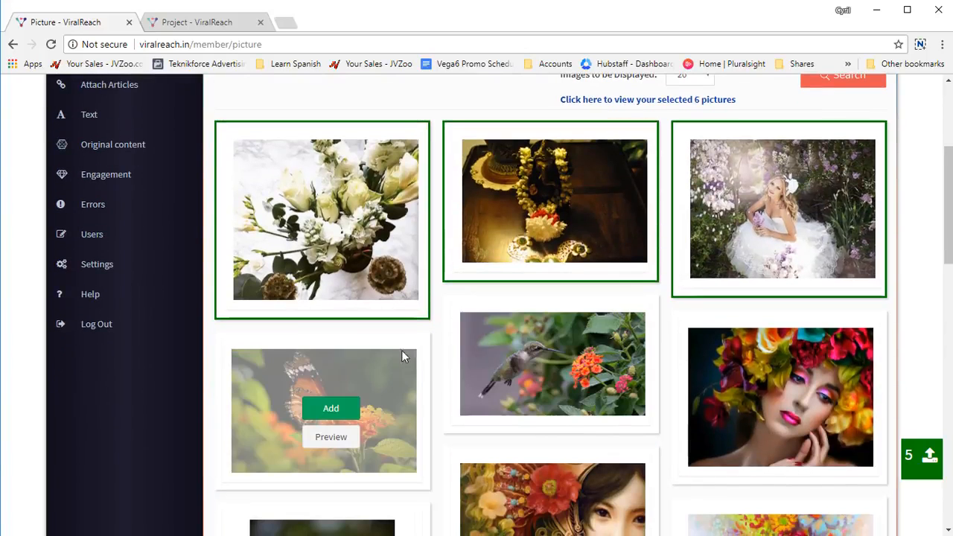
{"action": "left_click", "coordinate": [331, 408]}
{"action": "left_click", "coordinate": [787, 393]}
{"action": "scroll", "coordinate": [744, 401], "scroll_direction": "down", "scroll_amount": 4}
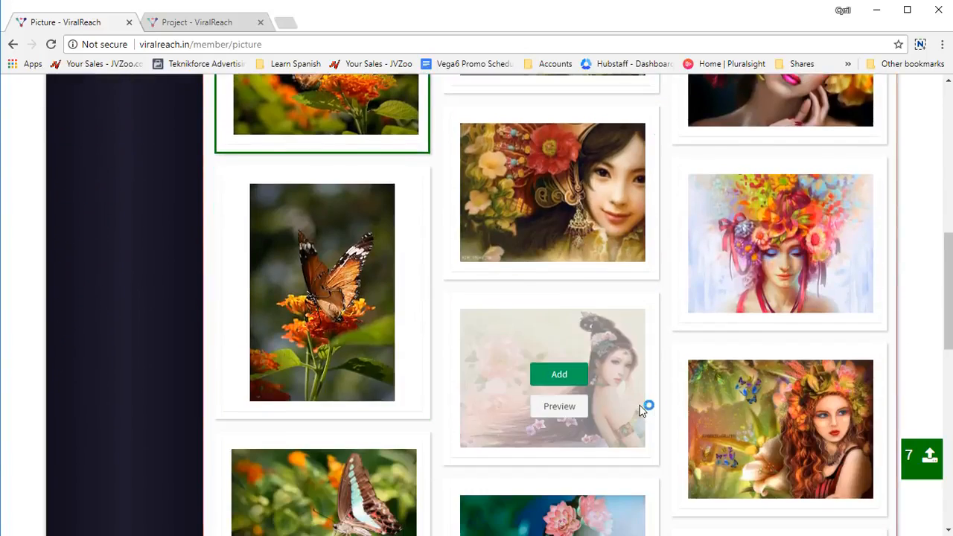
{"action": "left_click", "coordinate": [466, 376]}
Step: Open the project's selected pictures and examine their scheduled posting dates and status fields
{"action": "scroll", "coordinate": [485, 402], "scroll_direction": "up", "scroll_amount": 6}
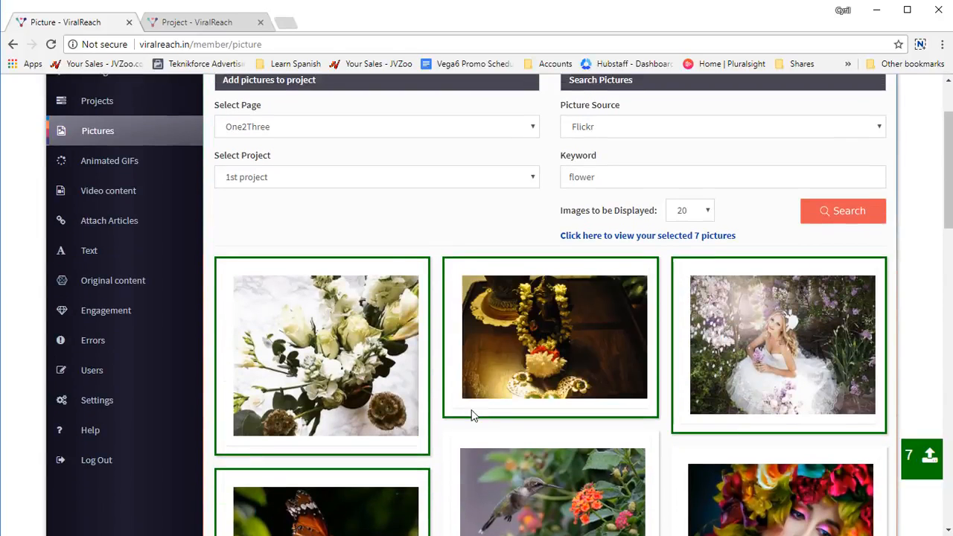
{"action": "left_click", "coordinate": [695, 237]}
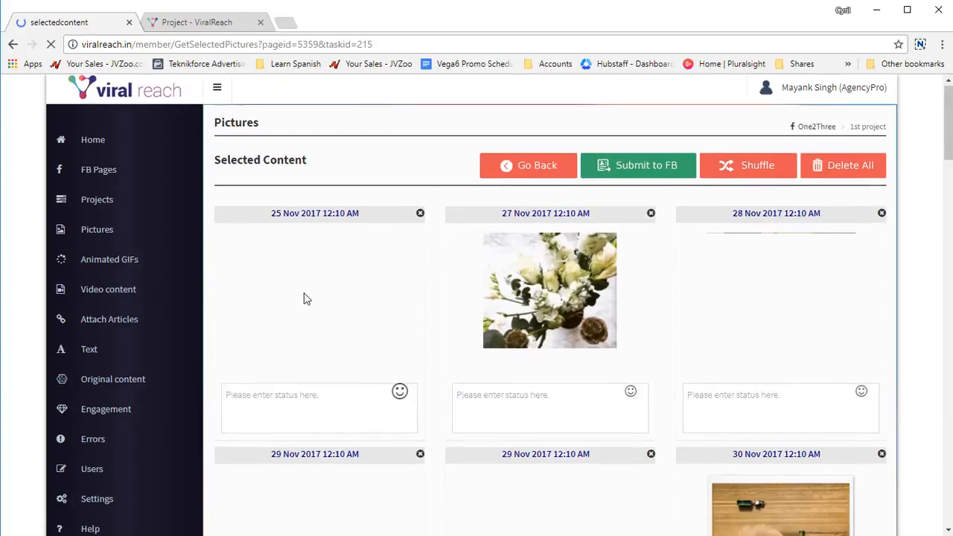
{"action": "scroll", "coordinate": [303, 298], "scroll_direction": "down", "scroll_amount": 4}
{"action": "scroll", "coordinate": [303, 303], "scroll_direction": "up", "scroll_amount": 3}
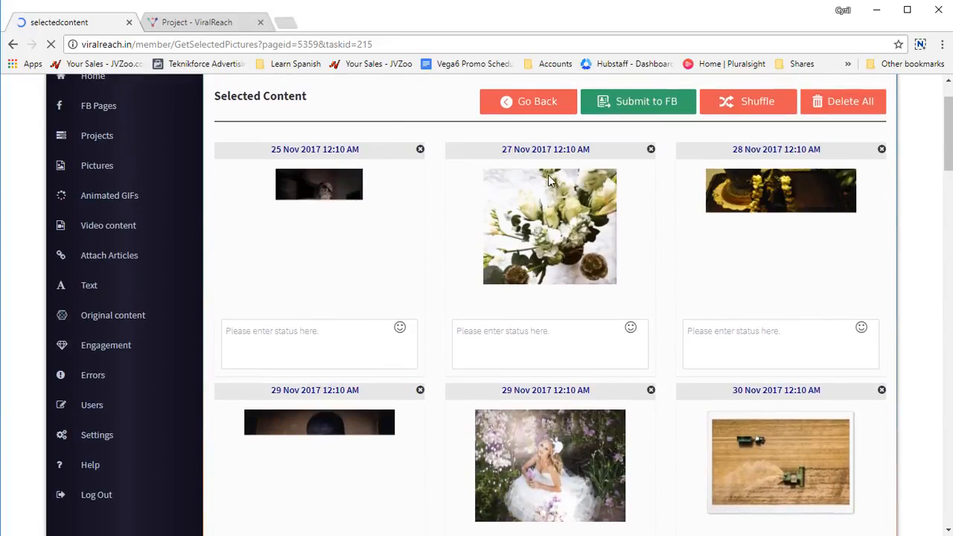
{"action": "scroll", "coordinate": [653, 350], "scroll_direction": "down", "scroll_amount": 2}
{"action": "scroll", "coordinate": [554, 332], "scroll_direction": "up", "scroll_amount": 3}
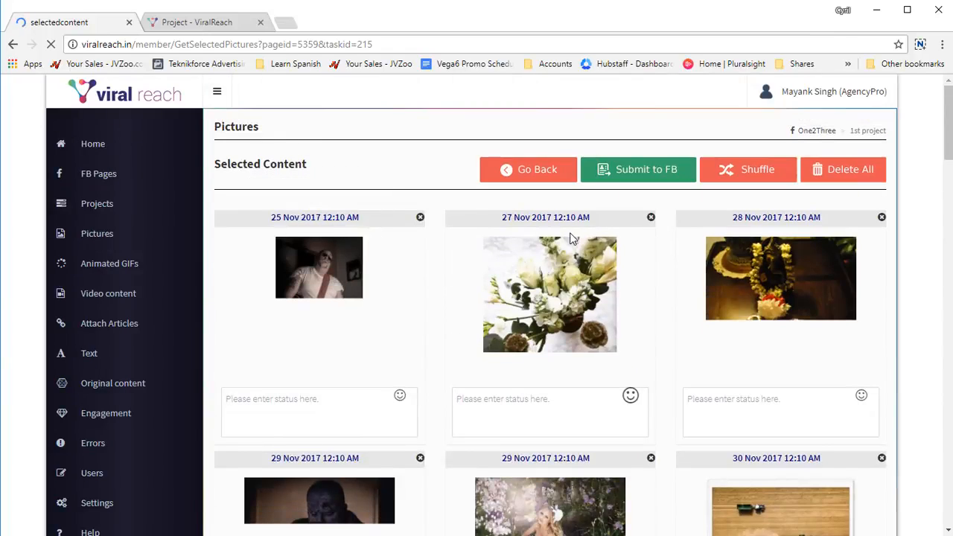
{"action": "scroll", "coordinate": [435, 351], "scroll_direction": "down", "scroll_amount": 3}
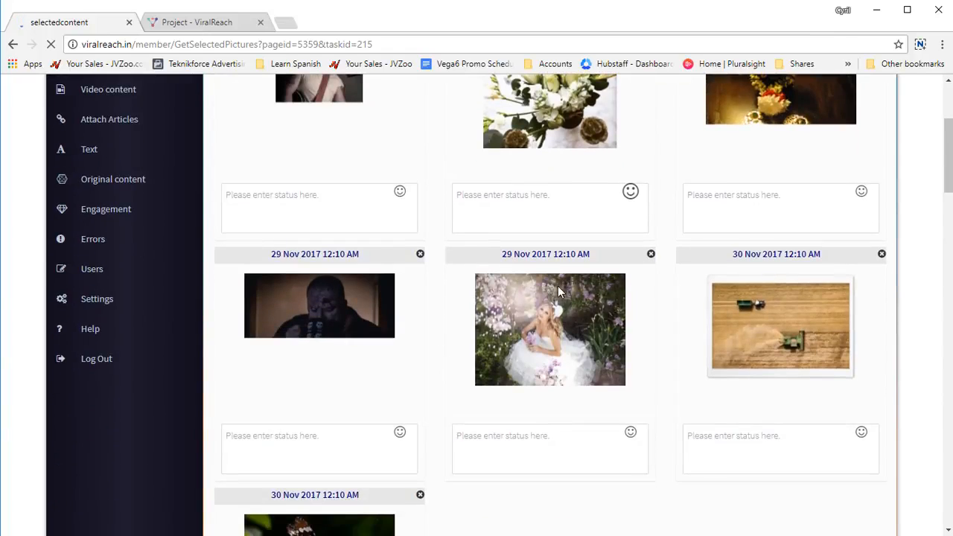
{"action": "scroll", "coordinate": [489, 405], "scroll_direction": "down", "scroll_amount": 2}
{"action": "scroll", "coordinate": [417, 386], "scroll_direction": "up", "scroll_amount": 5}
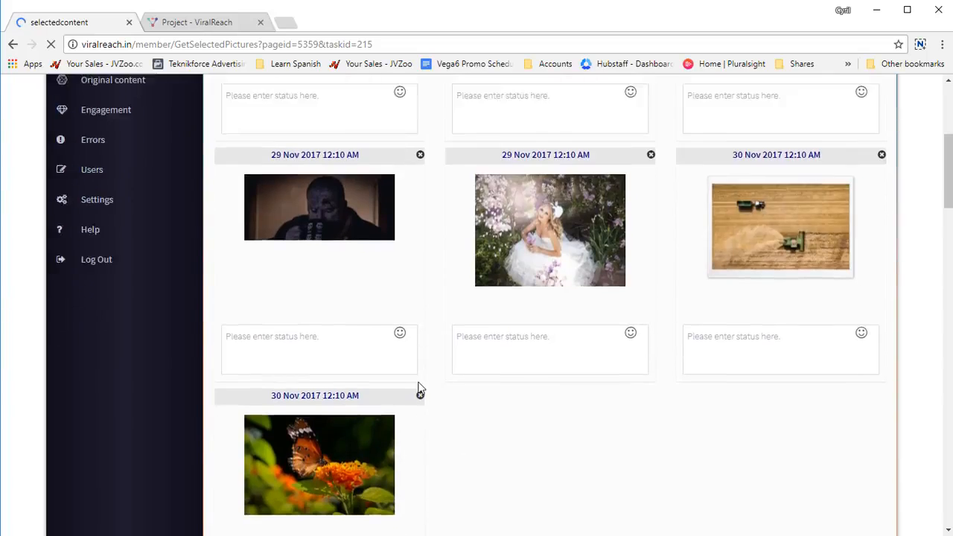
{"action": "left_click", "coordinate": [317, 411]}
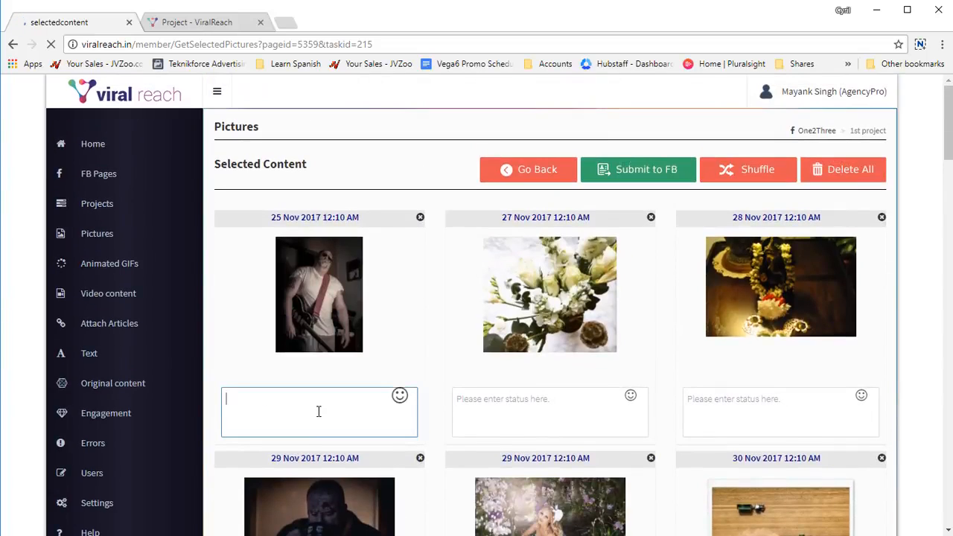
{"action": "scroll", "coordinate": [340, 399], "scroll_direction": "down", "scroll_amount": 3}
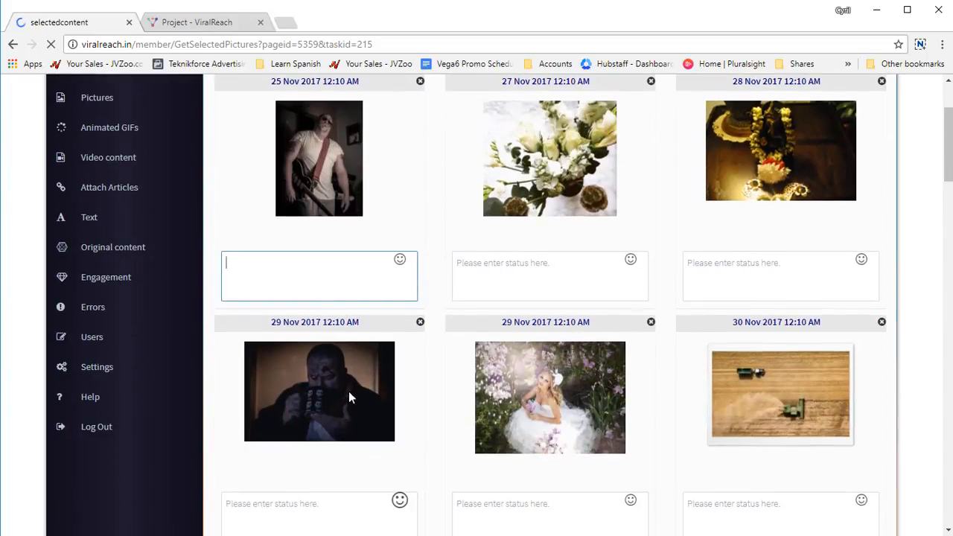
{"action": "scroll", "coordinate": [542, 321], "scroll_direction": "up", "scroll_amount": 2}
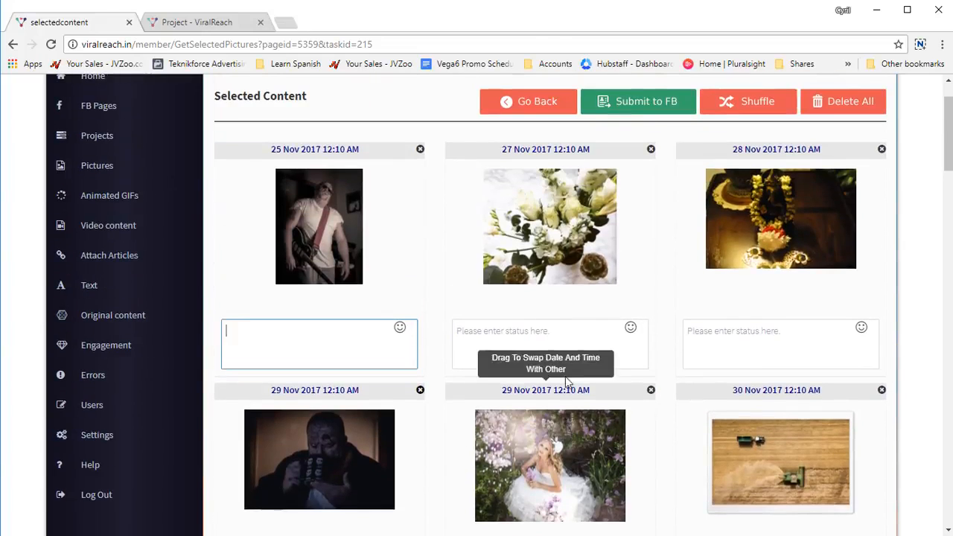
Step: Enter "here is a test description" as the status of the 27 Nov 2017 bouquet picture and copy the text
{"action": "left_click", "coordinate": [568, 336]}
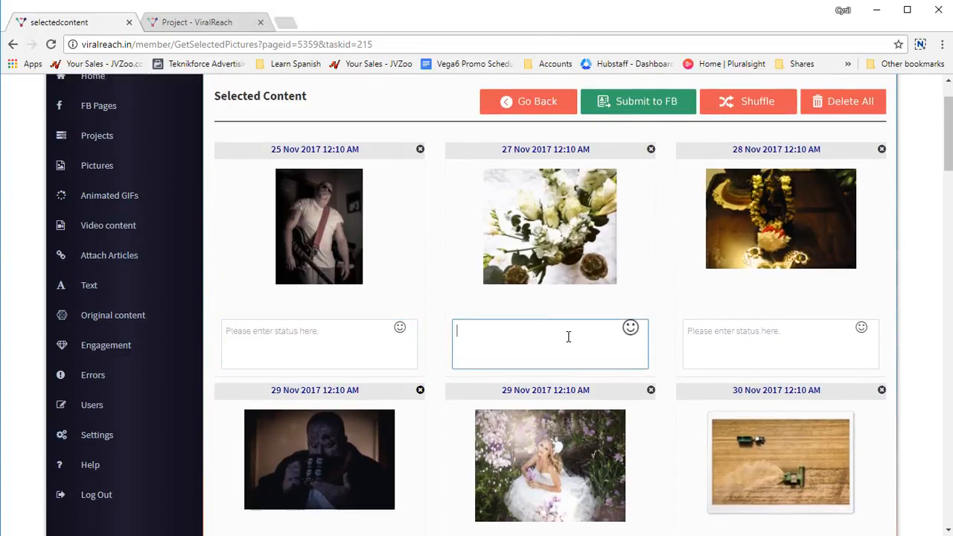
{"action": "type", "text": "here is a test descriop"}
{"action": "key", "text": "ctrl+a"}
{"action": "key", "text": "ctrl+c"}
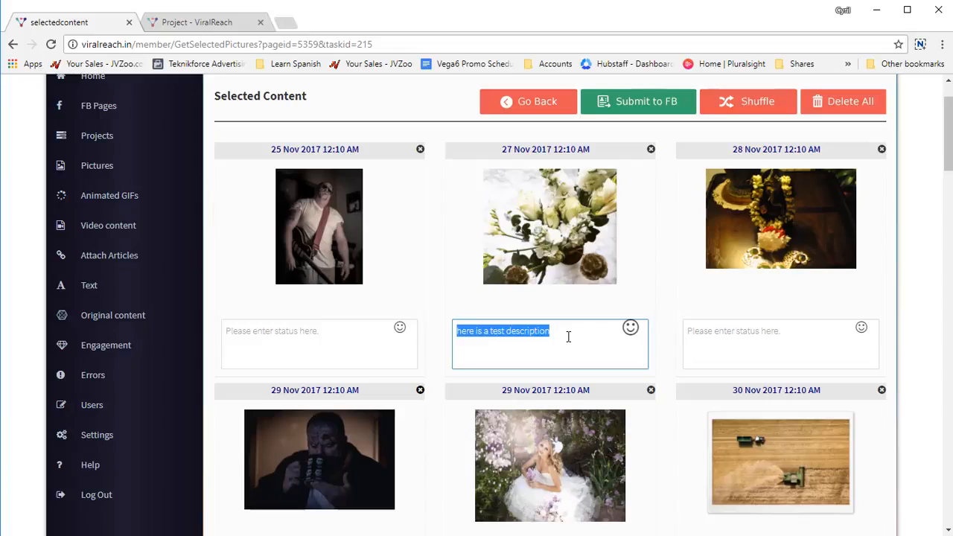
Step: Paste the copied description as the status of the 28 Nov 2017 and 25 Nov 2017 pictures
{"action": "left_click", "coordinate": [744, 344]}
{"action": "key", "text": "ctrl+v"}
{"action": "left_click", "coordinate": [355, 337]}
{"action": "key", "text": "ctrl+v"}
{"action": "scroll", "coordinate": [355, 338], "scroll_direction": "down", "scroll_amount": 2}
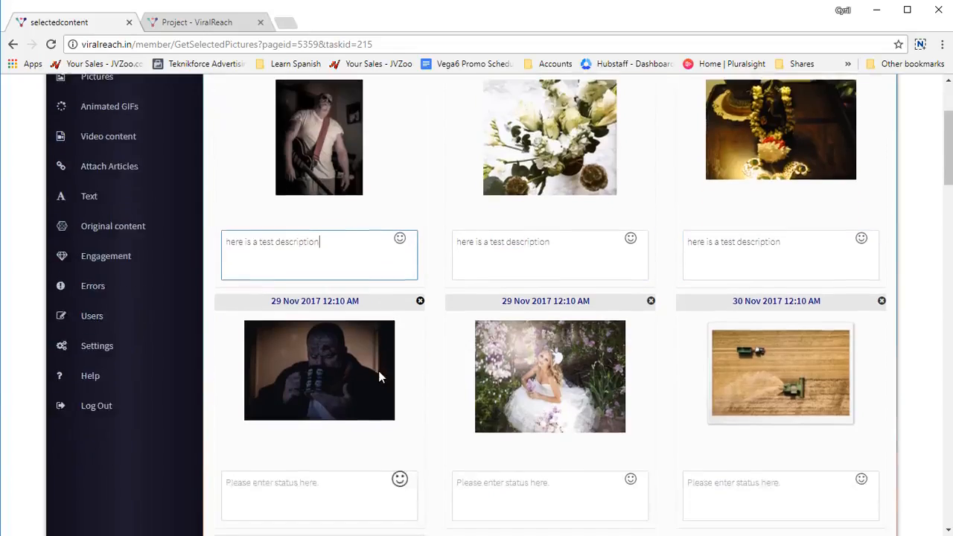
Step: Paste the copied description as the status of both 29 Nov 2017 pictures and both 30 Nov 2017 pictures
{"action": "left_click", "coordinate": [334, 446]}
{"action": "key", "text": "ctrl+v"}
{"action": "left_click", "coordinate": [602, 457]}
{"action": "key", "text": "ctrl+v"}
{"action": "left_click", "coordinate": [754, 459]}
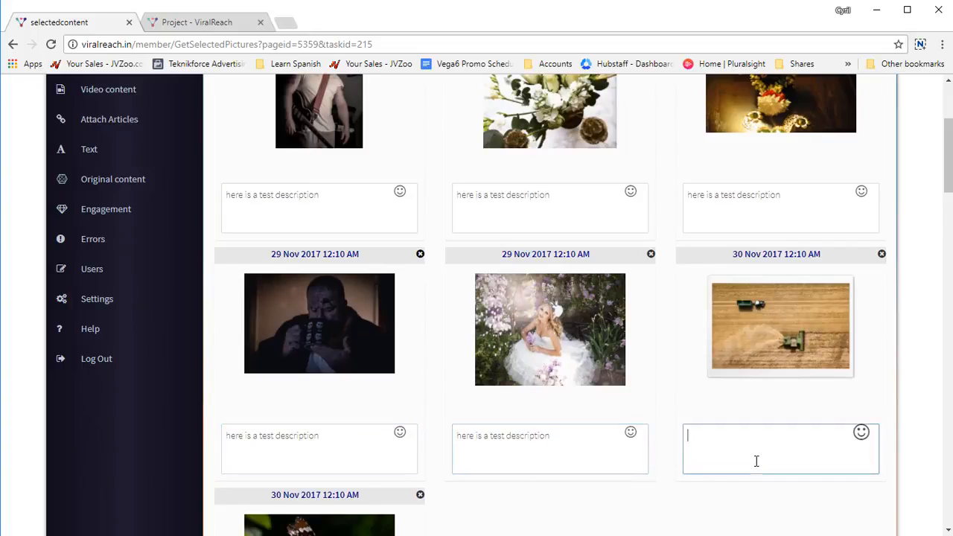
{"action": "scroll", "coordinate": [548, 412], "scroll_direction": "down", "scroll_amount": 2}
{"action": "key", "text": "ctrl+v"}
{"action": "left_click", "coordinate": [343, 473]}
{"action": "key", "text": "ctrl+v"}
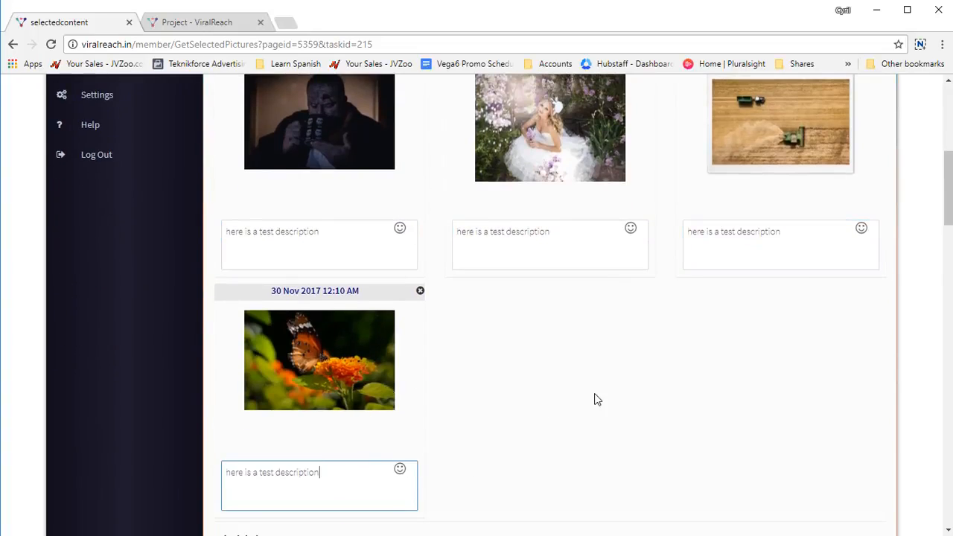
Step: Change the 27 Nov 2017 bouquet picture's status to "here is a {test | sample } description" and submit the selected pictures to Facebook
{"action": "scroll", "coordinate": [593, 397], "scroll_direction": "up", "scroll_amount": 5}
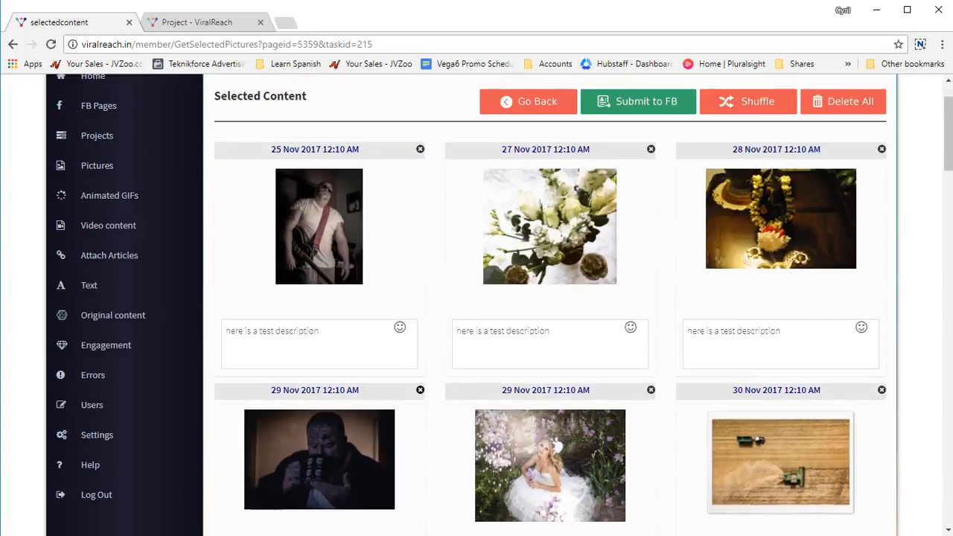
{"action": "left_click", "coordinate": [580, 333]}
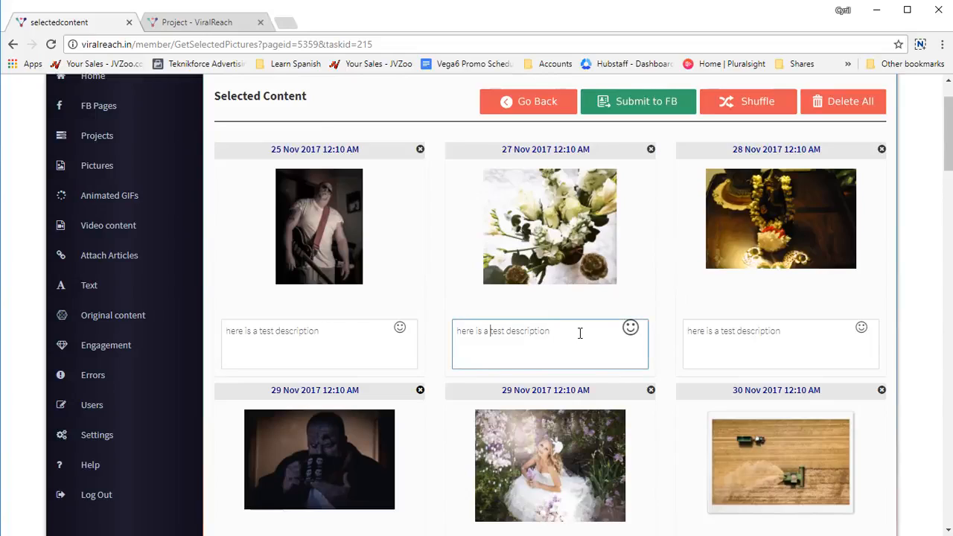
{"action": "type", "text": "{"}
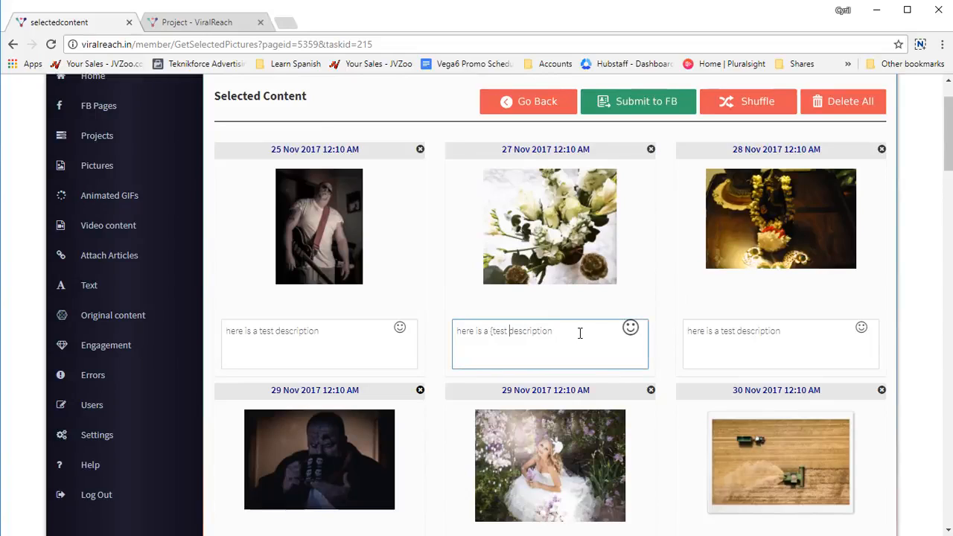
{"action": "key", "text": "ctrl+Right"}
{"action": "type", "text": "| sample }"}
{"action": "key", "text": "ctrl+a"}
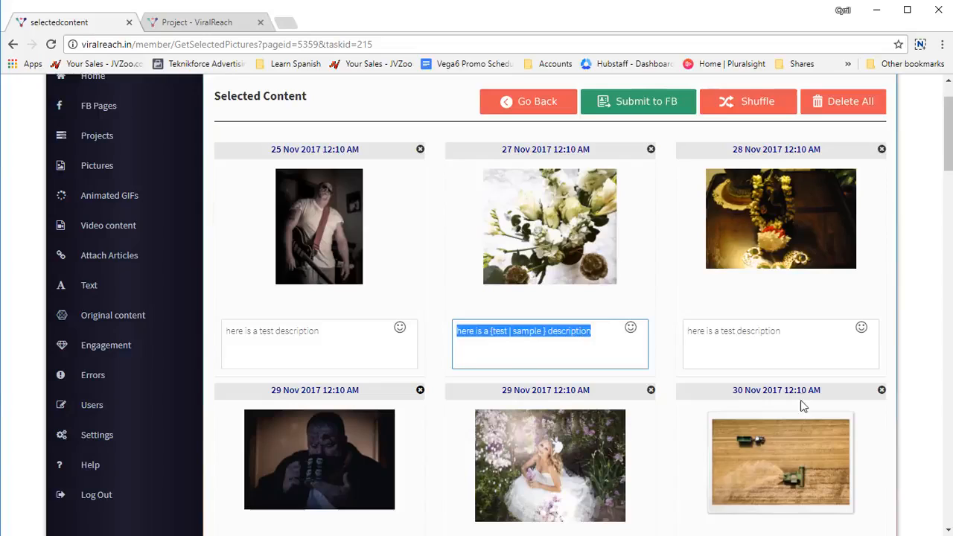
{"action": "scroll", "coordinate": [719, 165], "scroll_direction": "up", "scroll_amount": 1}
{"action": "left_click", "coordinate": [629, 172]}
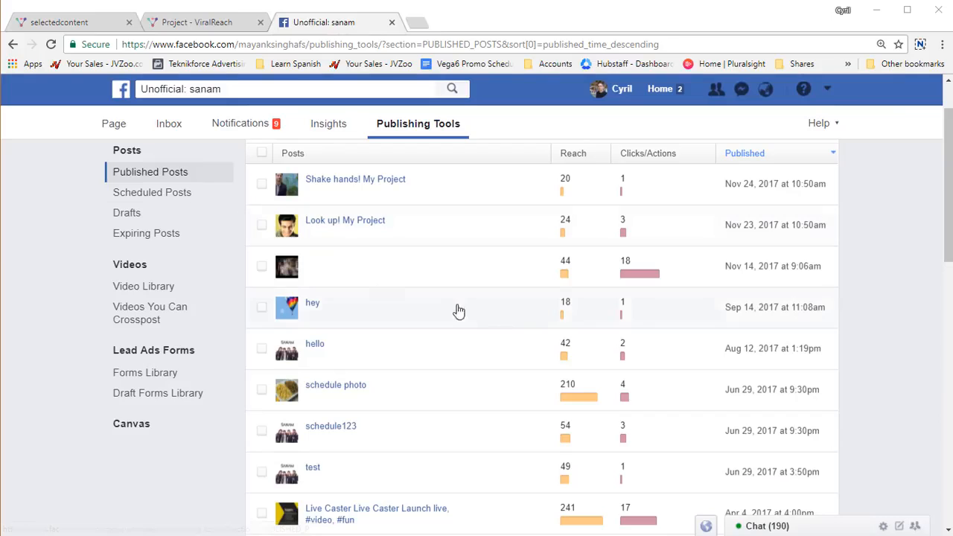
Step: Review the Facebook page's published posts and open its scheduled posts
{"action": "scroll", "coordinate": [491, 328], "scroll_direction": "down", "scroll_amount": 3}
{"action": "scroll", "coordinate": [509, 332], "scroll_direction": "down", "scroll_amount": 7}
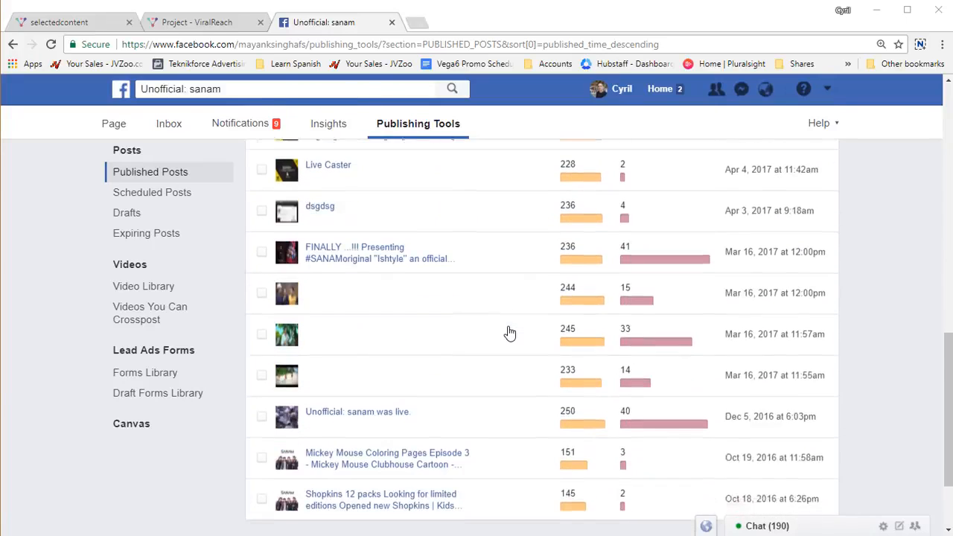
{"action": "scroll", "coordinate": [509, 332], "scroll_direction": "up", "scroll_amount": 10}
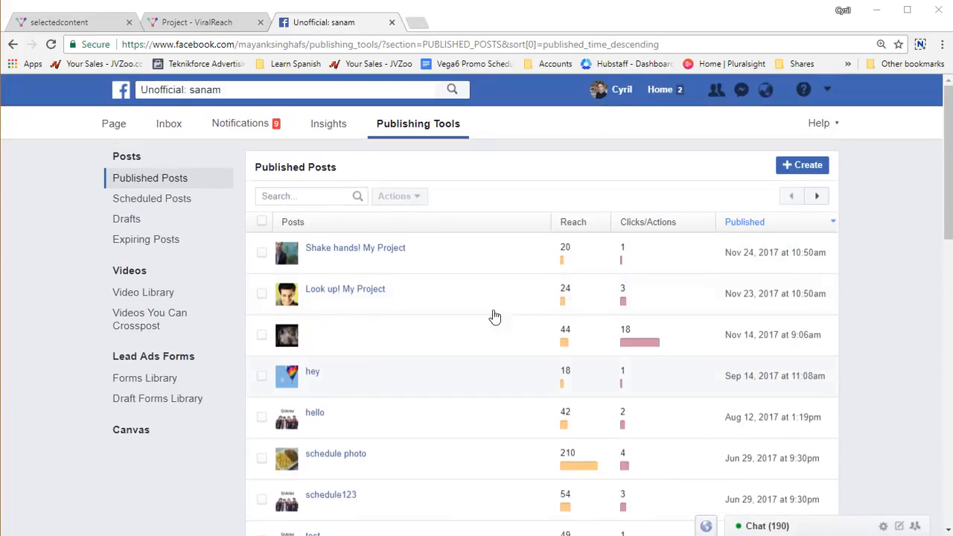
{"action": "left_click", "coordinate": [167, 195]}
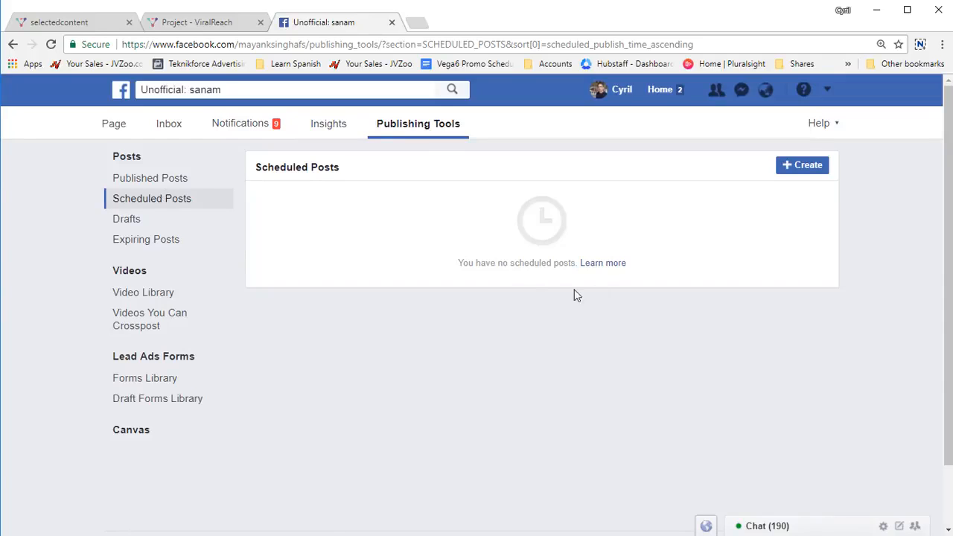
Step: Switch back to the ViralReach projects list, select the Unofficial: sanam page and start creating a new project
{"action": "key", "text": "ctrl+shift+Tab"}
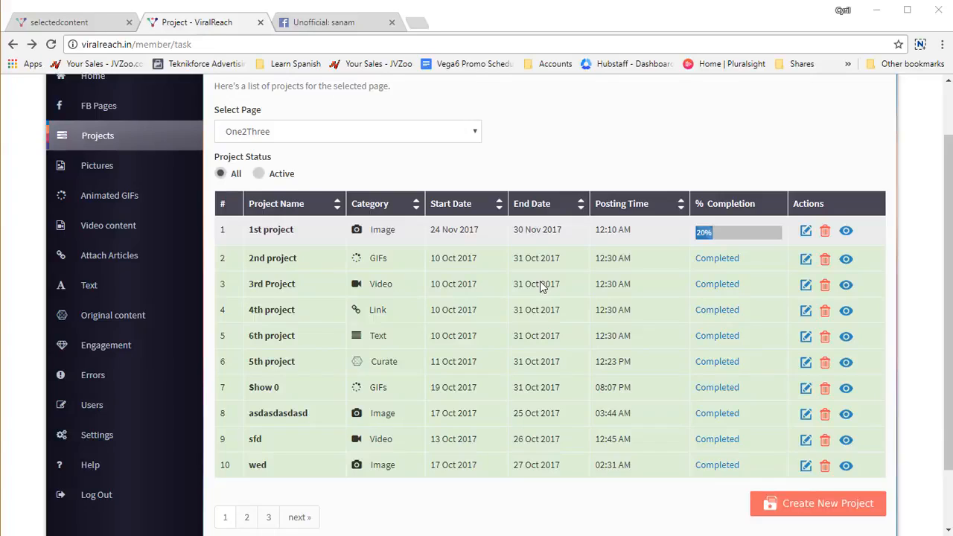
{"action": "left_click", "coordinate": [407, 132]}
{"action": "left_click", "coordinate": [382, 163]}
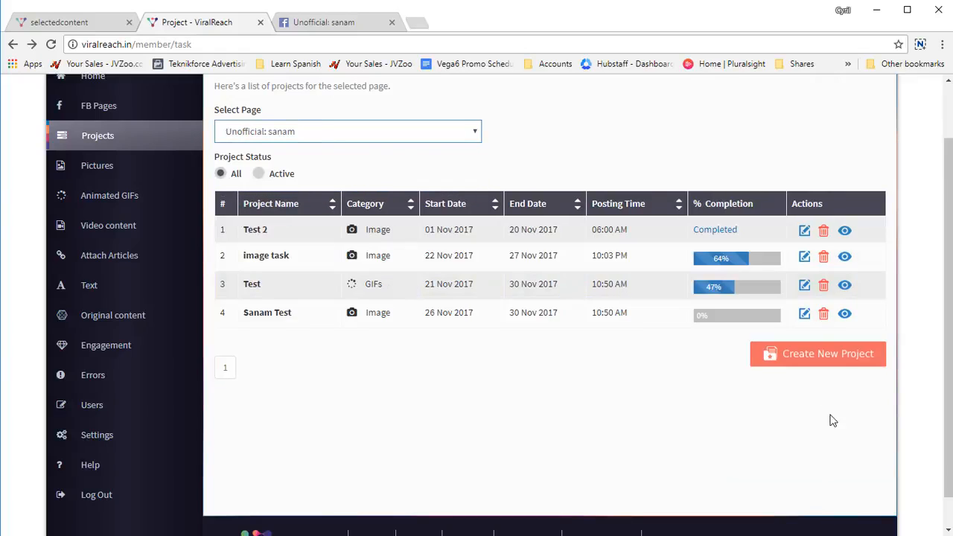
{"action": "left_click", "coordinate": [835, 363]}
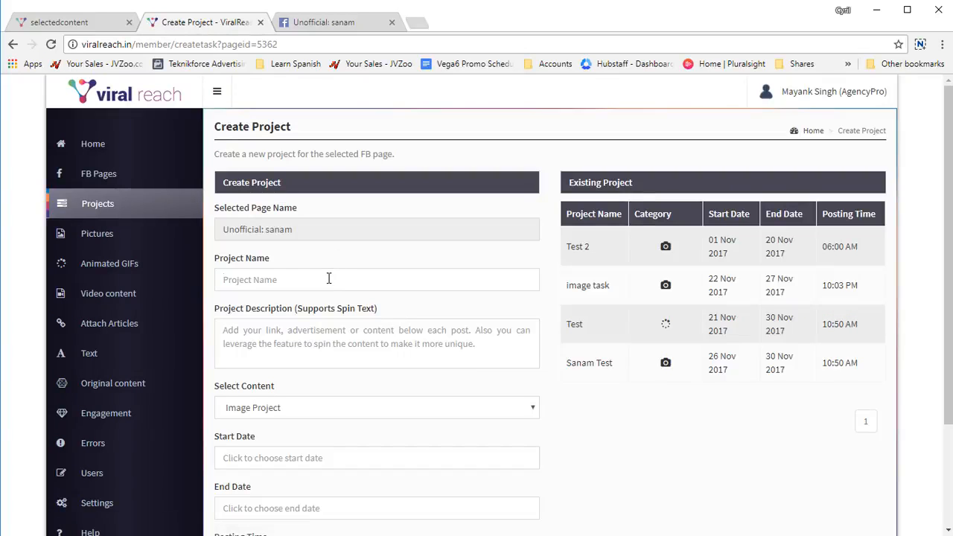
Step: Name the project "Text project", reuse that text as its description and choose Text Project as the content type
{"action": "left_click", "coordinate": [325, 281]}
{"action": "type", "text": "Text"}
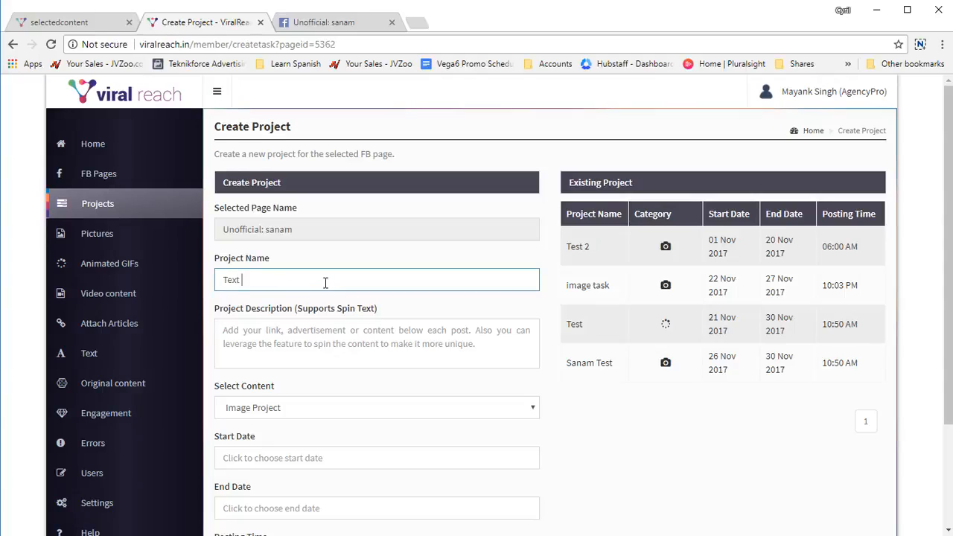
{"action": "type", "text": " project"}
{"action": "key", "text": "ctrl+a"}
{"action": "left_click", "coordinate": [322, 336]}
{"action": "key", "text": "ctrl+v"}
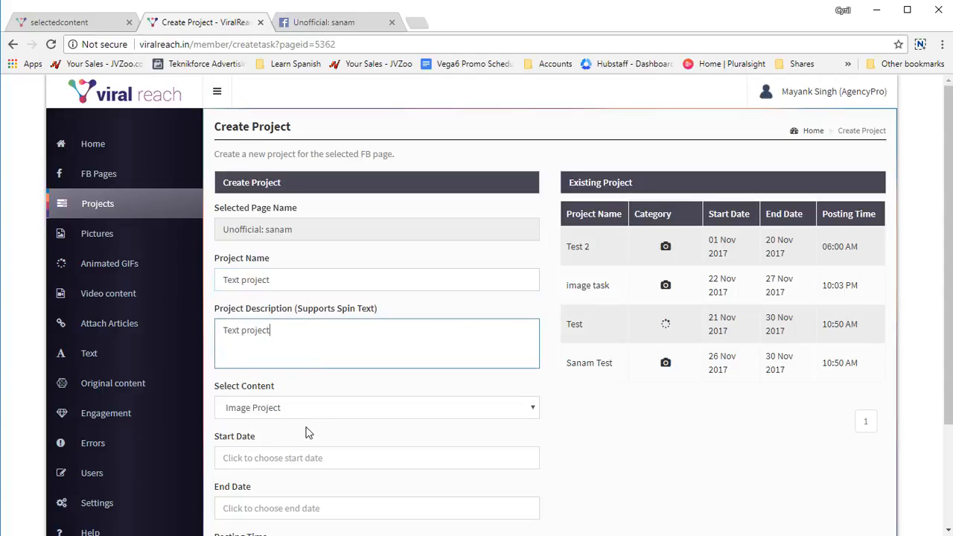
{"action": "left_click", "coordinate": [309, 411]}
{"action": "left_click", "coordinate": [299, 486]}
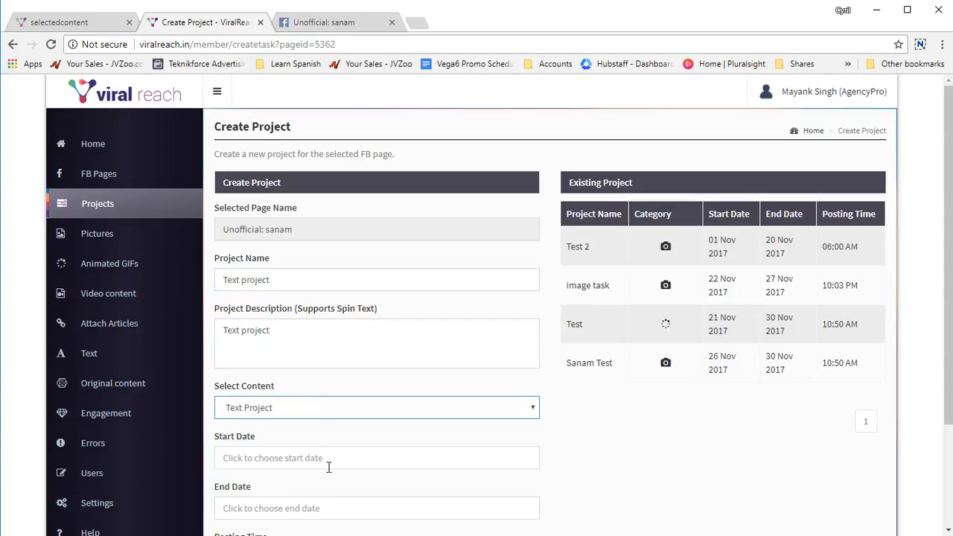
Step: Schedule the project from 26 Nov 2017 to 30 Nov 2017 with a 10:00 posting time and create it
{"action": "scroll", "coordinate": [383, 435], "scroll_direction": "down", "scroll_amount": 3}
{"action": "left_click", "coordinate": [364, 324]}
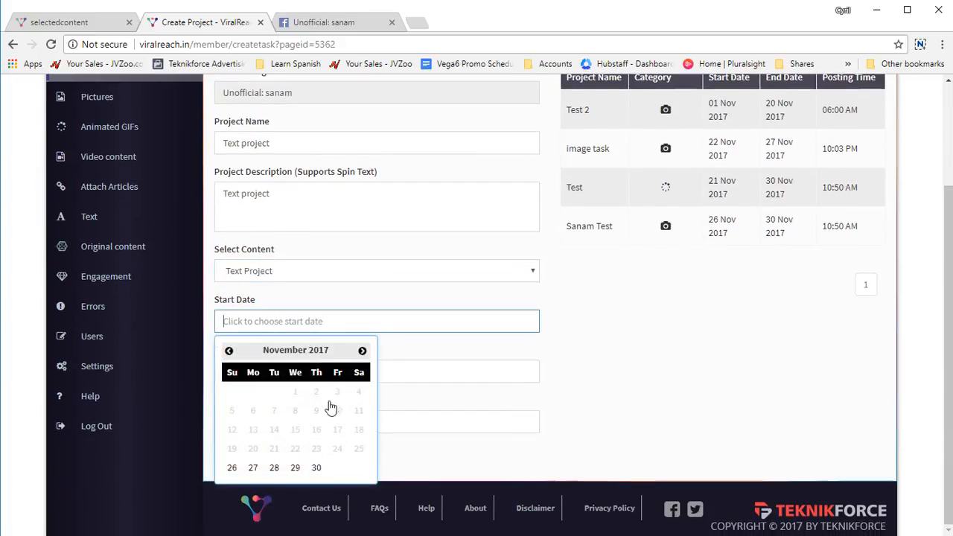
{"action": "left_click", "coordinate": [231, 467]}
{"action": "left_click", "coordinate": [312, 371]}
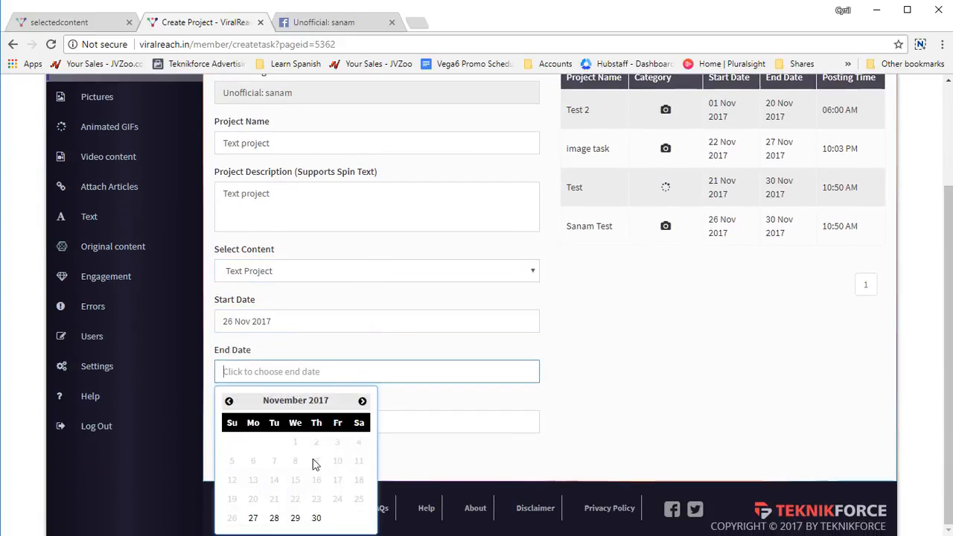
{"action": "left_click", "coordinate": [316, 517]}
{"action": "left_click", "coordinate": [242, 421]}
{"action": "type", "text": "10:00"}
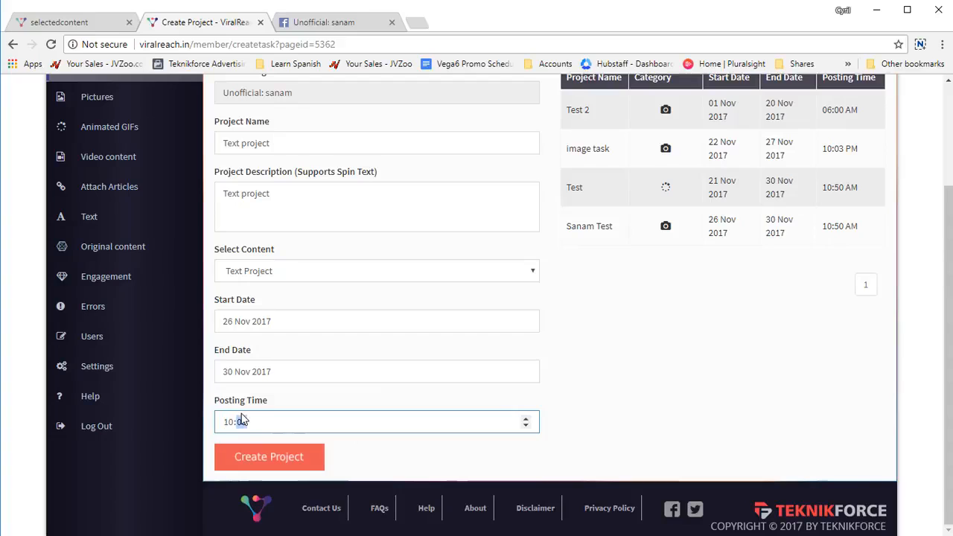
{"action": "left_click", "coordinate": [266, 454]}
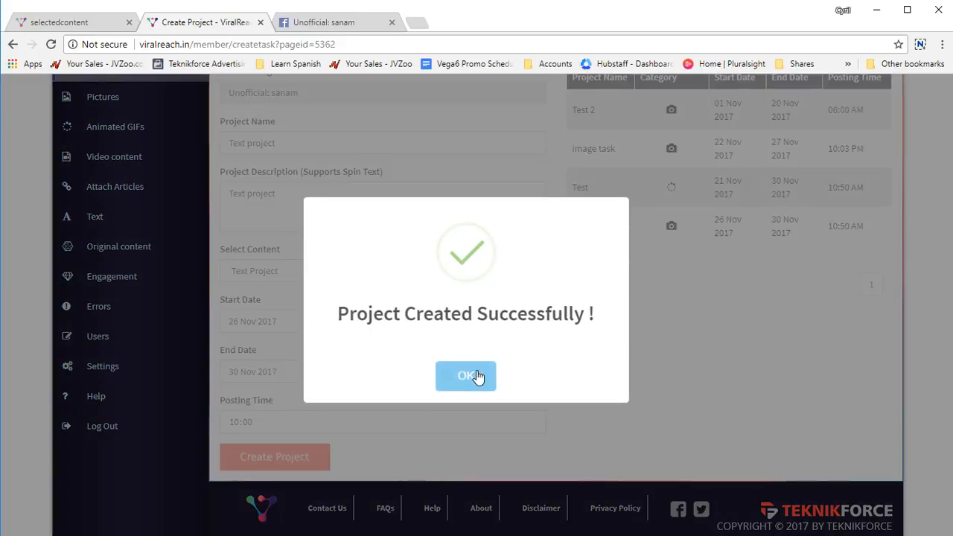
{"action": "left_click", "coordinate": [476, 377]}
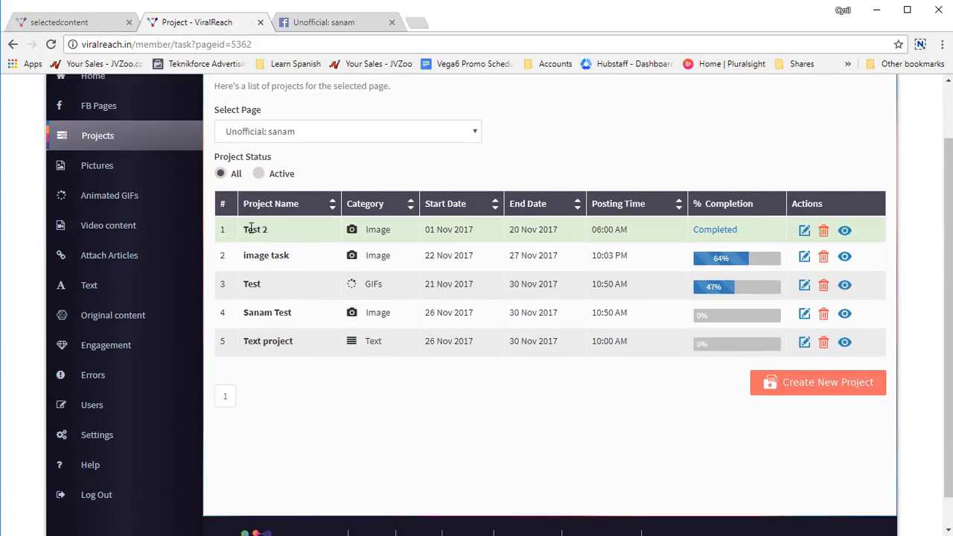
Step: Open the text status updates page and paste the prepared Black Friday offer spin text as the text content
{"action": "left_click_drag", "start_coordinate": [250, 228], "coordinate": [289, 232]}
{"action": "left_click", "coordinate": [289, 232]}
{"action": "left_click", "coordinate": [100, 285]}
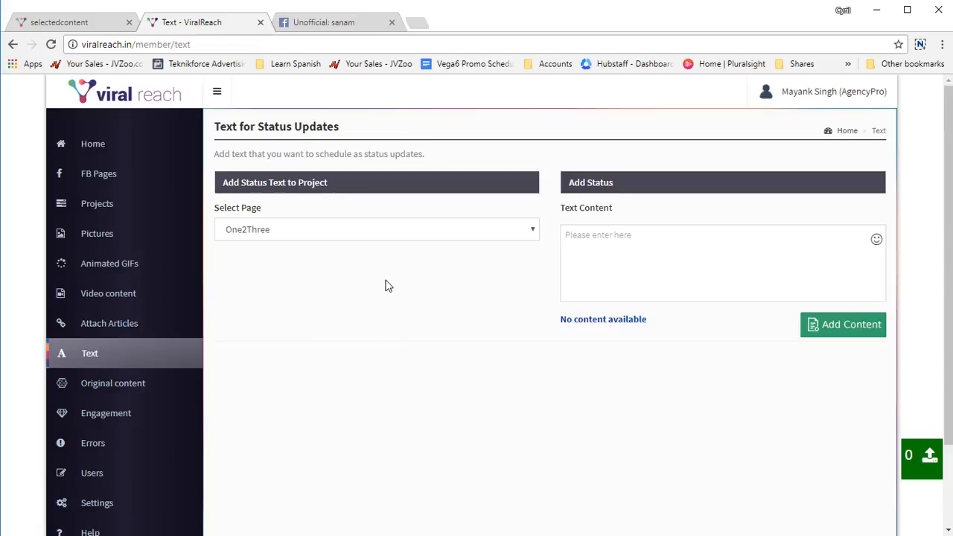
{"action": "left_click", "coordinate": [572, 256]}
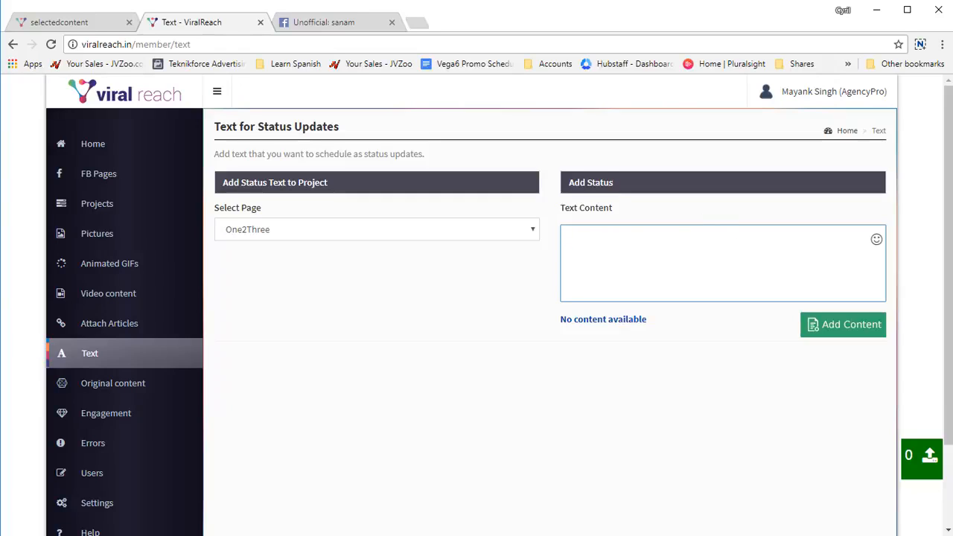
{"action": "key", "text": "alt+Tab"}
{"action": "left_click", "coordinate": [736, 268]}
{"action": "type", "text": "Did you see our special Black Friday offer? {Huge discounts | Big rebates} on all {products. | items.} {Only for a limited time | for a limited time only.} Click here : http://mysite.com/link"}
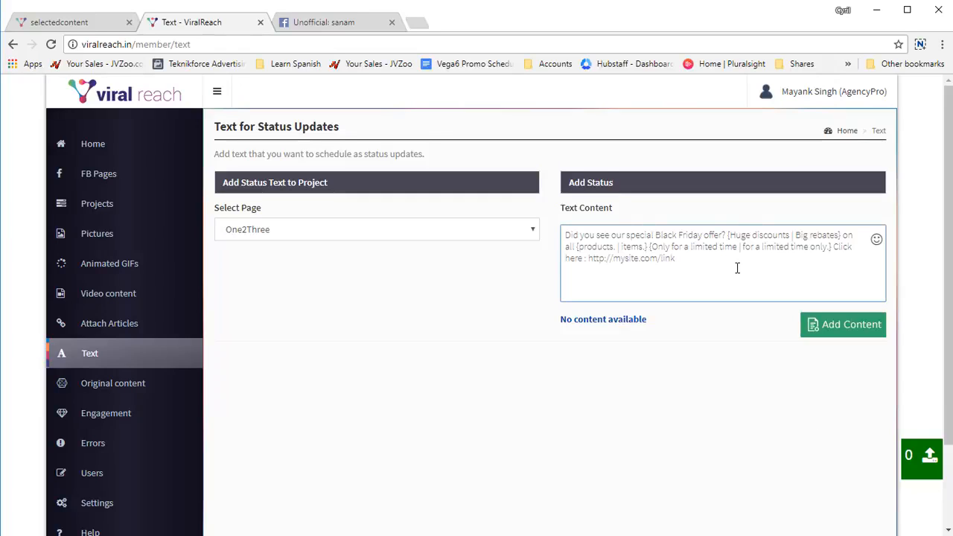
Step: Examine the alternative wordings inside the curly braces of the Black Friday status text
{"action": "left_click_drag", "start_coordinate": [745, 237], "coordinate": [770, 236]}
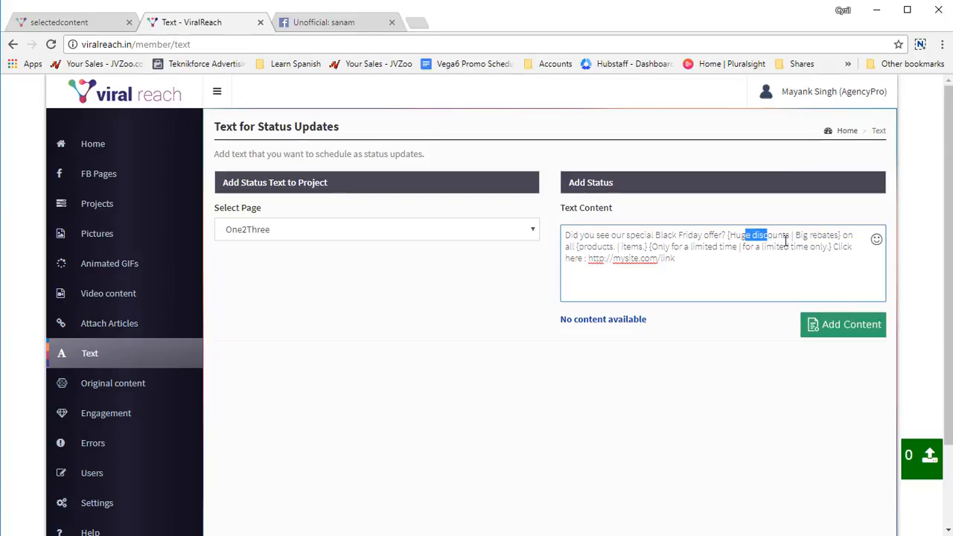
{"action": "left_click", "coordinate": [812, 237]}
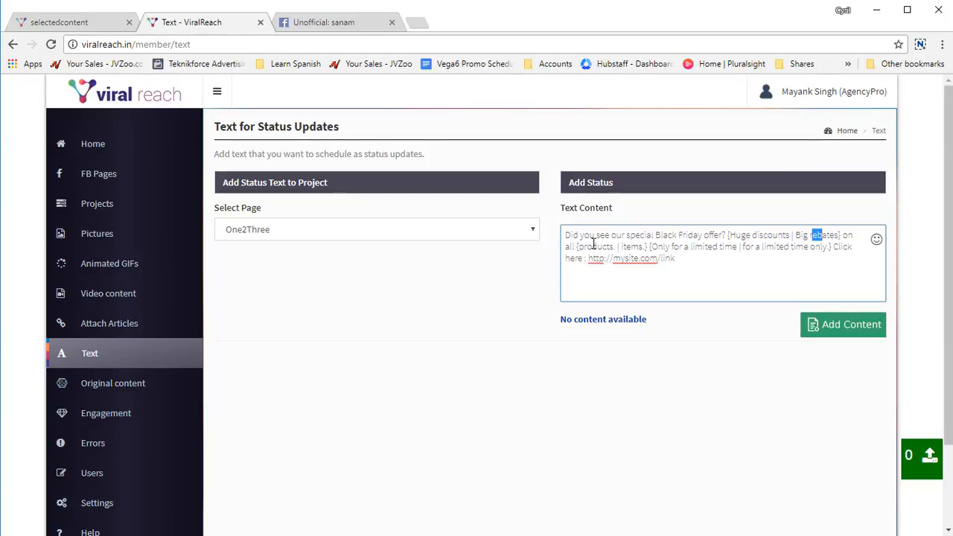
{"action": "left_click_drag", "start_coordinate": [593, 245], "coordinate": [793, 250]}
{"action": "left_click", "coordinate": [659, 257]}
{"action": "left_click", "coordinate": [761, 247]}
{"action": "left_click", "coordinate": [815, 247]}
{"action": "key", "text": "ctrl+a"}
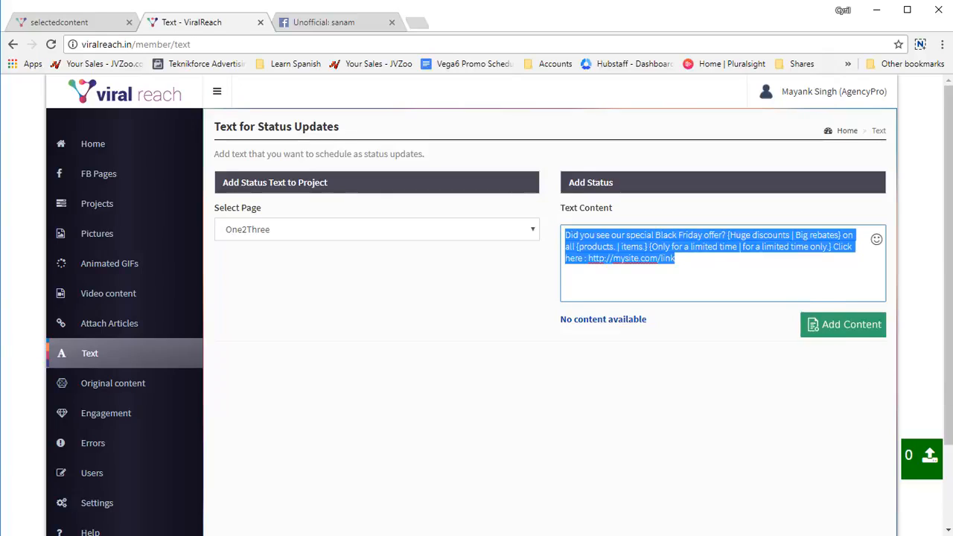
Step: Add the Black Friday offer text to the available status content
{"action": "left_click", "coordinate": [803, 308]}
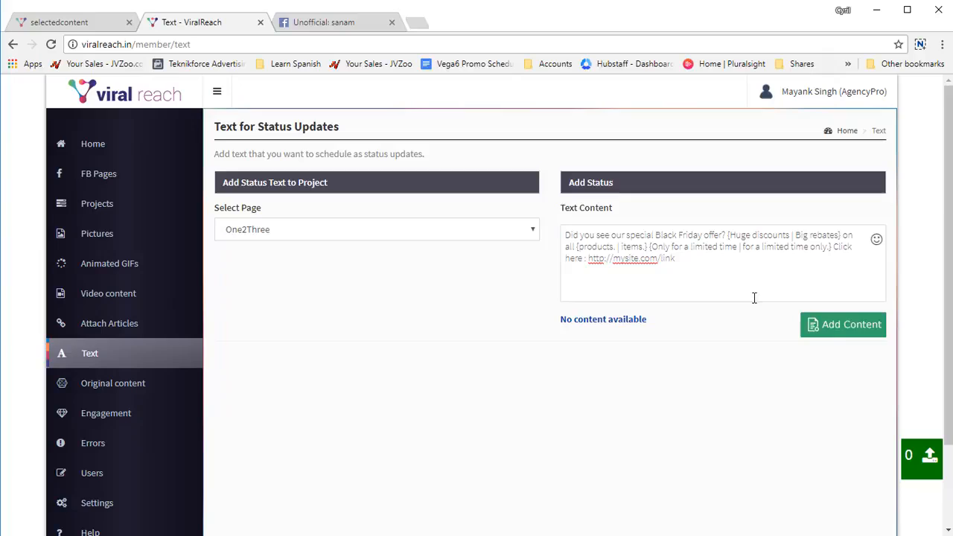
{"action": "left_click", "coordinate": [811, 323]}
{"action": "left_click", "coordinate": [491, 379]}
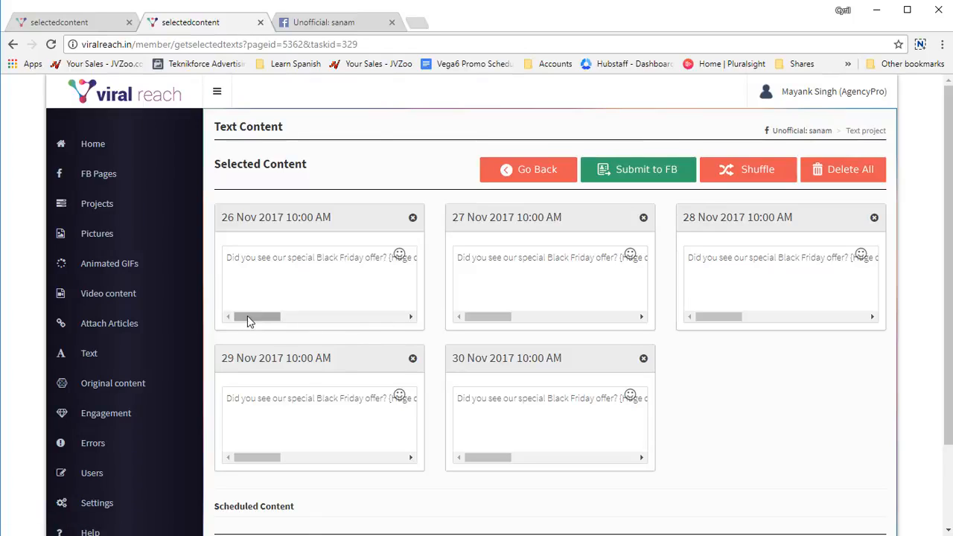
Step: Check the 26 Nov 2017 status in Text project and submit all its selected statuses to Facebook
{"action": "mouse_move", "coordinate": [249, 320]}
{"action": "left_mouse_down"}
{"action": "mouse_move", "coordinate": [404, 334]}
{"action": "mouse_move", "coordinate": [251, 322]}
{"action": "left_mouse_up"}
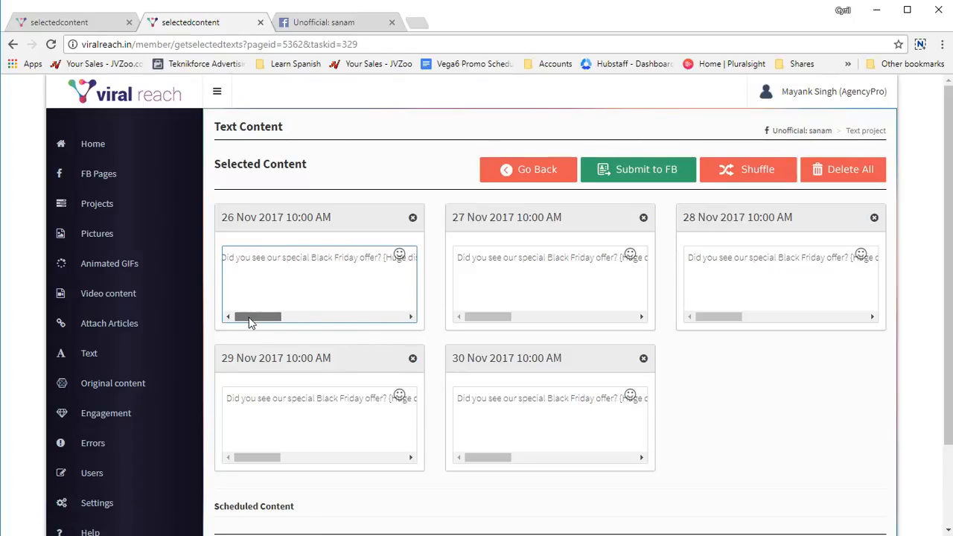
{"action": "left_click", "coordinate": [643, 170]}
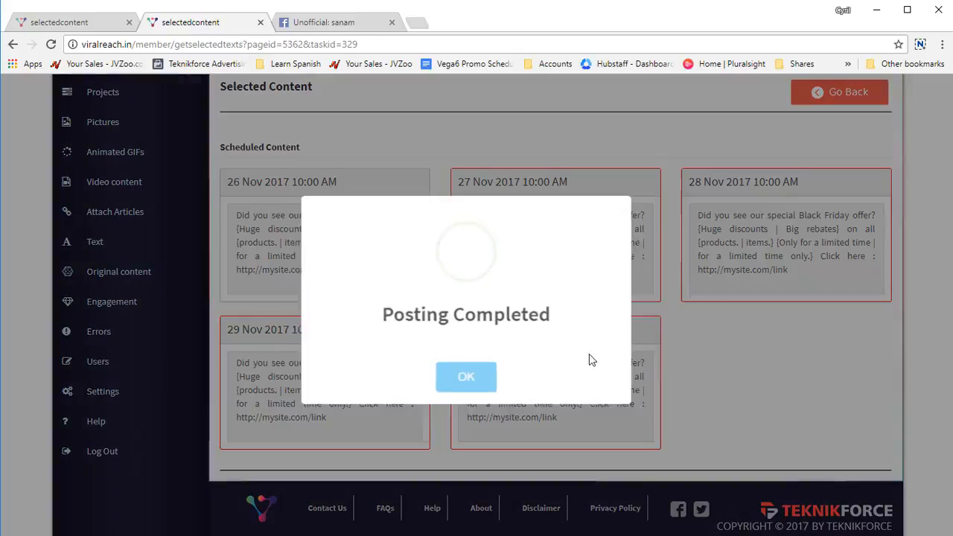
{"action": "left_click", "coordinate": [456, 381]}
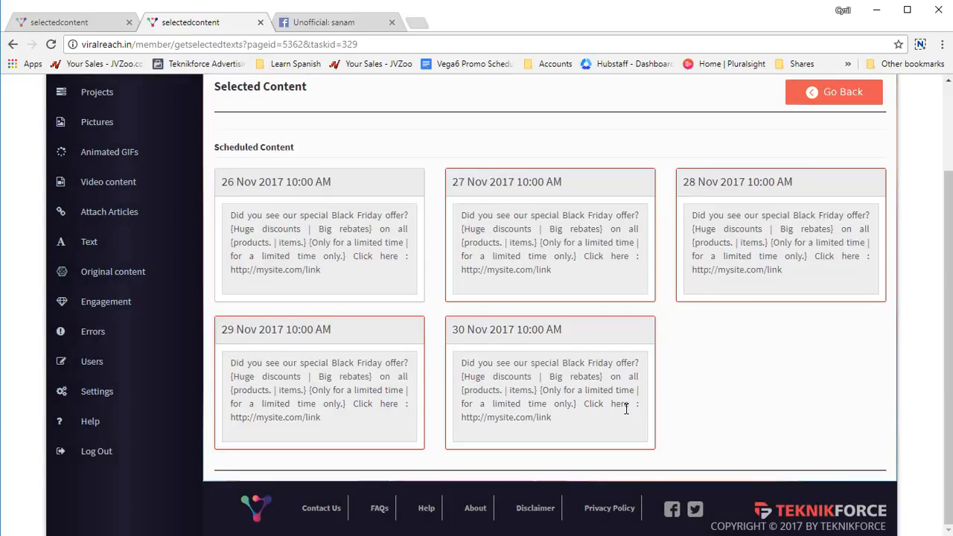
Step: Open the video content page and choose Unofficial: sanam as the Facebook page
{"action": "scroll", "coordinate": [626, 408], "scroll_direction": "up", "scroll_amount": 3}
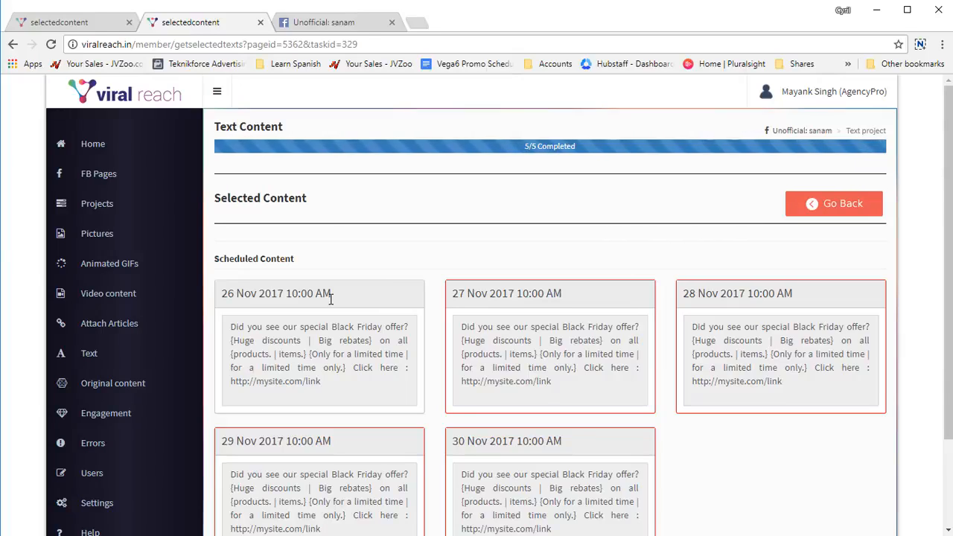
{"action": "left_click", "coordinate": [141, 293]}
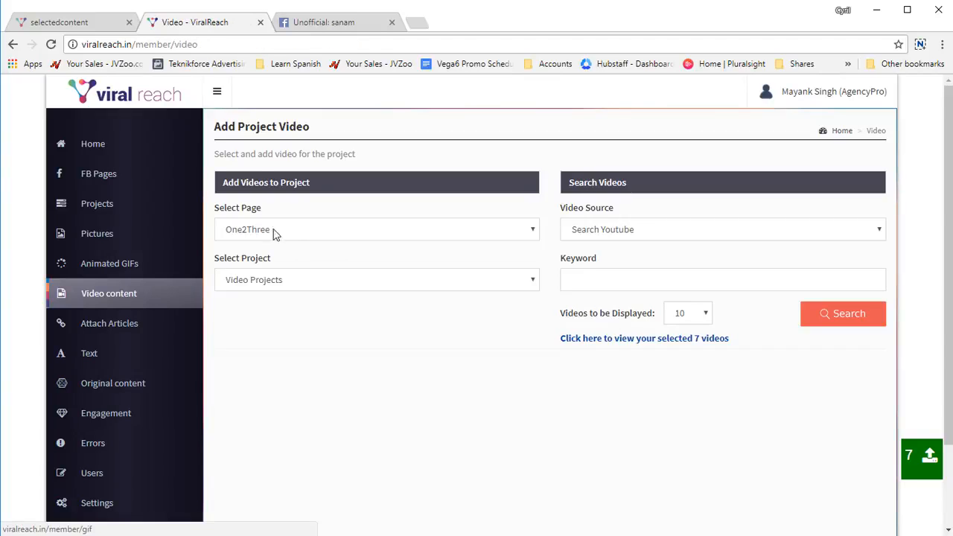
{"action": "left_click", "coordinate": [287, 232]}
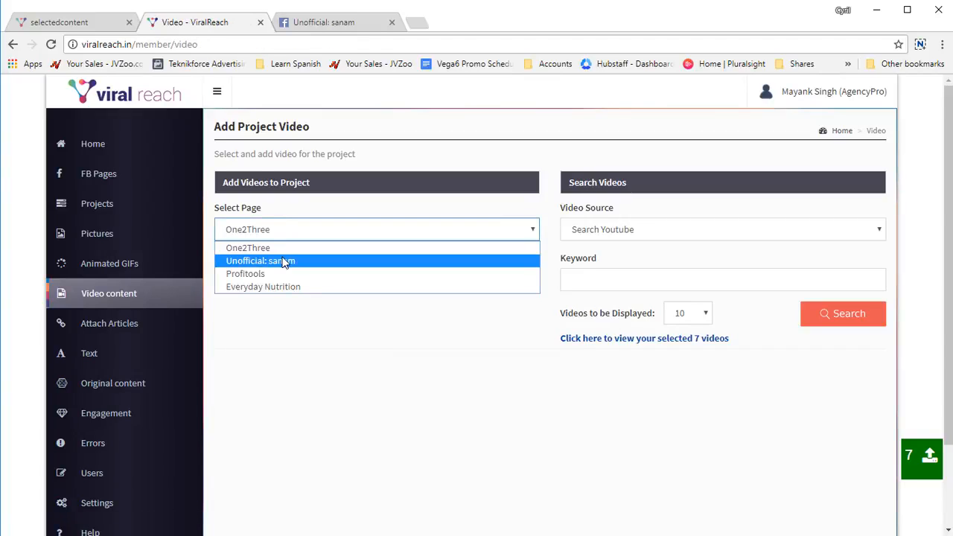
{"action": "left_click", "coordinate": [285, 262]}
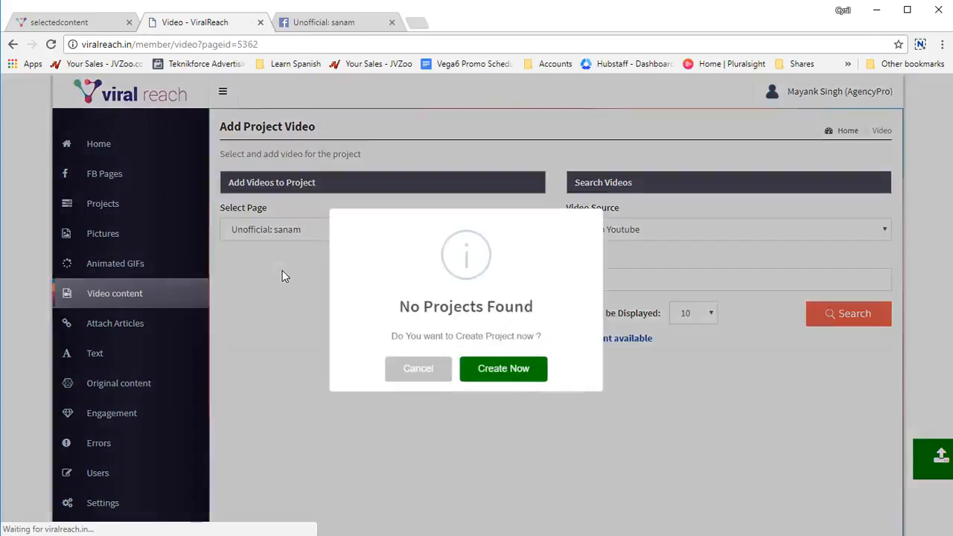
{"action": "left_click", "coordinate": [424, 367]}
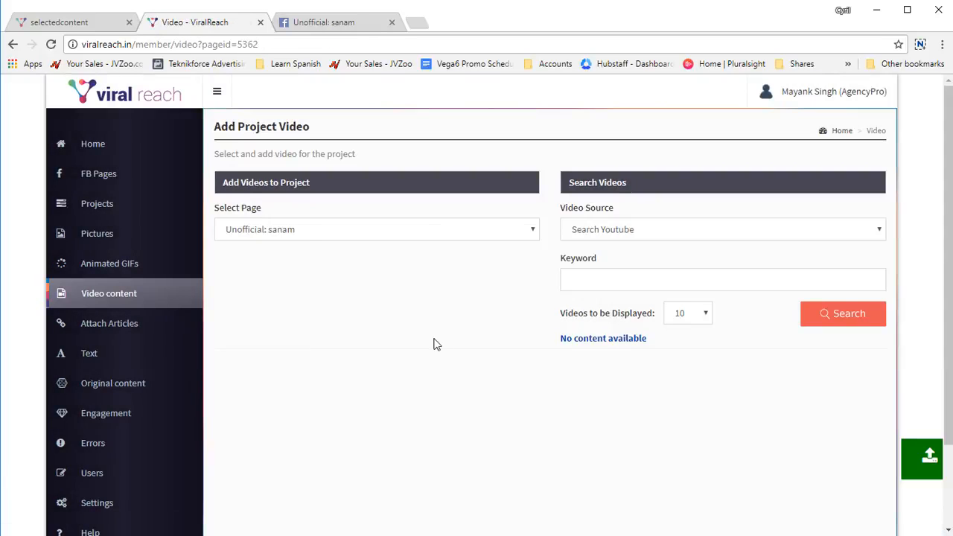
Step: Switch the Facebook page for the video content to One2Three
{"action": "left_click", "coordinate": [352, 238]}
{"action": "left_click", "coordinate": [266, 237]}
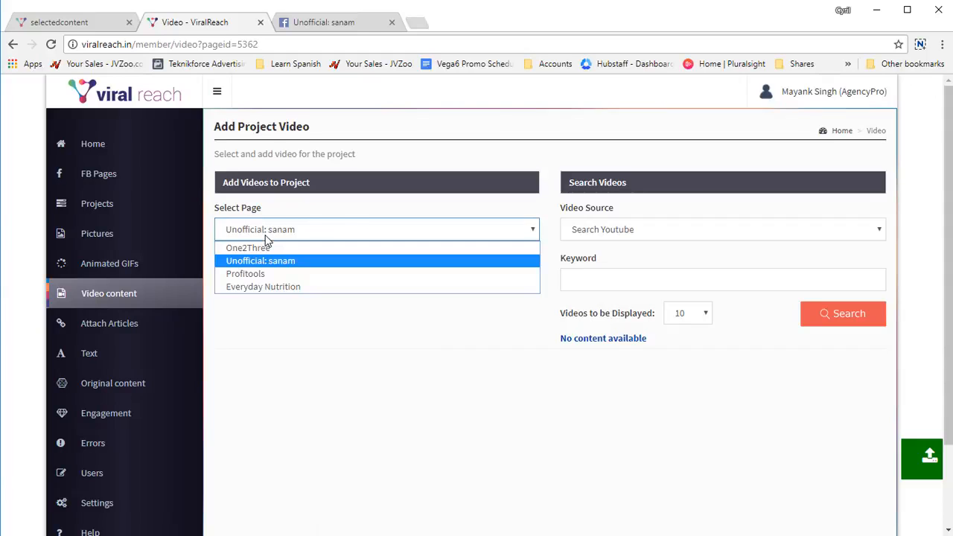
{"action": "left_click", "coordinate": [267, 238]}
{"action": "left_click", "coordinate": [96, 233]}
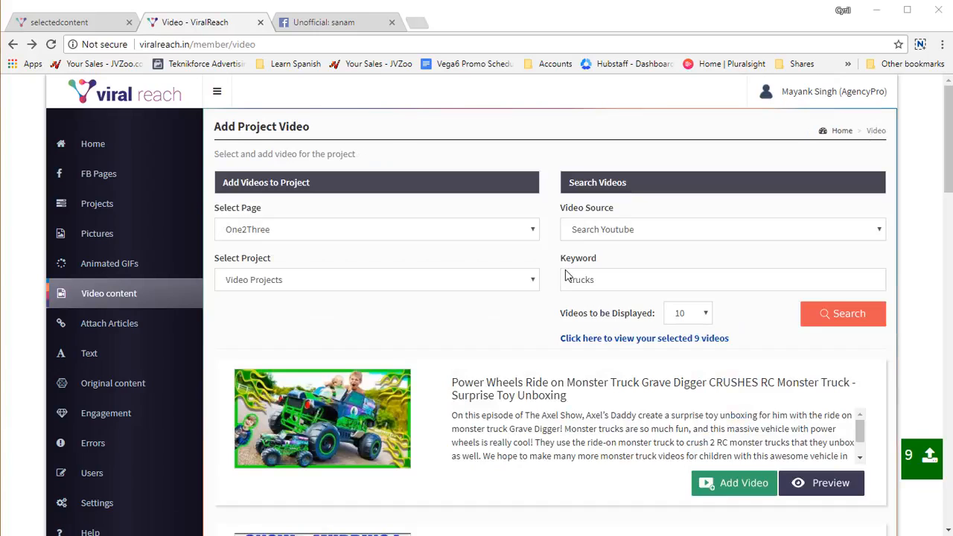
Step: Examine the YouTube results for the keyword trucks and the options to add or preview each video
{"action": "scroll", "coordinate": [600, 305], "scroll_direction": "down", "scroll_amount": 1}
{"action": "scroll", "coordinate": [617, 239], "scroll_direction": "down", "scroll_amount": 3}
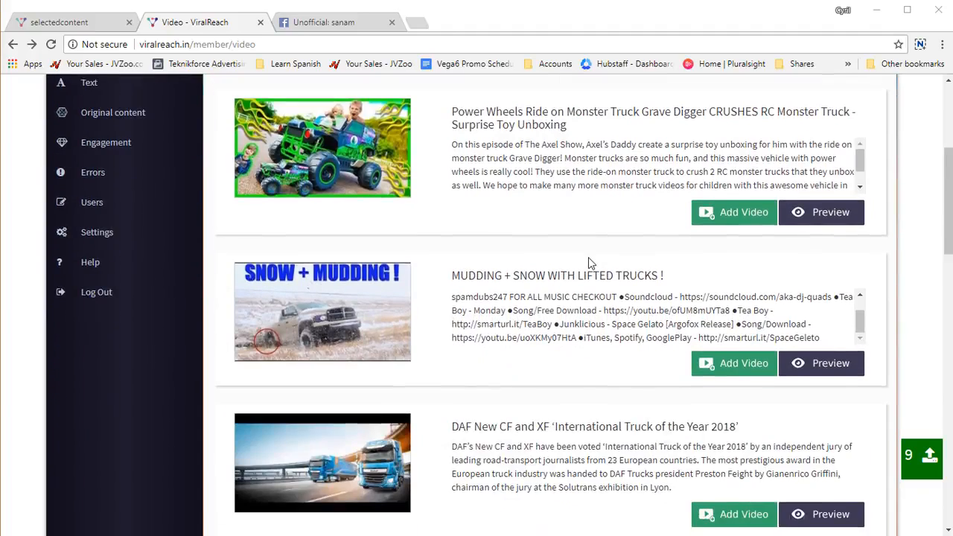
{"action": "scroll", "coordinate": [588, 262], "scroll_direction": "down", "scroll_amount": 2}
{"action": "scroll", "coordinate": [587, 262], "scroll_direction": "down", "scroll_amount": 5}
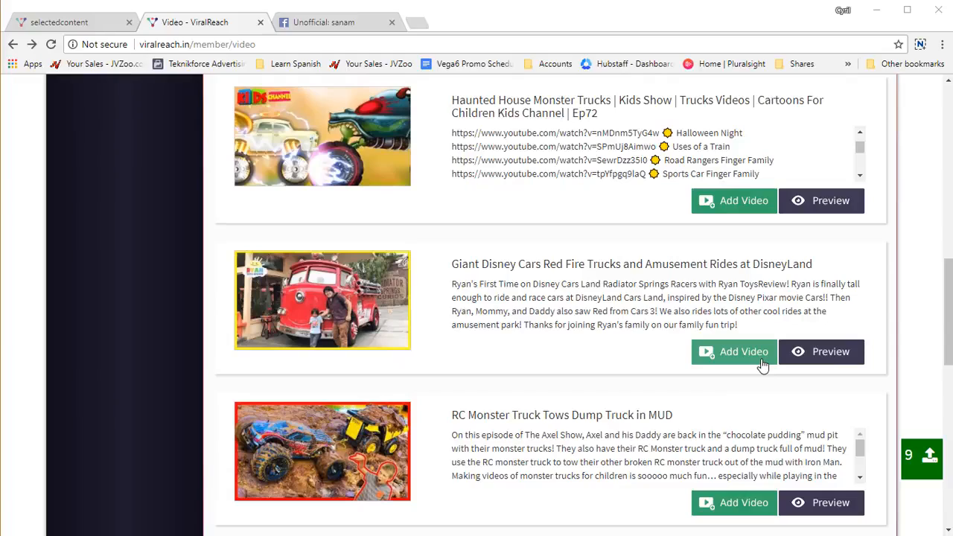
{"action": "scroll", "coordinate": [732, 312], "scroll_direction": "up", "scroll_amount": 4}
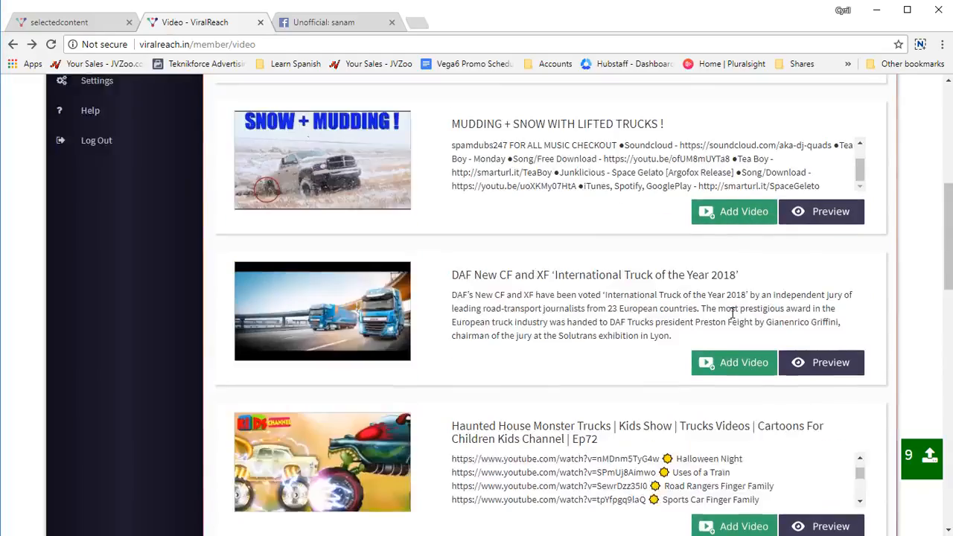
{"action": "left_click", "coordinate": [735, 362]}
{"action": "left_click", "coordinate": [481, 379]}
{"action": "scroll", "coordinate": [719, 321], "scroll_direction": "up", "scroll_amount": 3}
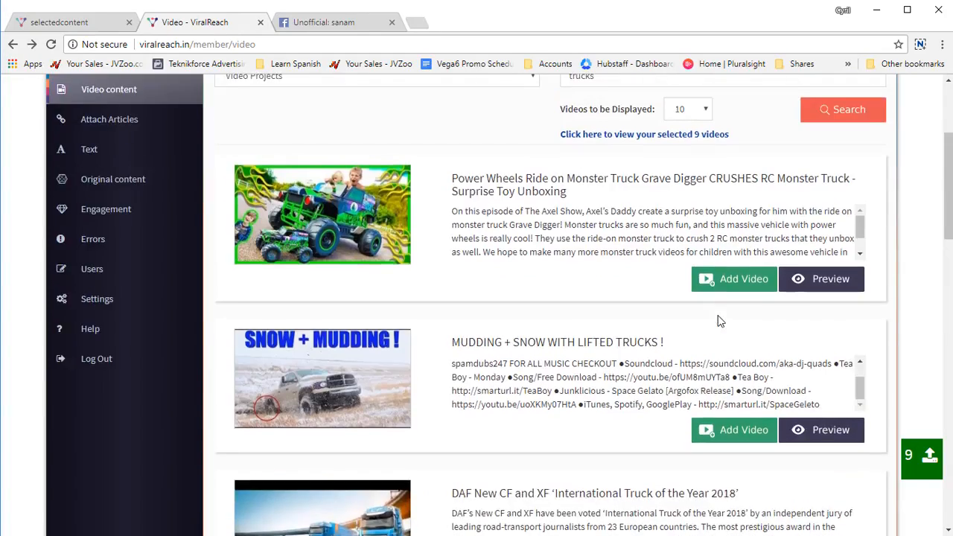
{"action": "scroll", "coordinate": [719, 321], "scroll_direction": "up", "scroll_amount": 2}
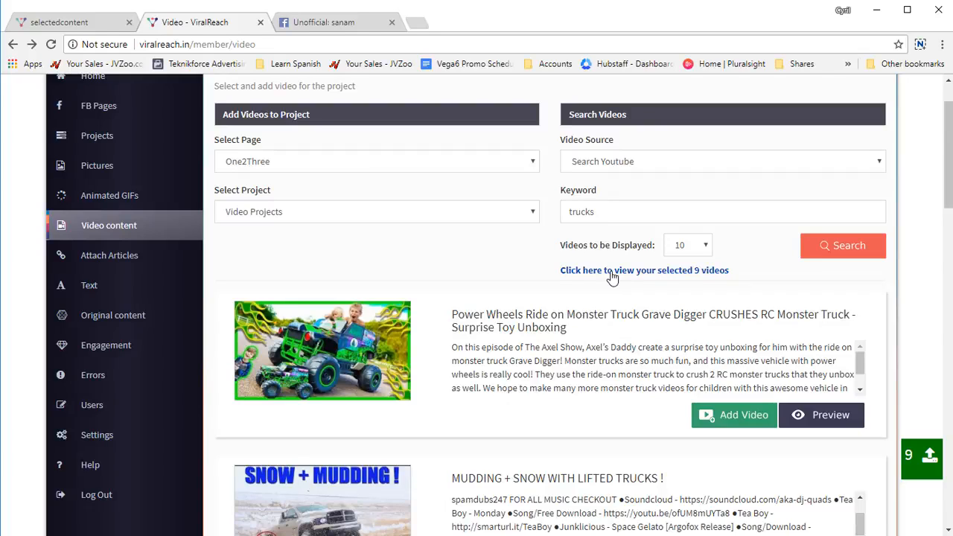
{"action": "left_click", "coordinate": [611, 277]}
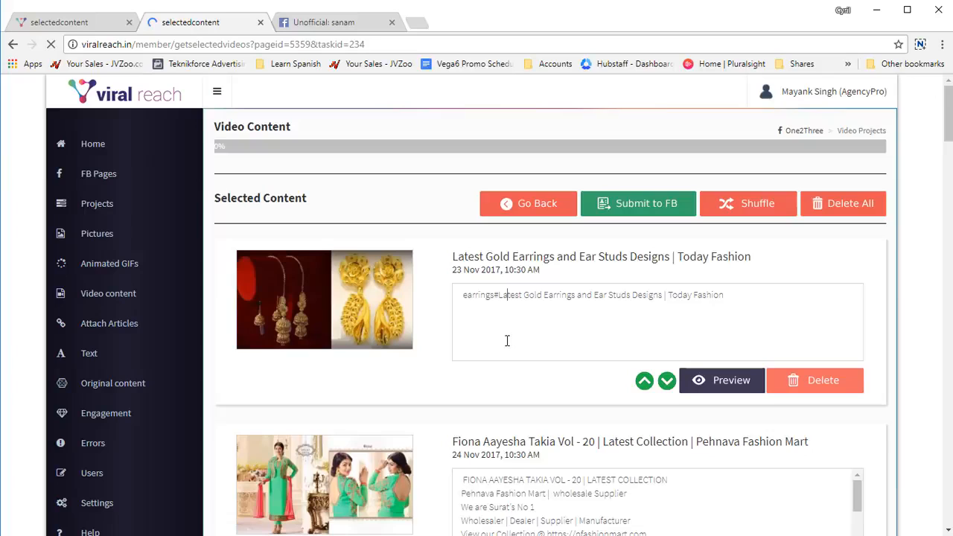
{"action": "left_click", "coordinate": [506, 340]}
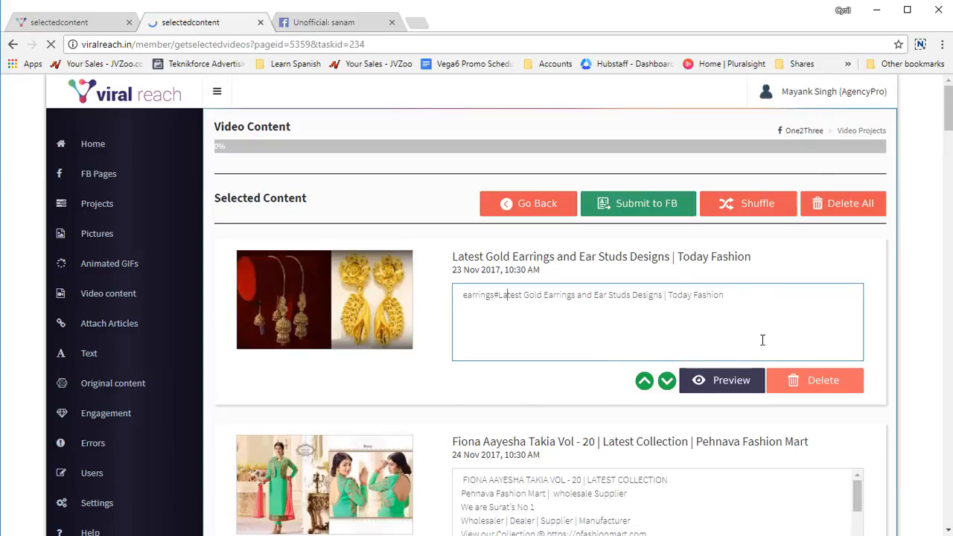
{"action": "left_click_drag", "start_coordinate": [762, 340], "coordinate": [696, 298]}
{"action": "left_click_drag", "start_coordinate": [766, 276], "coordinate": [351, 244]}
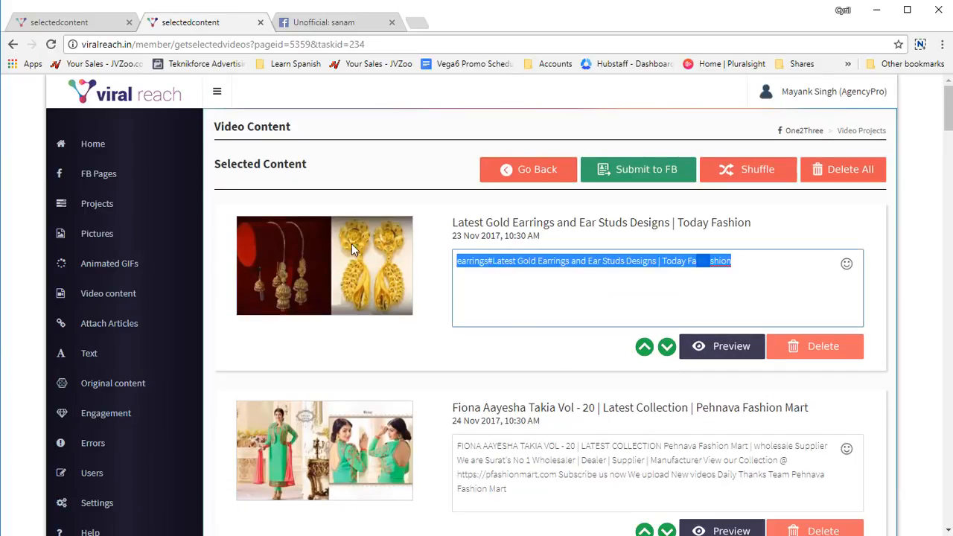
{"action": "key", "text": "BackSpace"}
{"action": "type", "text": "Click here to se"}
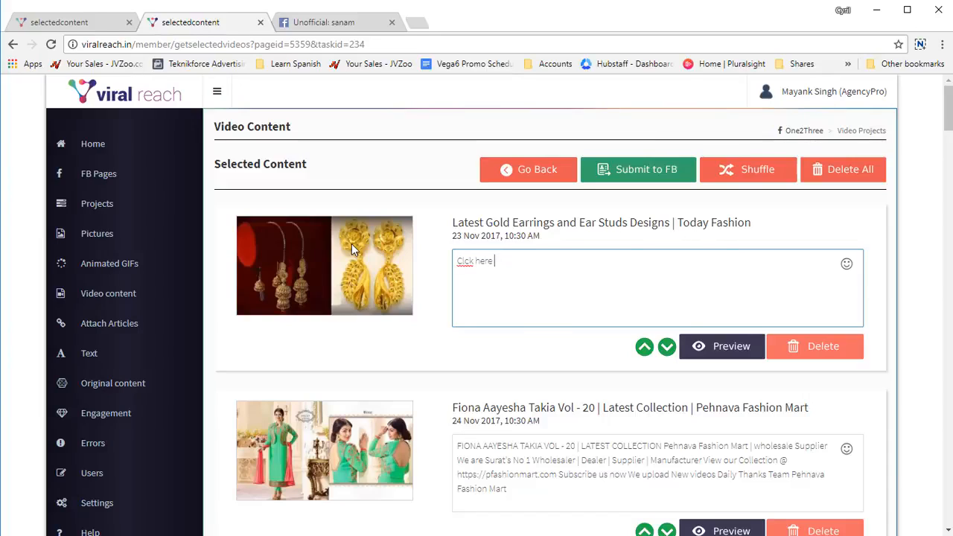
{"action": "type", "text": "ee my"}
{"action": "key", "text": "BackSpace"}
{"action": "key", "text": "ctrl+Left"}
{"action": "key", "text": "ctrl+Left"}
{"action": "key", "text": "ctrl+Left"}
{"action": "key", "text": "Left"}
{"action": "key", "text": "Left"}
{"action": "type", "text": "i"}
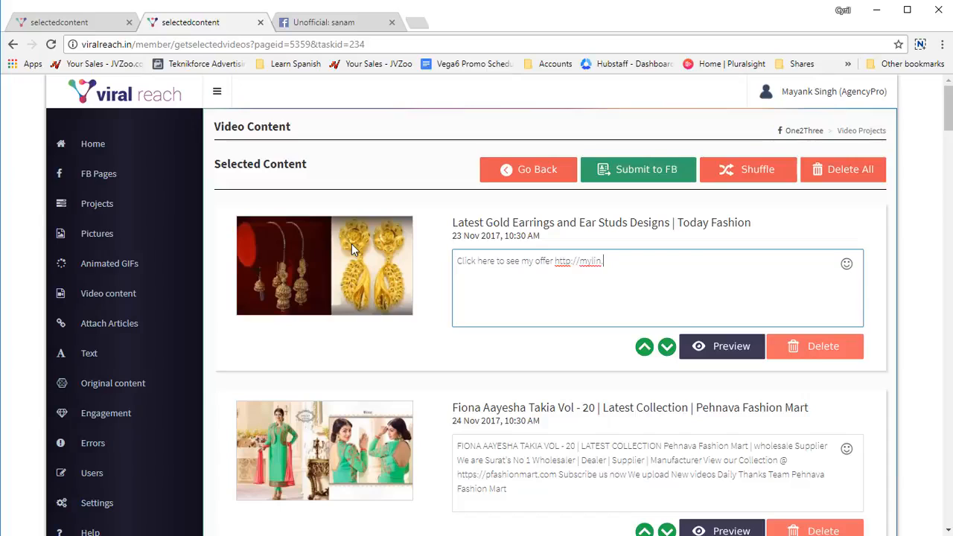
{"action": "type", "text": "om"}
Step: Copy the offer text over the descriptions of the Pehnava Fashion Mart and full hand henna videos
{"action": "key", "text": "ctrl+a"}
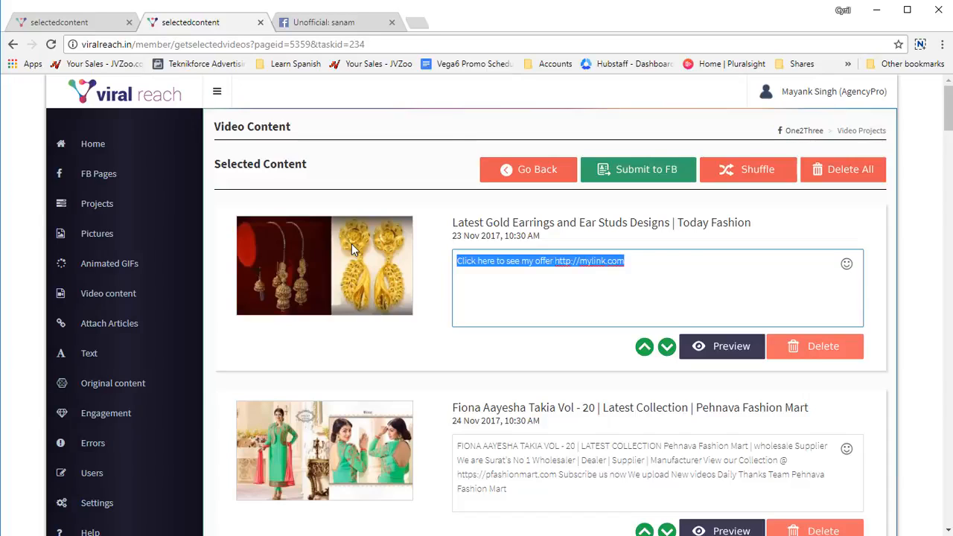
{"action": "key", "text": "ctrl+c"}
{"action": "left_click", "coordinate": [731, 464]}
{"action": "key", "text": "ctrl+a"}
{"action": "key", "text": "ctrl+v"}
{"action": "scroll", "coordinate": [670, 439], "scroll_direction": "down", "scroll_amount": 3}
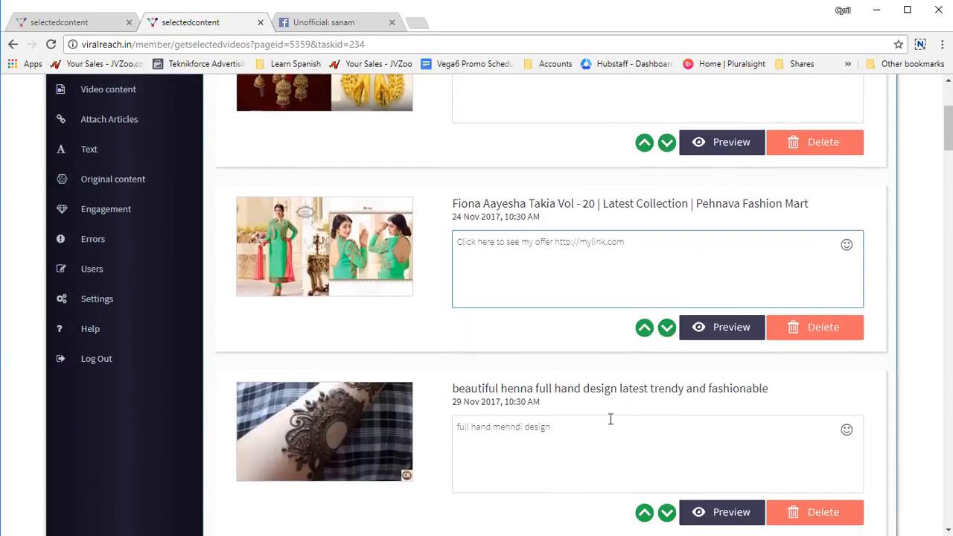
{"action": "left_click", "coordinate": [602, 419]}
{"action": "key", "text": "ctrl+a"}
{"action": "key", "text": "ctrl+v"}
Step: Replace the descriptions of the "Unveil 6 Fashionable Burqa Designs" and "Fancy sarees" videos with the copied offer text
{"action": "scroll", "coordinate": [603, 417], "scroll_direction": "down", "scroll_amount": 4}
{"action": "left_click", "coordinate": [587, 375]}
{"action": "key", "text": "ctrl+a"}
{"action": "key", "text": "ctrl+v"}
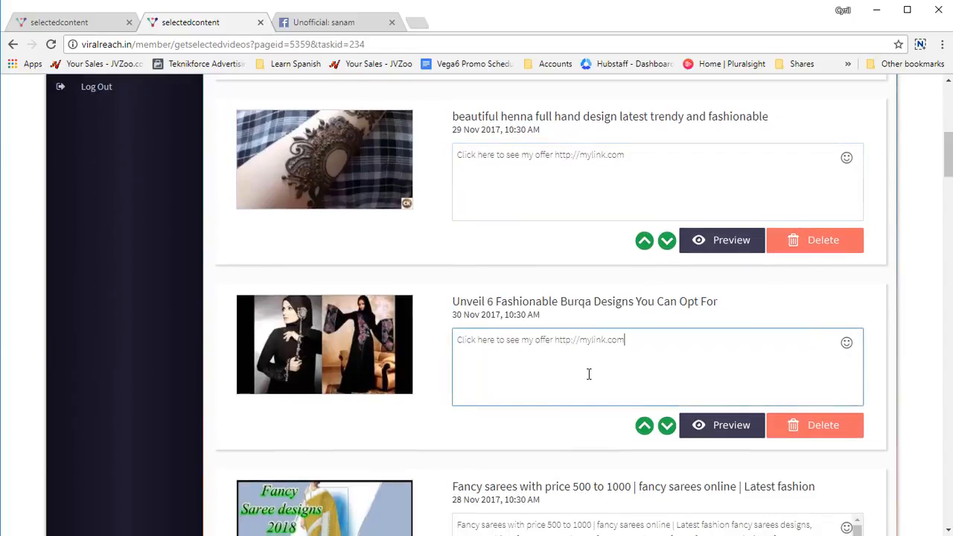
{"action": "scroll", "coordinate": [574, 350], "scroll_direction": "down", "scroll_amount": 4}
{"action": "key", "text": "Tab"}
{"action": "key", "text": "ctrl+a"}
{"action": "key", "text": "ctrl+v"}
Step: Replace the descriptions of the "Fashion Design Burqa 2017" and "HOW TO TRAVEL MYANMAR" videos with the copied offer text
{"action": "scroll", "coordinate": [576, 405], "scroll_direction": "down", "scroll_amount": 2}
{"action": "left_click", "coordinate": [579, 390]}
{"action": "key", "text": "ctrl+a"}
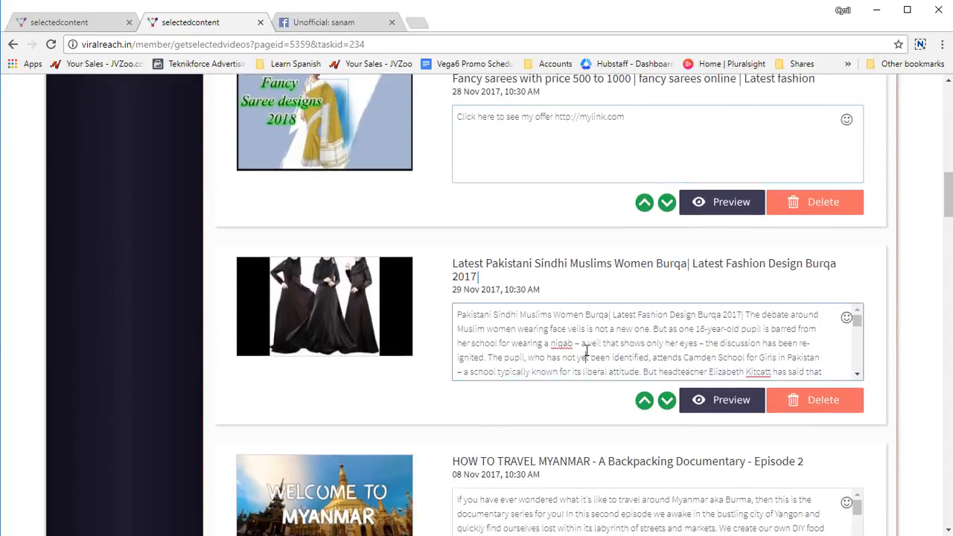
{"action": "key", "text": "ctrl+v"}
{"action": "scroll", "coordinate": [584, 380], "scroll_direction": "down", "scroll_amount": 3}
{"action": "left_click", "coordinate": [606, 288]}
{"action": "key", "text": "ctrl+a"}
{"action": "key", "text": "ctrl+v"}
Step: Replace the irish crochet flower pattern video's description with the copied offer text and submit the selected videos to Facebook
{"action": "left_click", "coordinate": [610, 412]}
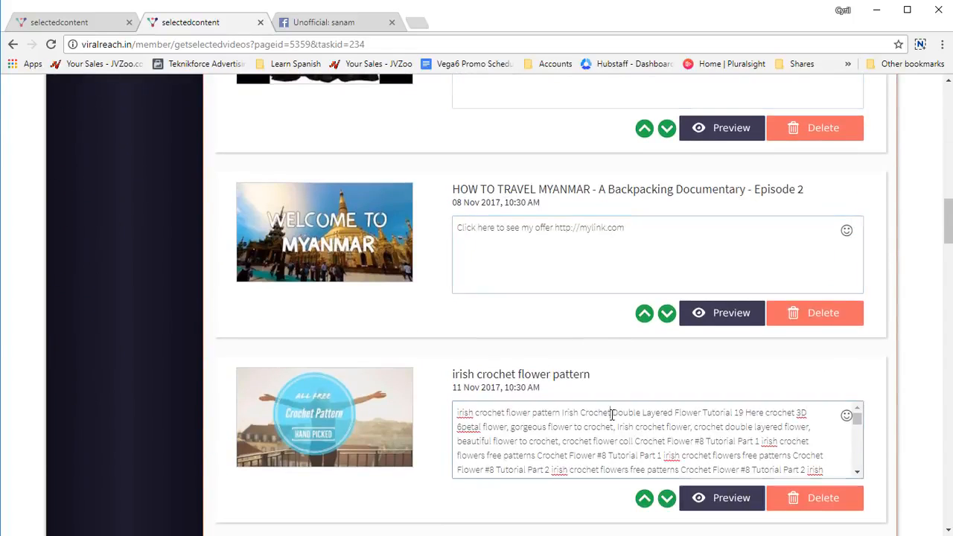
{"action": "key", "text": "ctrl+a"}
{"action": "key", "text": "ctrl+v"}
{"action": "scroll", "coordinate": [768, 398], "scroll_direction": "up", "scroll_amount": 10}
{"action": "scroll", "coordinate": [768, 398], "scroll_direction": "up", "scroll_amount": 3}
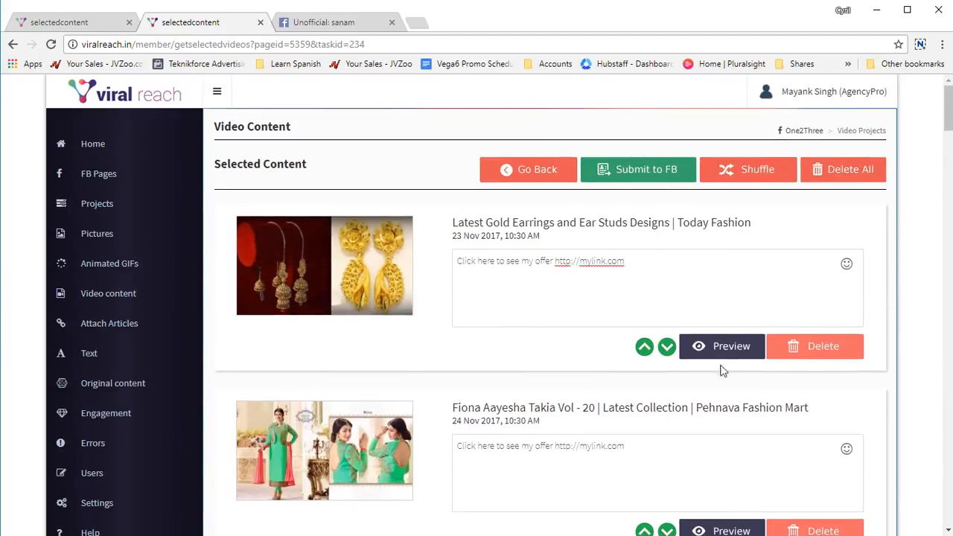
{"action": "left_click", "coordinate": [644, 186]}
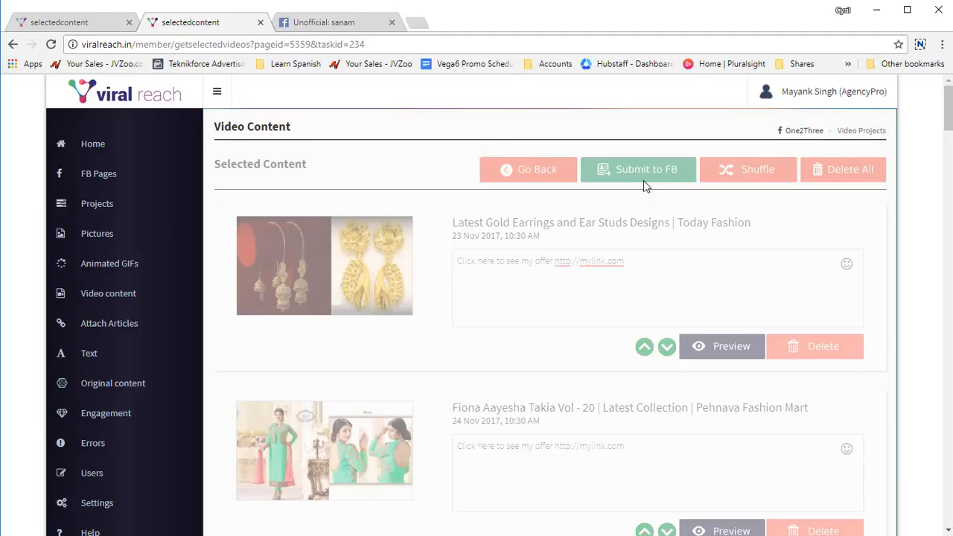
Step: Open the page for attaching articles and set the link source to Default RSS Sources
{"action": "left_click", "coordinate": [145, 328]}
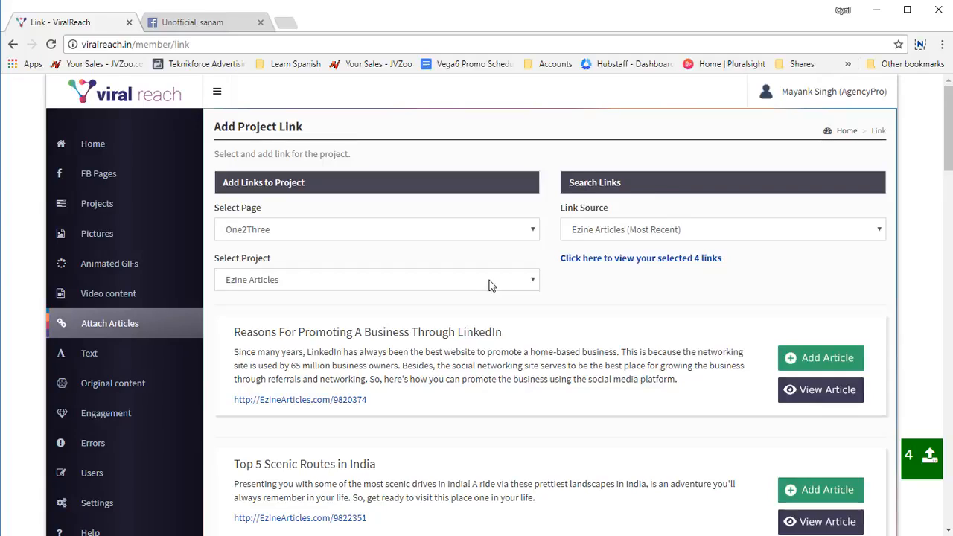
{"action": "left_click", "coordinate": [643, 235]}
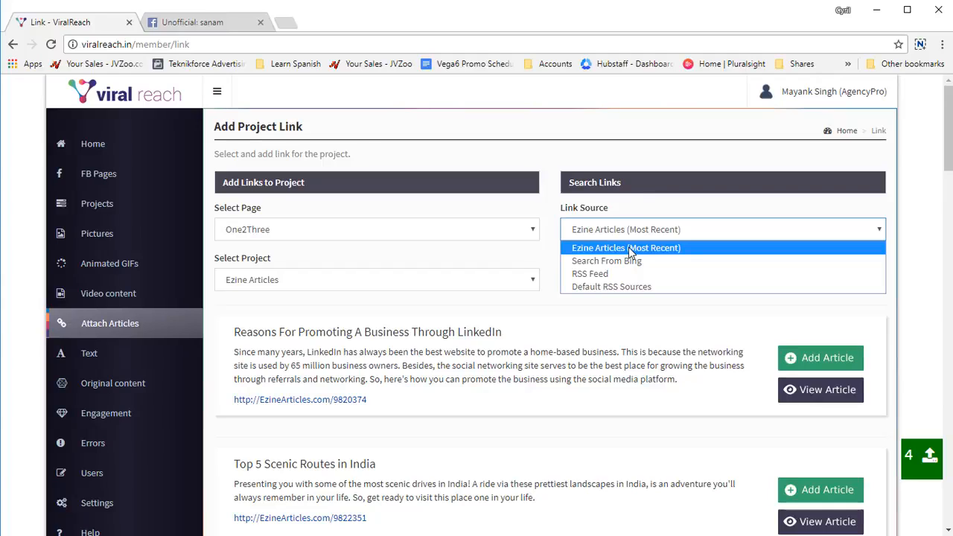
{"action": "left_click", "coordinate": [704, 288]}
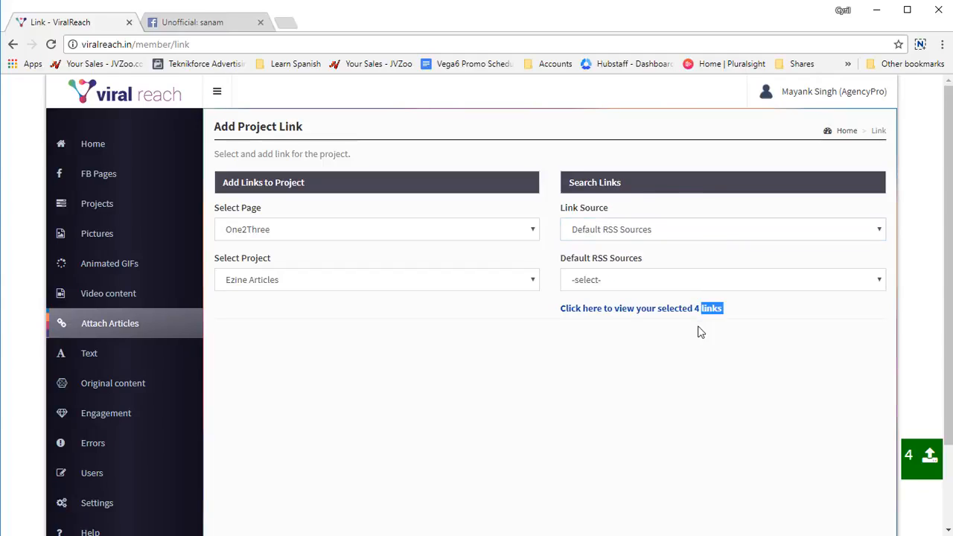
Step: Try Search From Bing and RSS Feed as link sources, going into the empty RSS URL field
{"action": "left_click", "coordinate": [676, 237]}
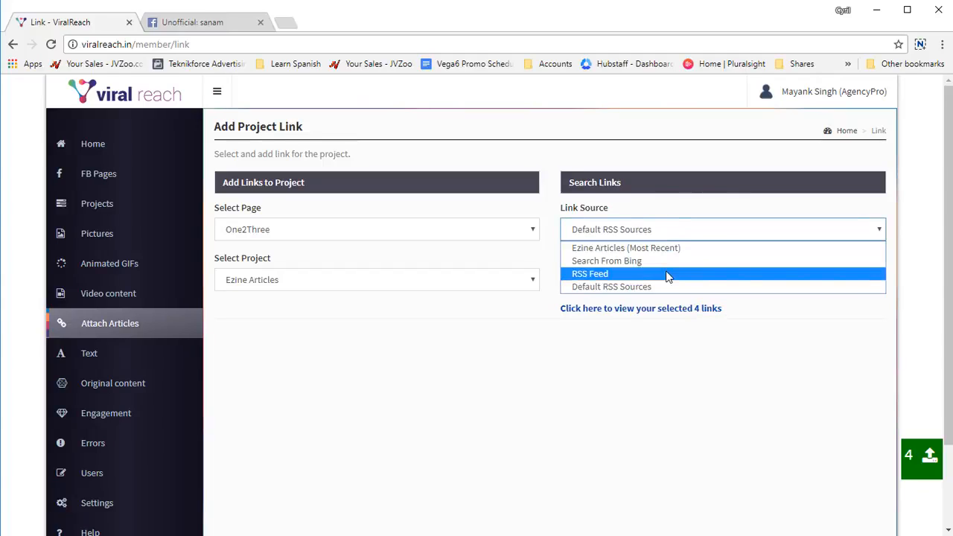
{"action": "left_click", "coordinate": [673, 262]}
{"action": "left_click", "coordinate": [683, 236]}
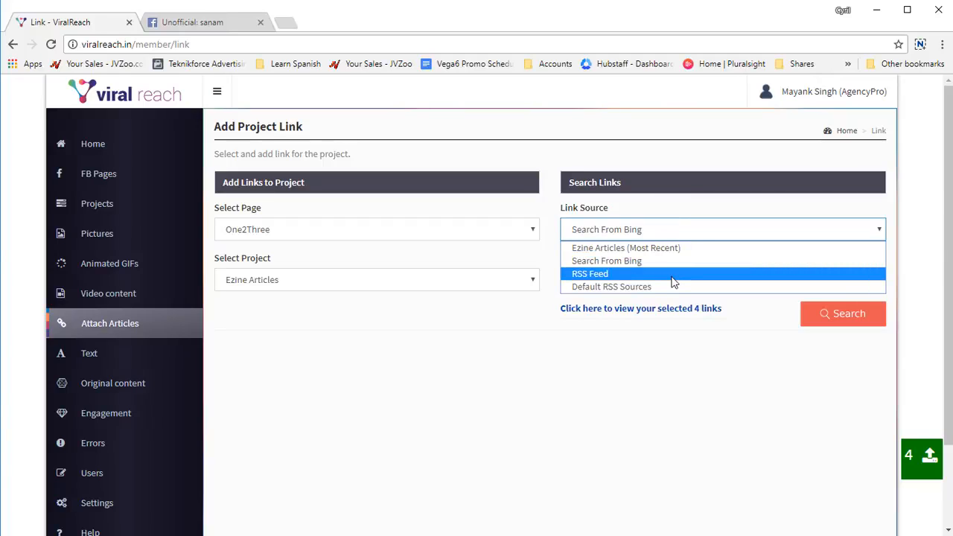
{"action": "left_click", "coordinate": [672, 275]}
{"action": "left_click", "coordinate": [663, 289]}
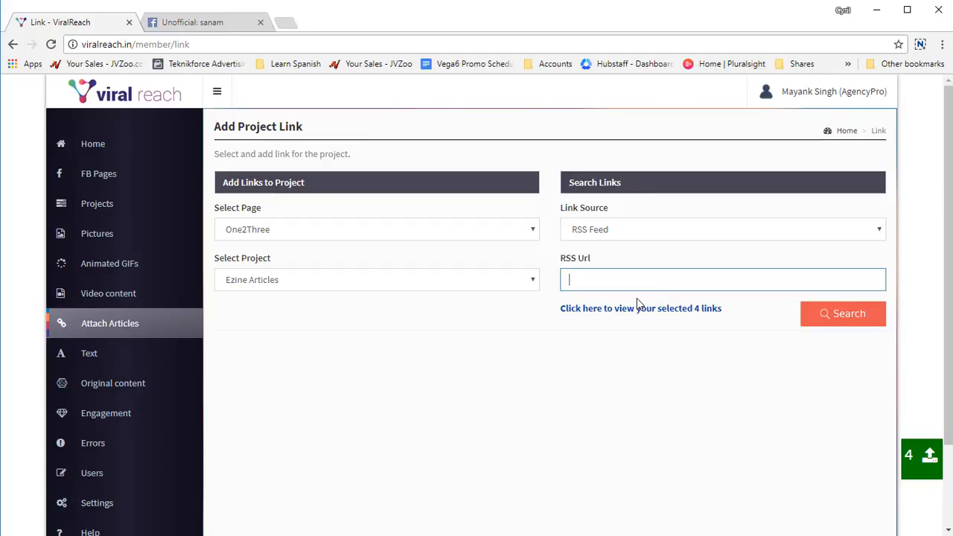
Step: Load the Top Stories feed of the News category from Default RSS Sources and add its first article to Ezine Articles
{"action": "left_click", "coordinate": [662, 232]}
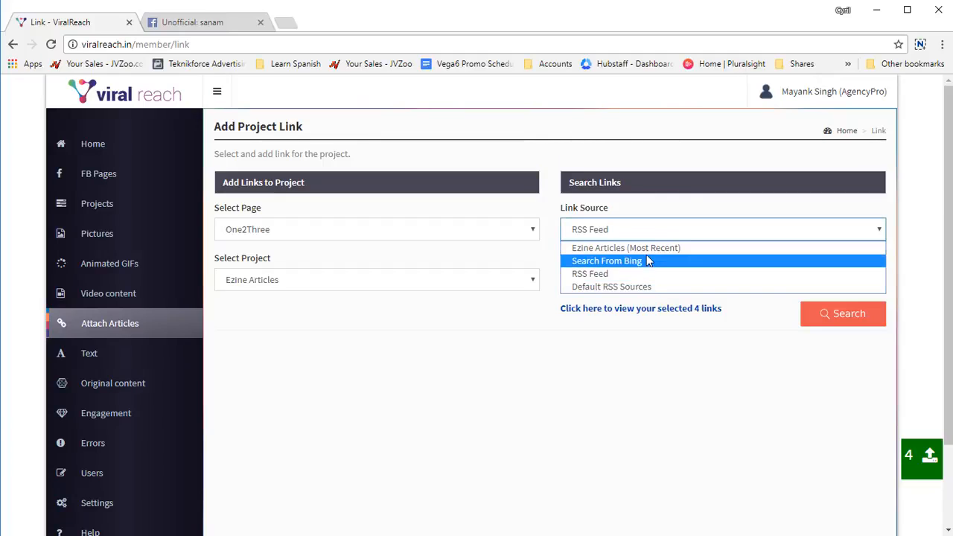
{"action": "left_click", "coordinate": [640, 287]}
{"action": "left_click", "coordinate": [644, 283]}
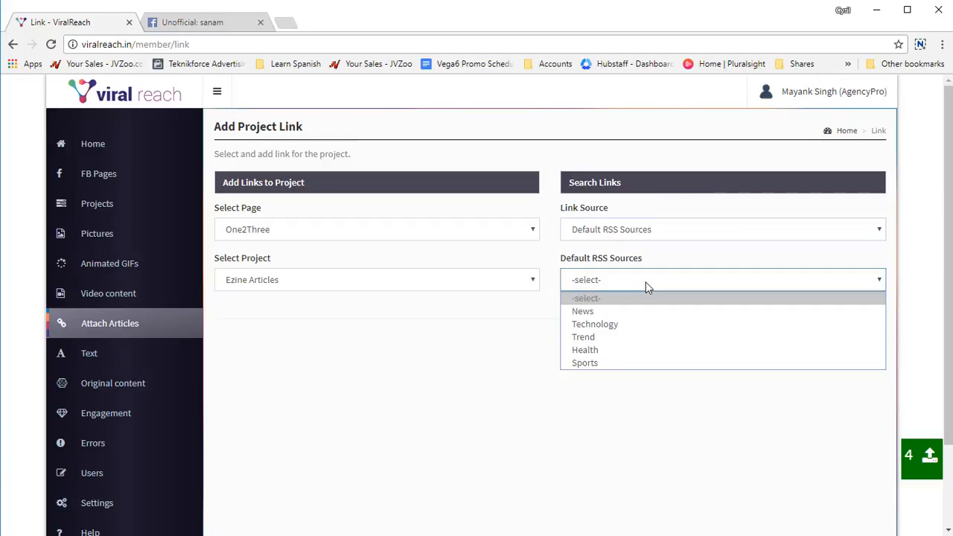
{"action": "left_click", "coordinate": [636, 311]}
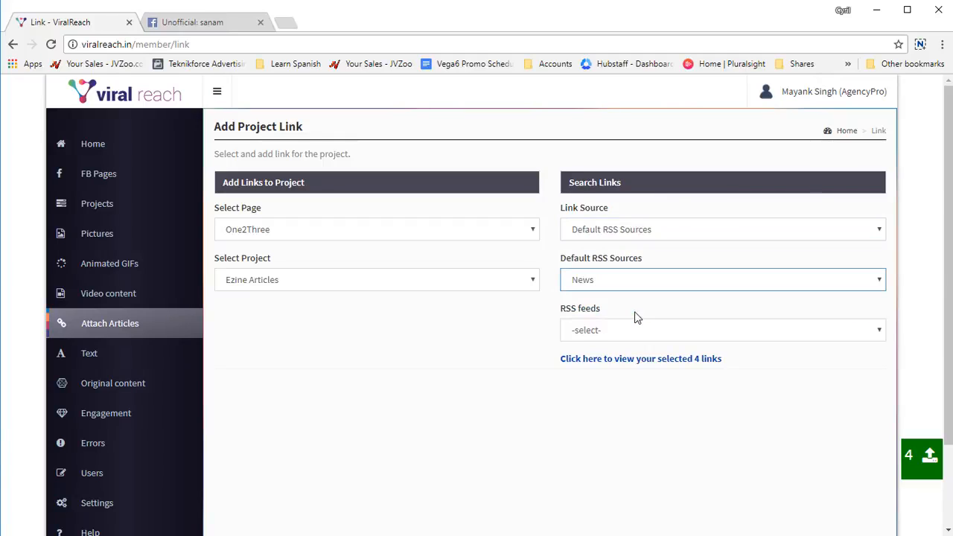
{"action": "left_click", "coordinate": [629, 330]}
{"action": "left_click", "coordinate": [633, 362]}
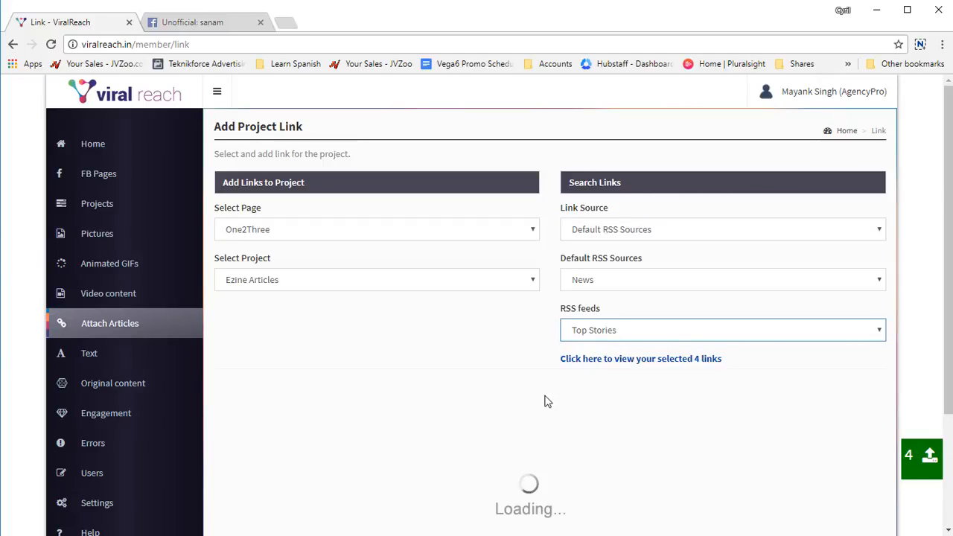
{"action": "scroll", "coordinate": [935, 523], "scroll_direction": "down", "scroll_amount": 3}
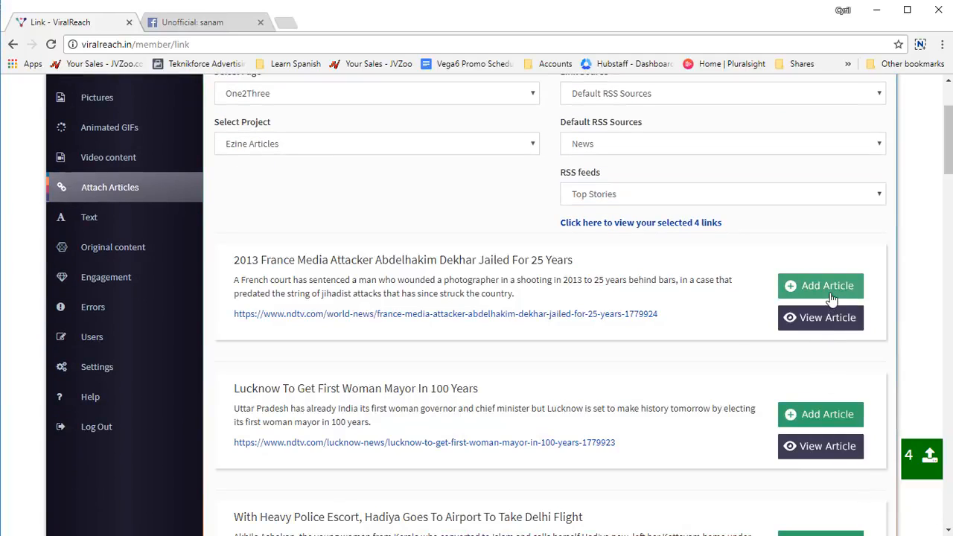
{"action": "left_click", "coordinate": [831, 298]}
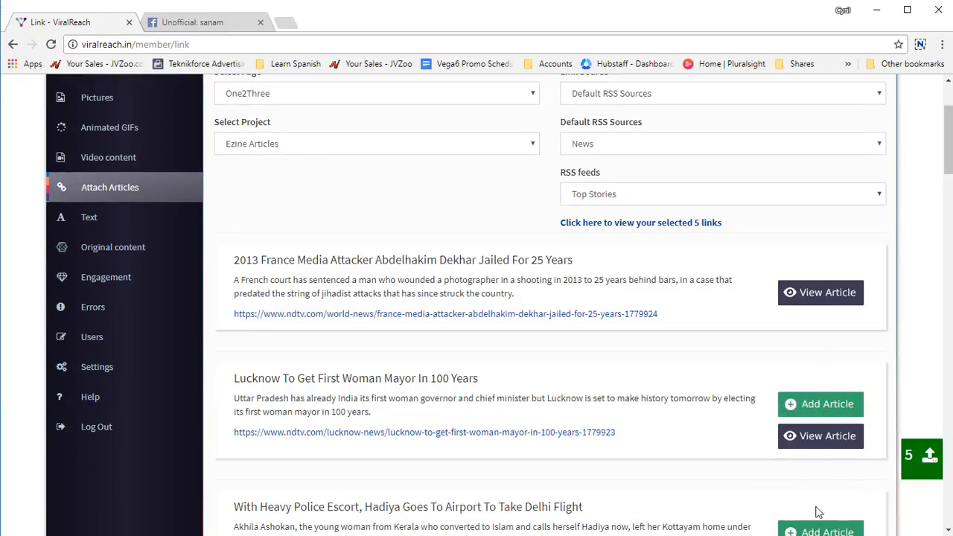
Step: Add the "With Heavy Police Escort", "Gujarat Assembly Election 2017", "Ready To Go To Jail" and "To Counter Chai-Wala Jibe" articles to Ezine Articles
{"action": "left_click", "coordinate": [818, 530]}
{"action": "scroll", "coordinate": [824, 506], "scroll_direction": "down", "scroll_amount": 4}
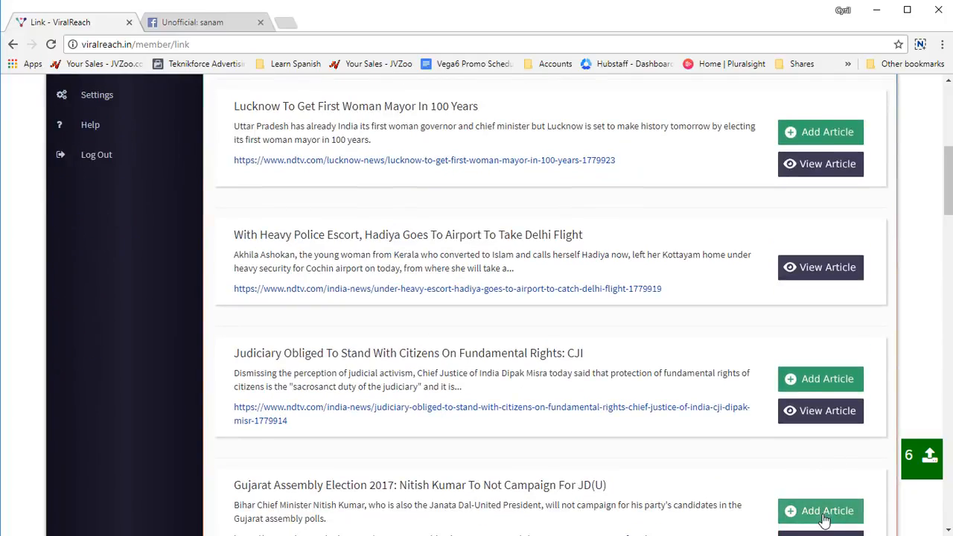
{"action": "left_click", "coordinate": [823, 512]}
{"action": "scroll", "coordinate": [825, 514], "scroll_direction": "down", "scroll_amount": 2}
{"action": "scroll", "coordinate": [829, 498], "scroll_direction": "down", "scroll_amount": 3}
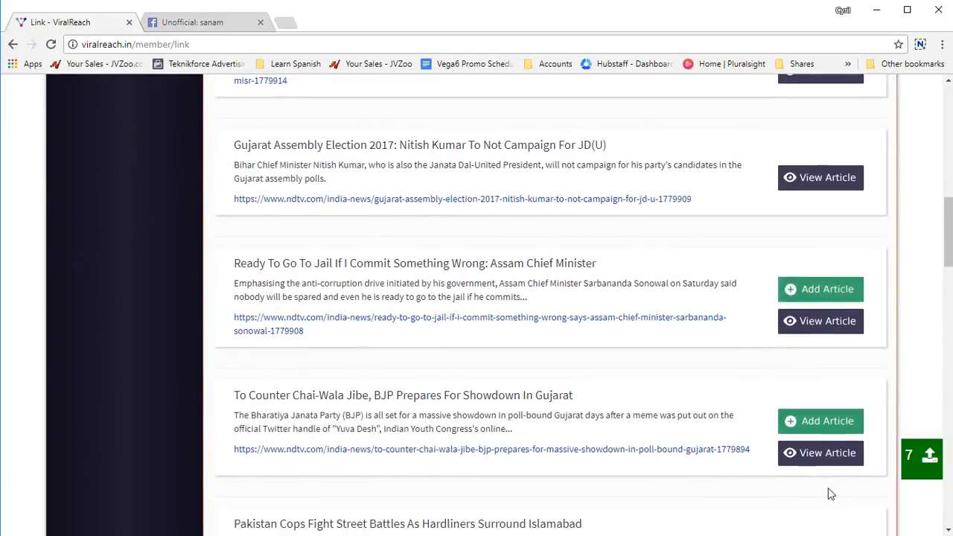
{"action": "left_click", "coordinate": [815, 421]}
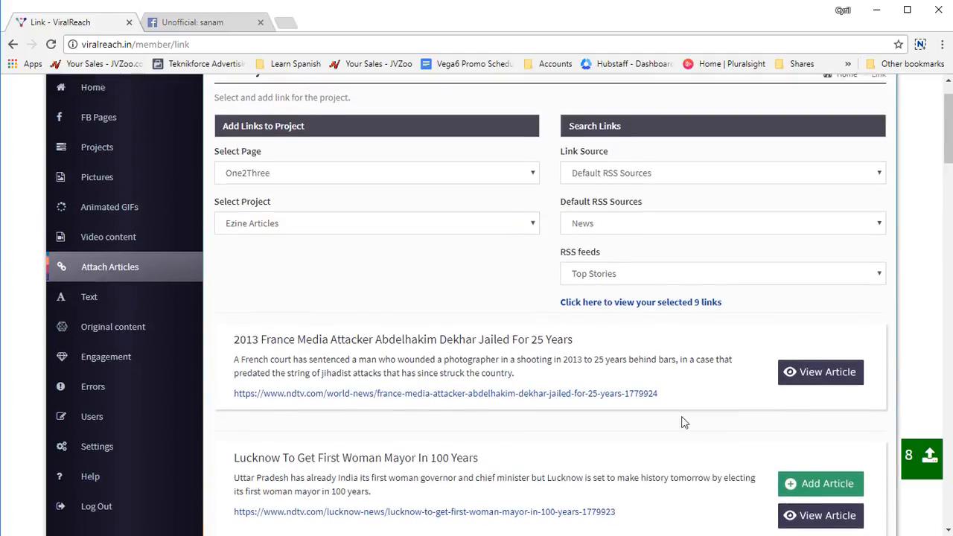
Step: Review the articles selected for the Ezine Articles project and submit them to Facebook
{"action": "left_click", "coordinate": [672, 363]}
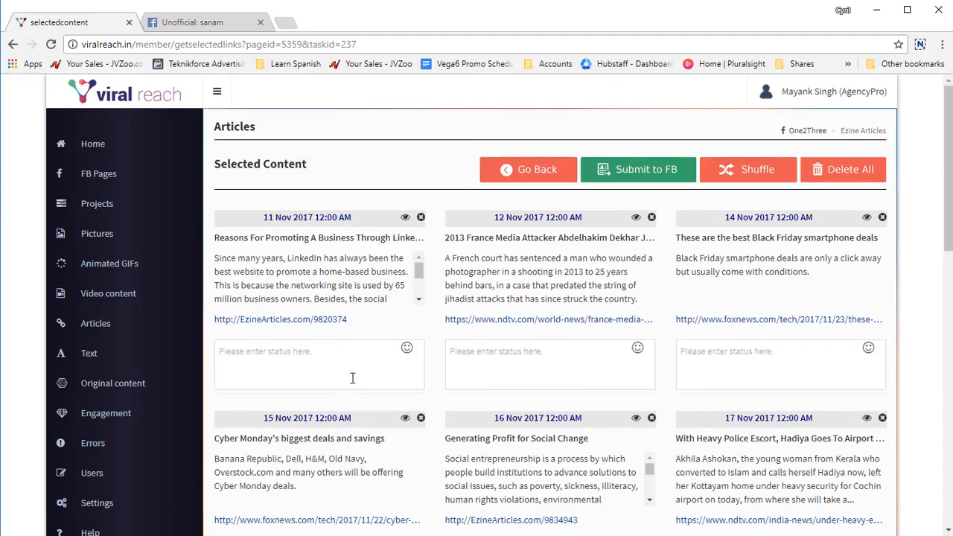
{"action": "scroll", "coordinate": [361, 380], "scroll_direction": "down", "scroll_amount": 6}
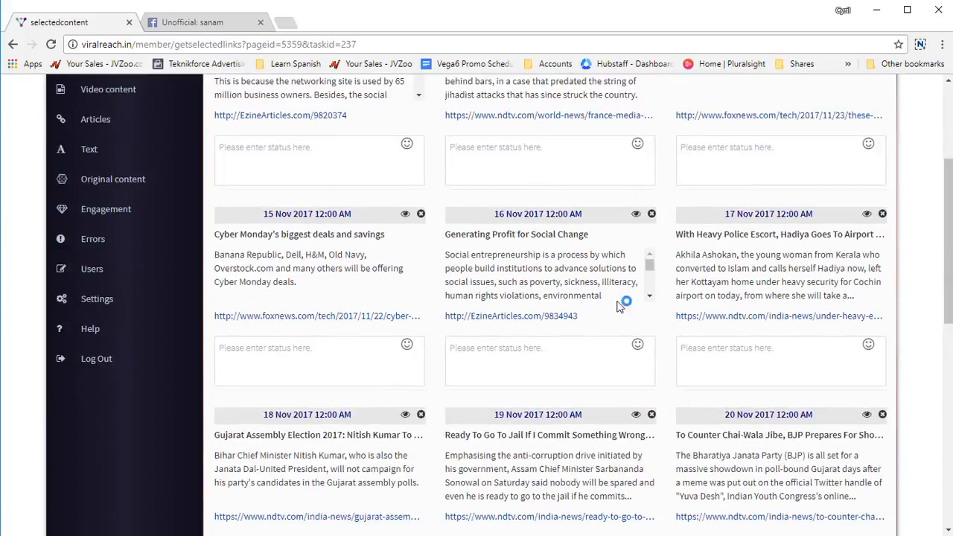
{"action": "scroll", "coordinate": [517, 385], "scroll_direction": "down", "scroll_amount": 3}
{"action": "scroll", "coordinate": [519, 385], "scroll_direction": "up", "scroll_amount": 10}
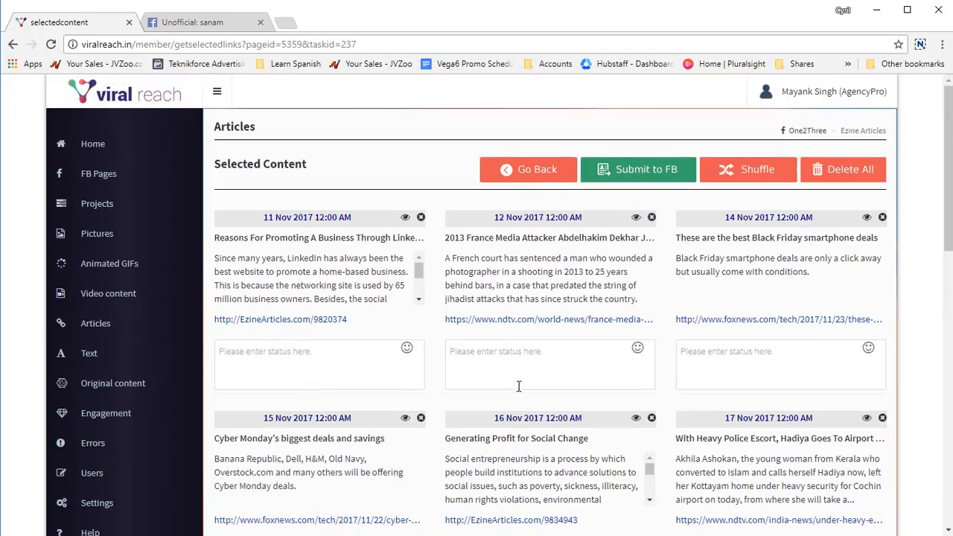
{"action": "scroll", "coordinate": [519, 385], "scroll_direction": "down", "scroll_amount": 1}
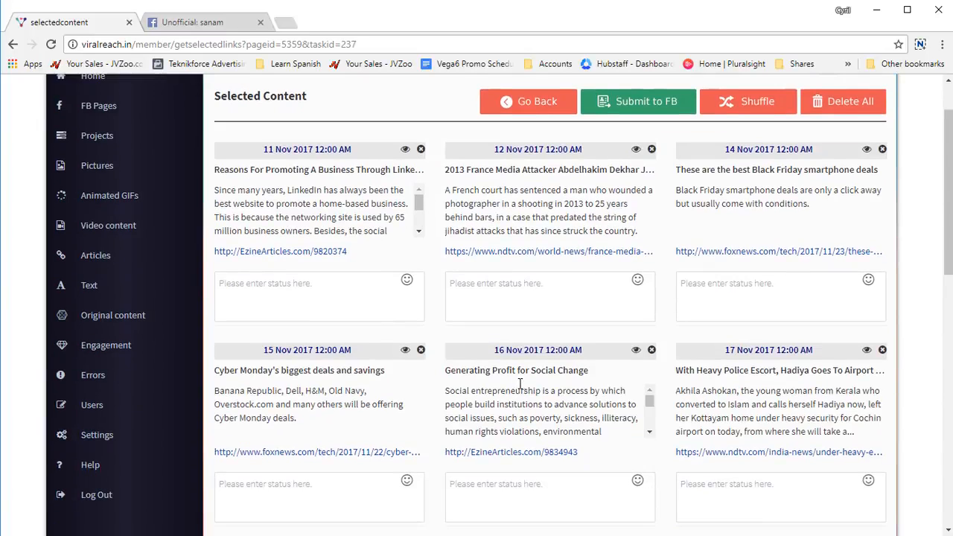
{"action": "scroll", "coordinate": [519, 386], "scroll_direction": "up", "scroll_amount": 1}
{"action": "left_click", "coordinate": [669, 173]}
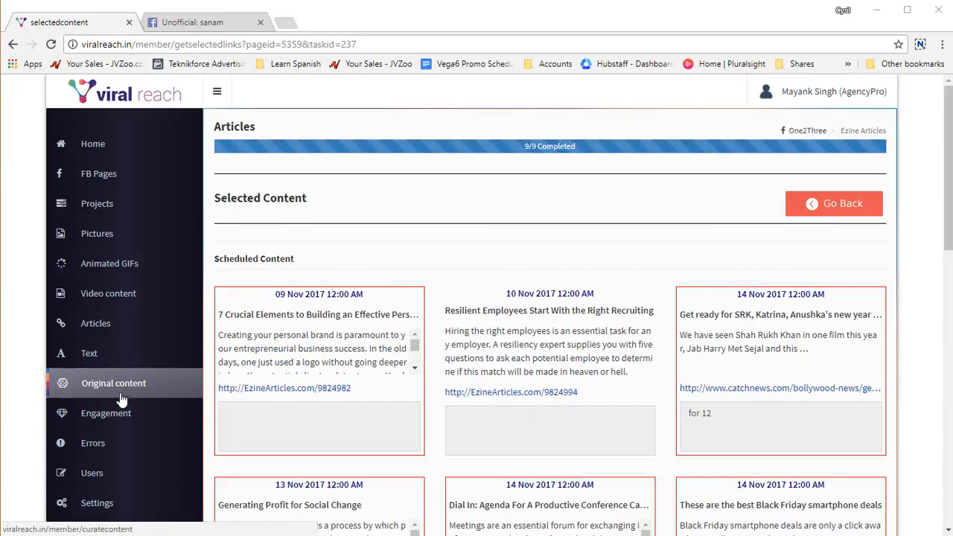
Step: Set the Original Content source to Enter Link and examine the link details form and posting preview
{"action": "left_click", "coordinate": [122, 399]}
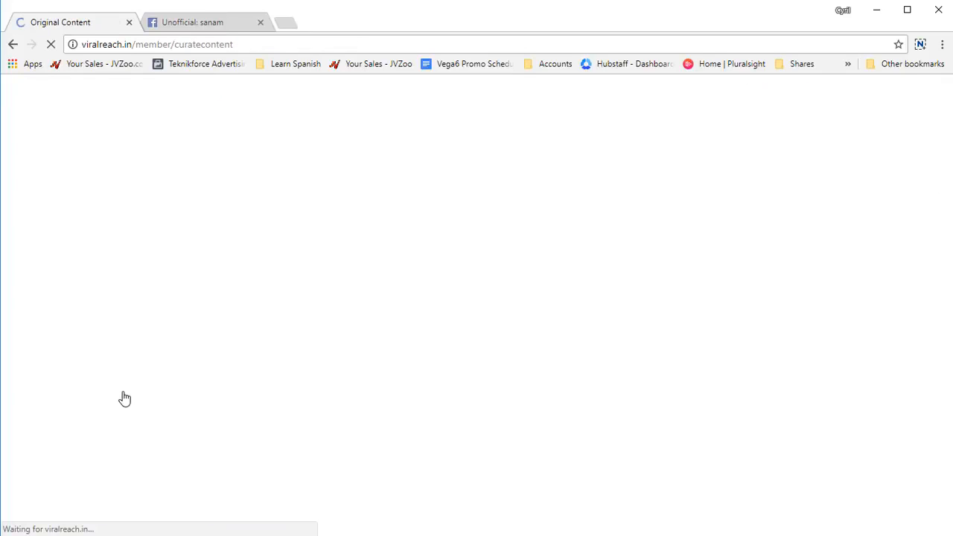
{"action": "left_click", "coordinate": [734, 230]}
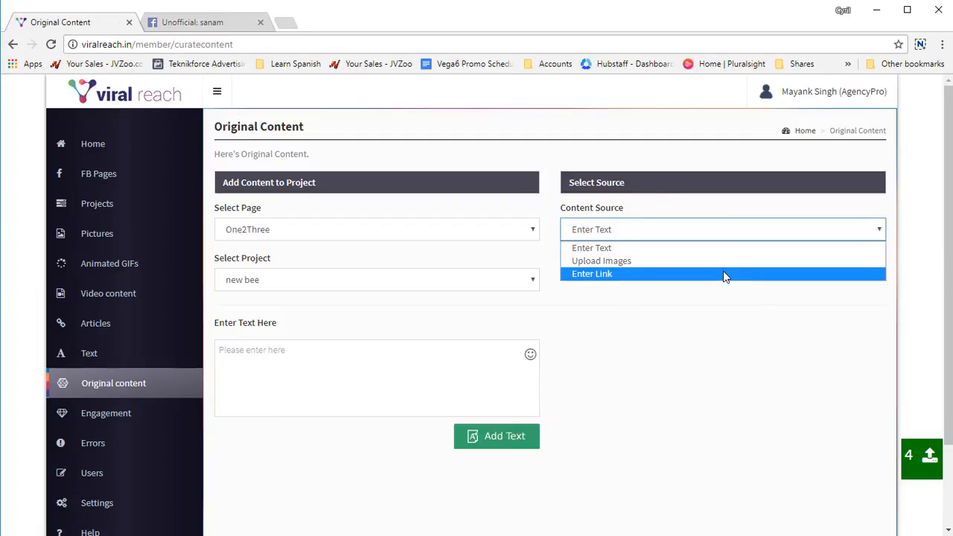
{"action": "left_click", "coordinate": [726, 274]}
{"action": "left_click", "coordinate": [727, 235]}
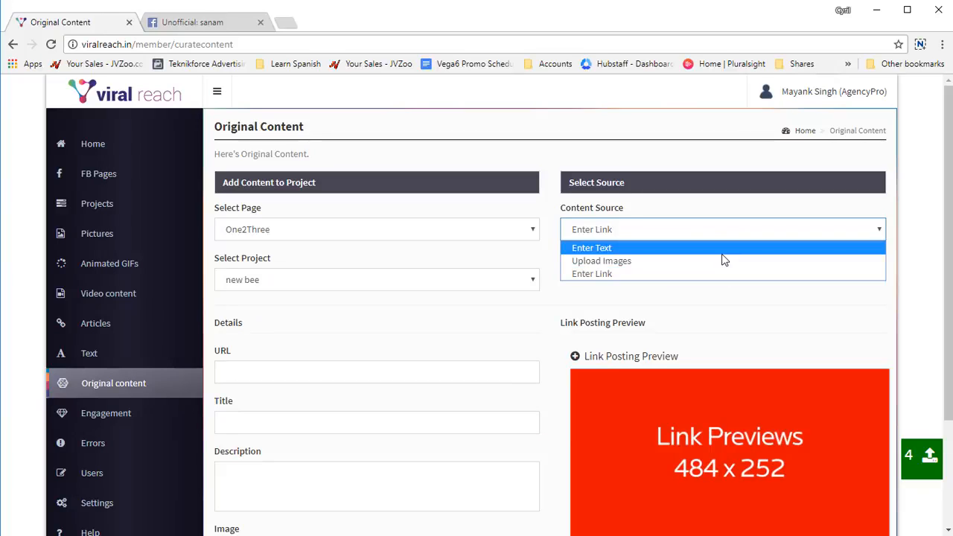
{"action": "left_click", "coordinate": [719, 274]}
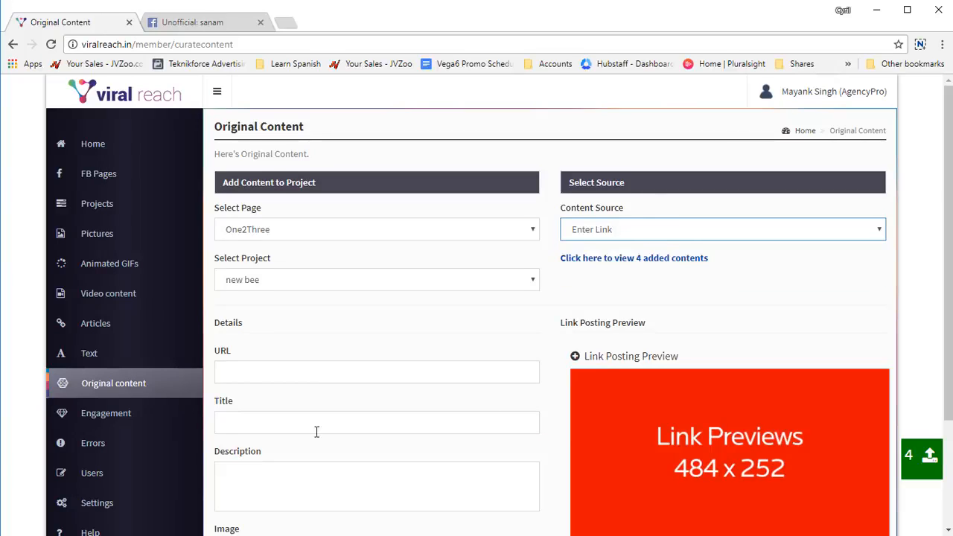
{"action": "scroll", "coordinate": [335, 392], "scroll_direction": "down", "scroll_amount": 2}
{"action": "scroll", "coordinate": [402, 461], "scroll_direction": "up", "scroll_amount": 2}
{"action": "scroll", "coordinate": [428, 438], "scroll_direction": "down", "scroll_amount": 2}
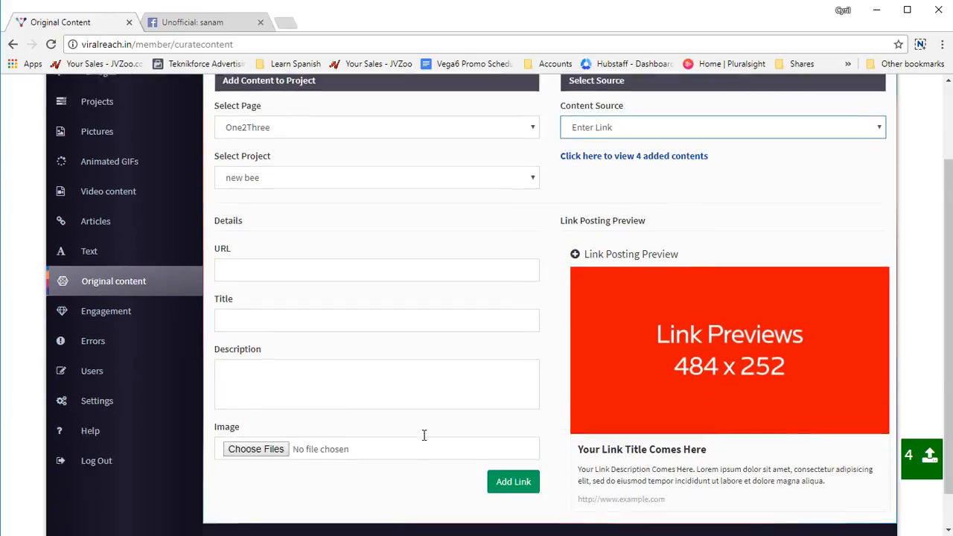
{"action": "scroll", "coordinate": [458, 439], "scroll_direction": "up", "scroll_amount": 2}
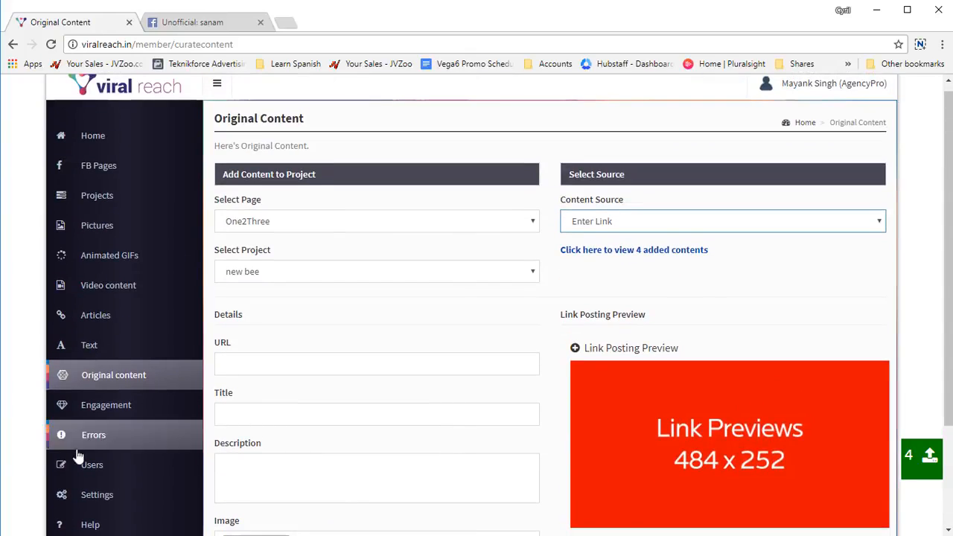
Step: Examine the engagement log of the One2Three page, including its project charts and the reach and reaction counts per post
{"action": "left_click", "coordinate": [131, 404]}
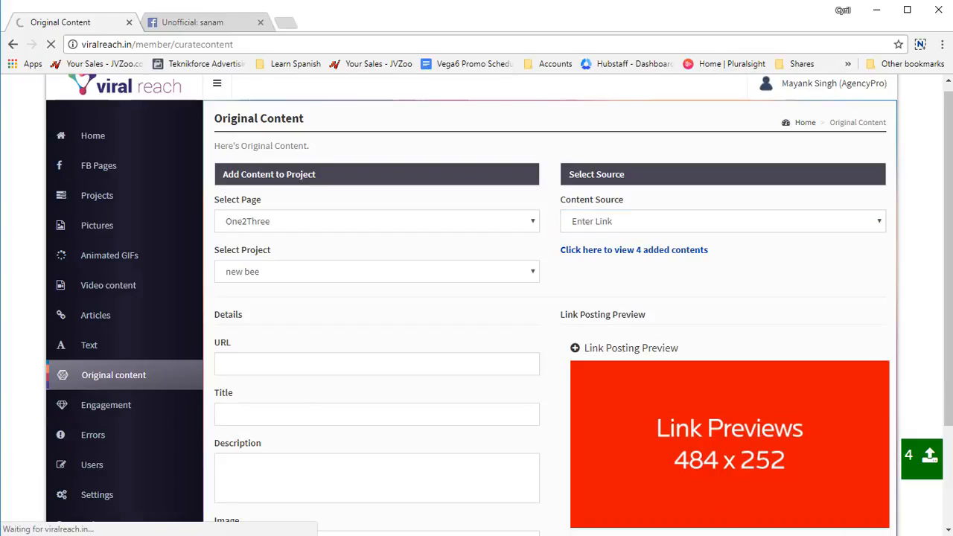
{"action": "scroll", "coordinate": [609, 402], "scroll_direction": "down", "scroll_amount": 3}
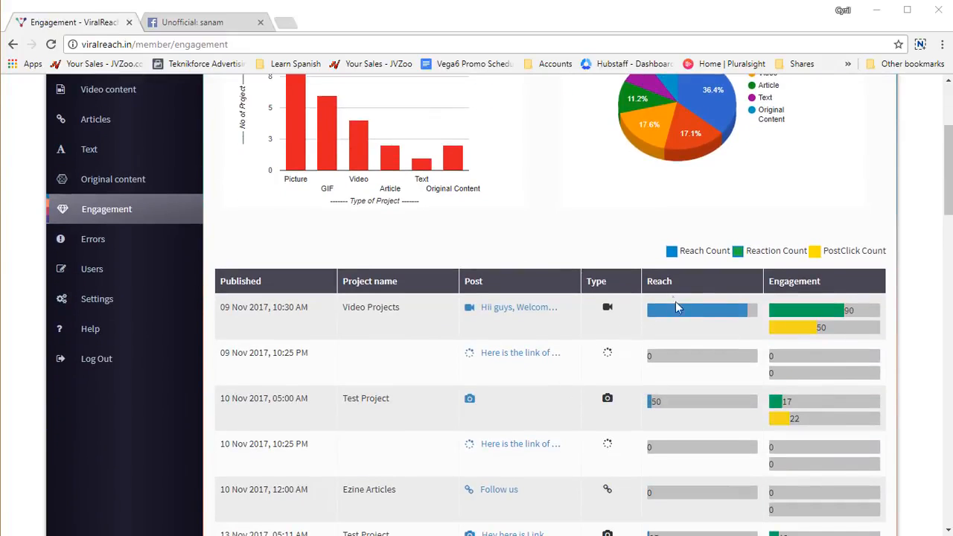
{"action": "mouse_move", "coordinate": [831, 318]}
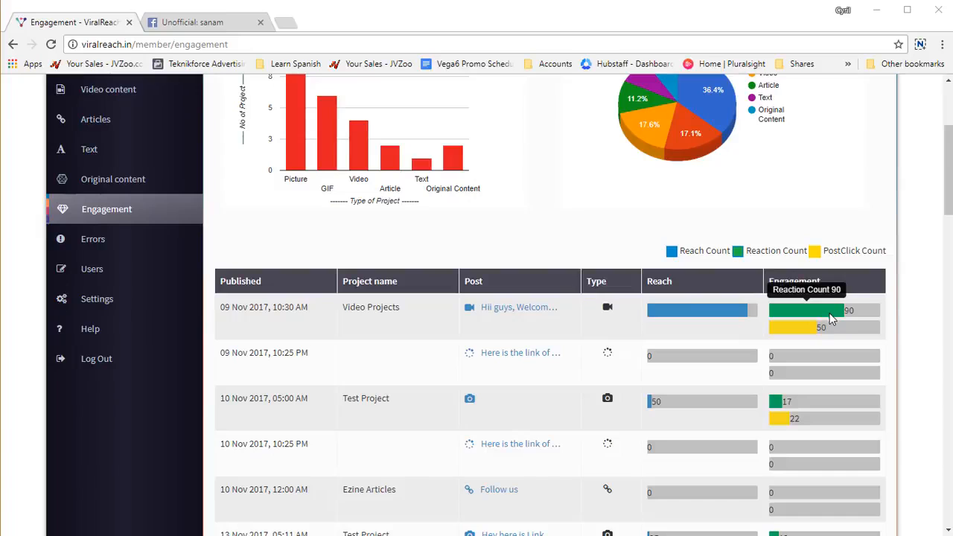
{"action": "scroll", "coordinate": [577, 370], "scroll_direction": "down", "scroll_amount": 9}
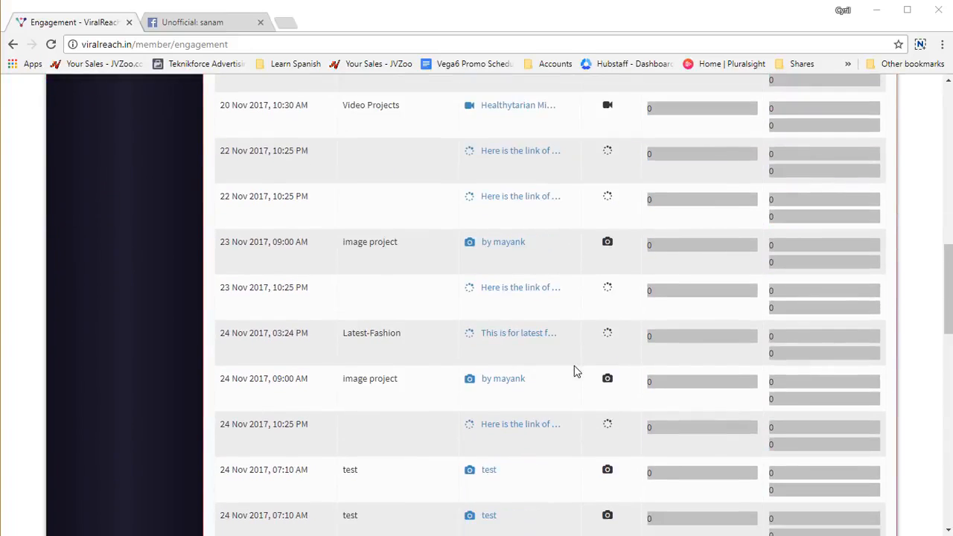
{"action": "scroll", "coordinate": [573, 371], "scroll_direction": "down", "scroll_amount": 4}
{"action": "scroll", "coordinate": [573, 370], "scroll_direction": "up", "scroll_amount": 12}
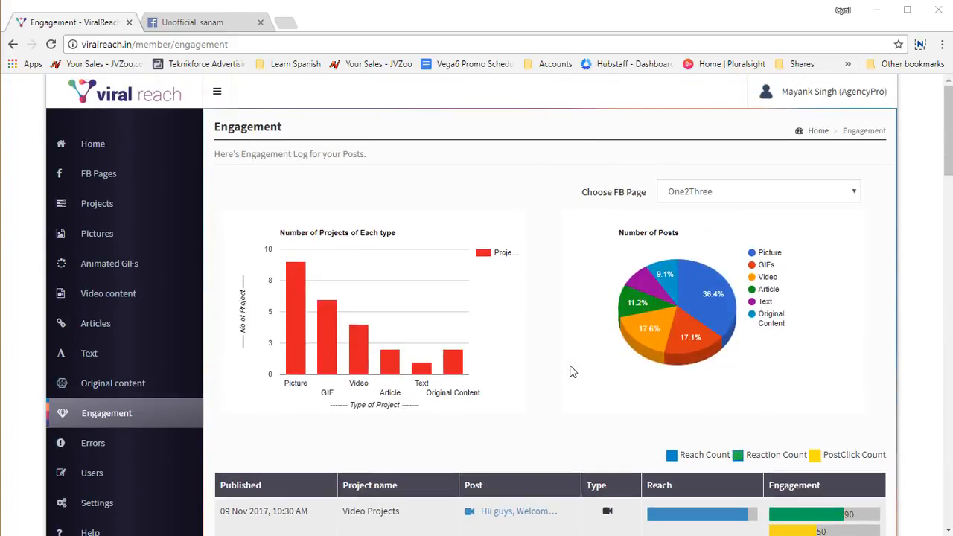
{"action": "scroll", "coordinate": [569, 371], "scroll_direction": "down", "scroll_amount": 2}
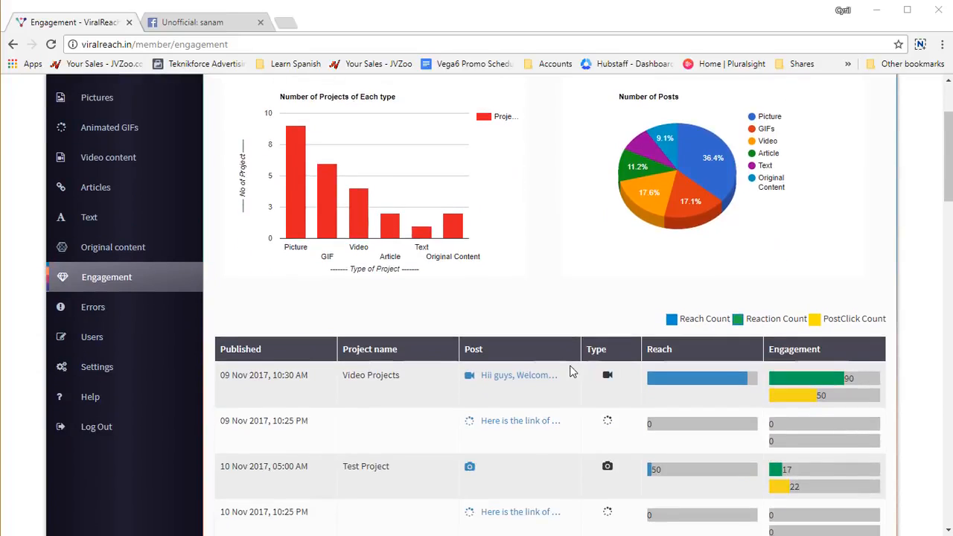
{"action": "scroll", "coordinate": [569, 371], "scroll_direction": "up", "scroll_amount": 1}
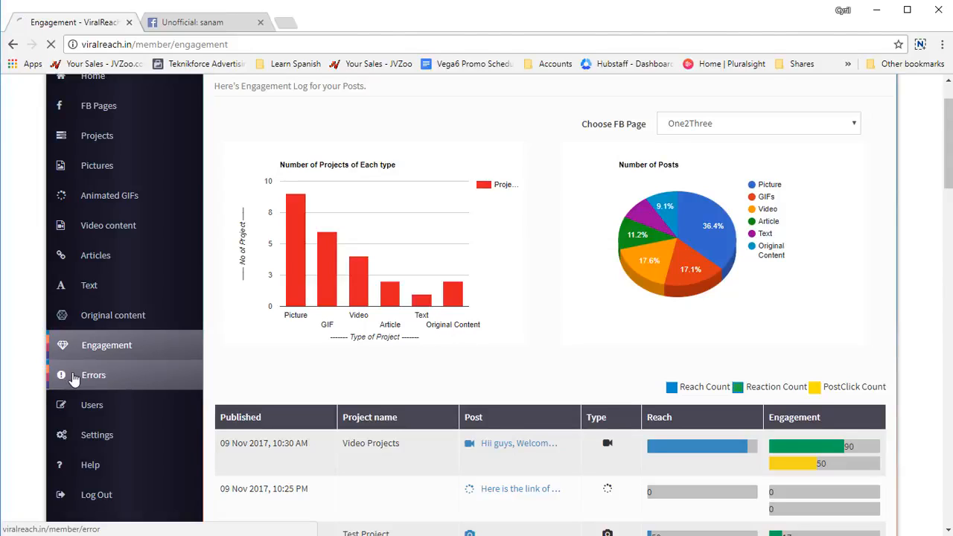
Step: Review the list of posting errors and the list of all created users
{"action": "left_click", "coordinate": [74, 379]}
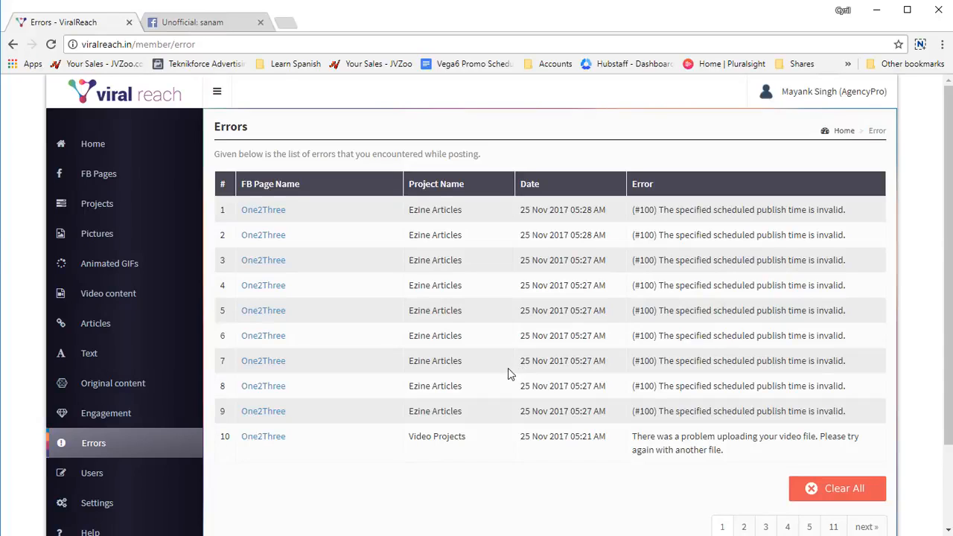
{"action": "left_click", "coordinate": [166, 480]}
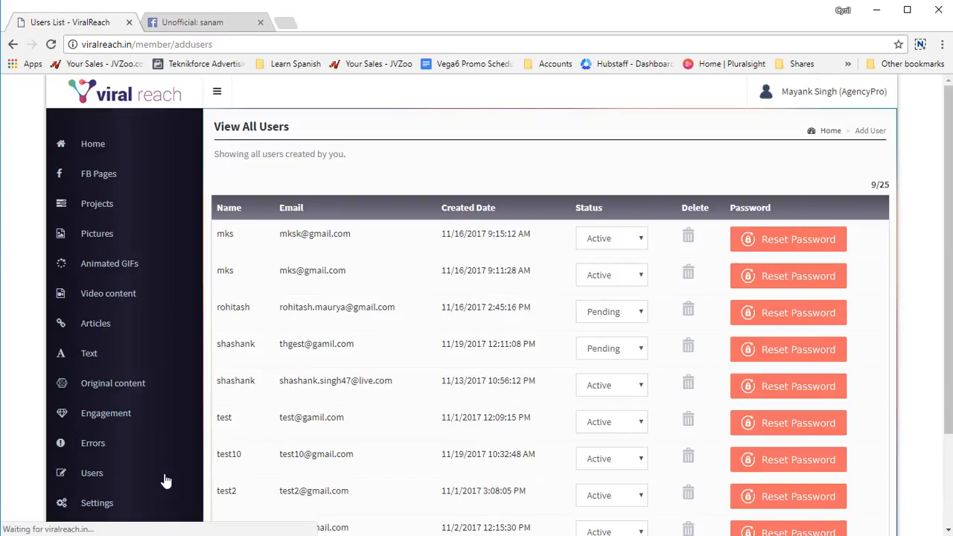
{"action": "scroll", "coordinate": [447, 362], "scroll_direction": "down", "scroll_amount": 2}
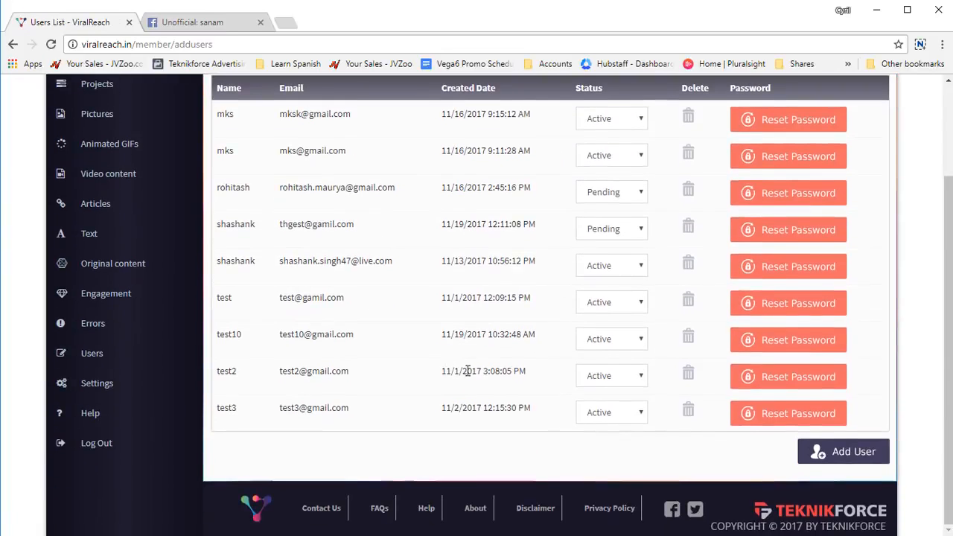
{"action": "scroll", "coordinate": [467, 371], "scroll_direction": "up", "scroll_amount": 2}
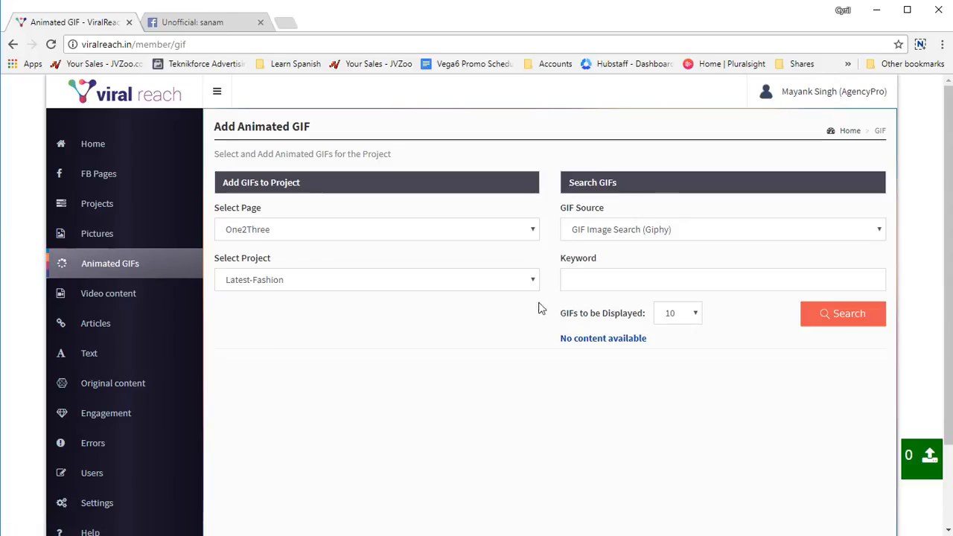
Step: Search for animated GIFs with GIF Image Search (Giphy) using the keyword flower and browse the results
{"action": "left_click", "coordinate": [685, 233]}
{"action": "left_click", "coordinate": [684, 231]}
{"action": "left_click", "coordinate": [674, 236]}
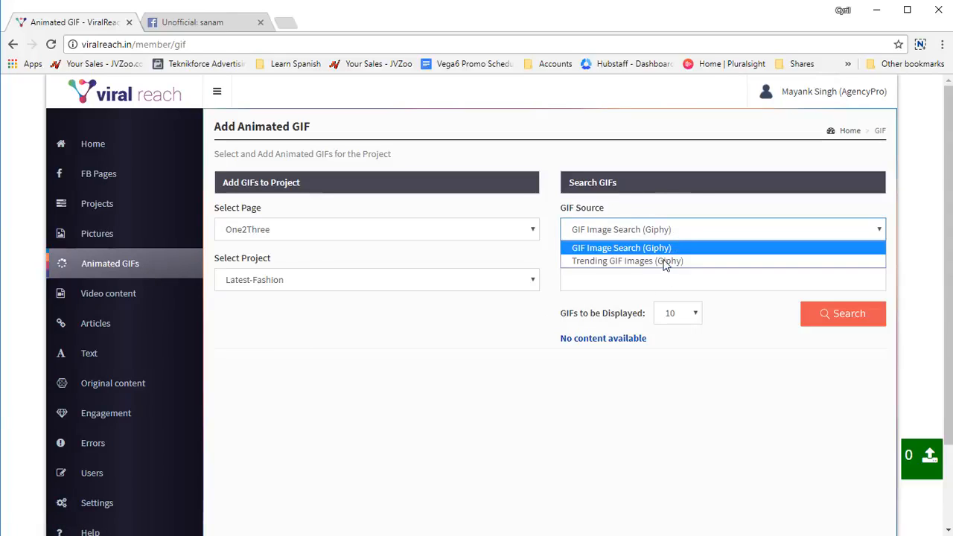
{"action": "left_click", "coordinate": [666, 253]}
{"action": "left_click", "coordinate": [642, 283]}
{"action": "type", "text": "flower"}
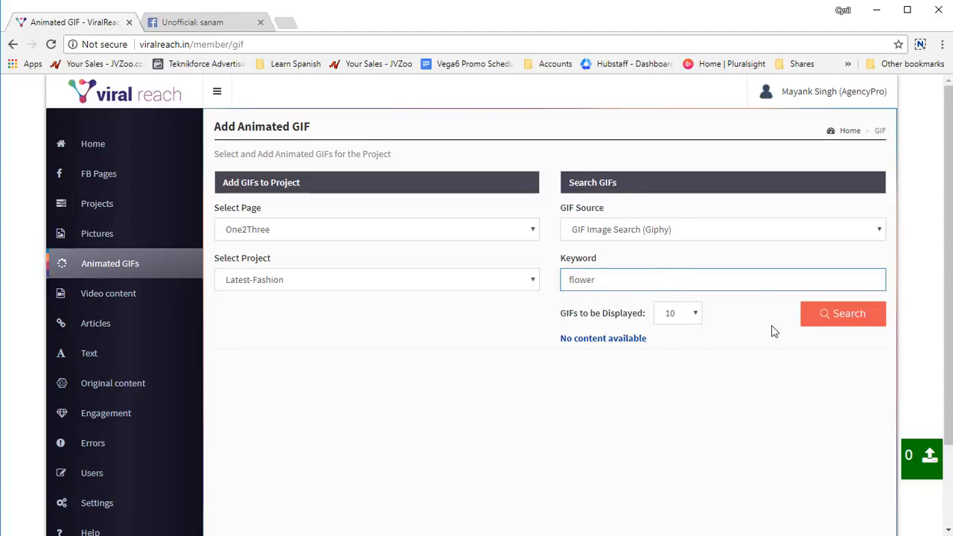
{"action": "left_click", "coordinate": [690, 313]}
{"action": "left_click", "coordinate": [691, 313]}
{"action": "left_click", "coordinate": [810, 320]}
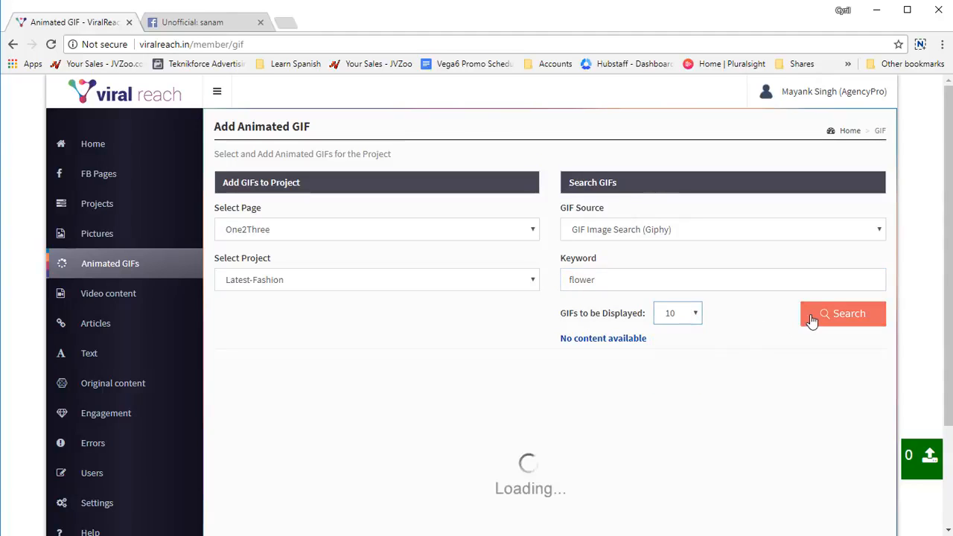
{"action": "scroll", "coordinate": [577, 332], "scroll_direction": "down", "scroll_amount": 2}
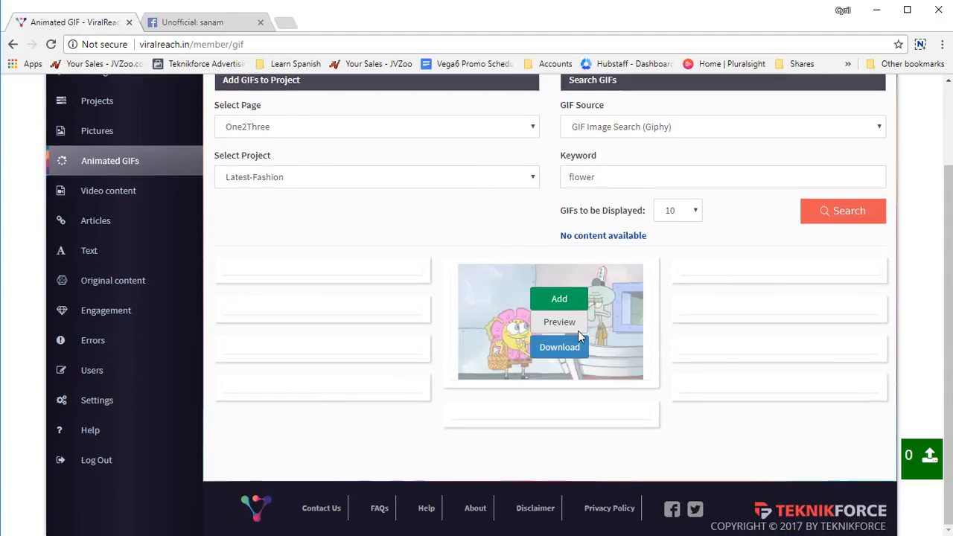
{"action": "scroll", "coordinate": [275, 372], "scroll_direction": "down", "scroll_amount": 1}
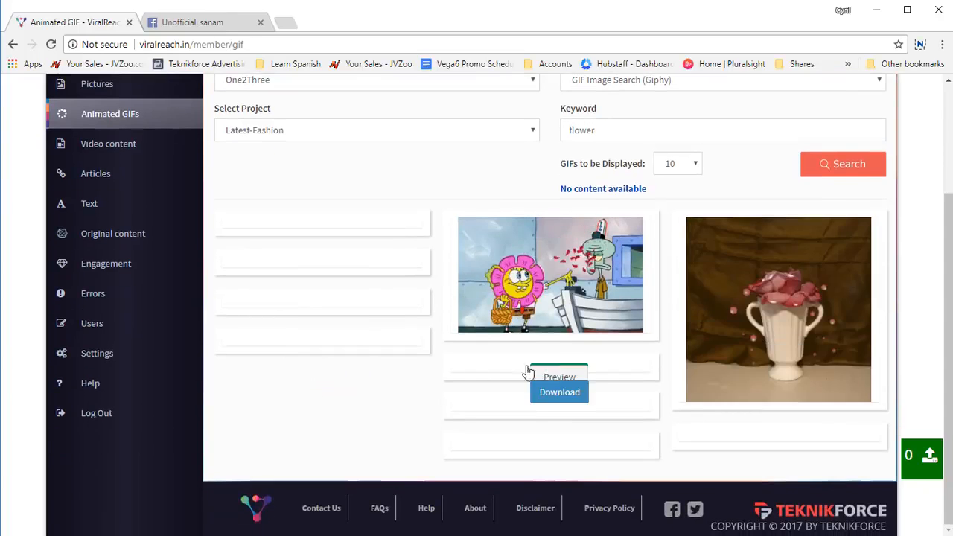
{"action": "scroll", "coordinate": [390, 357], "scroll_direction": "down", "scroll_amount": 1}
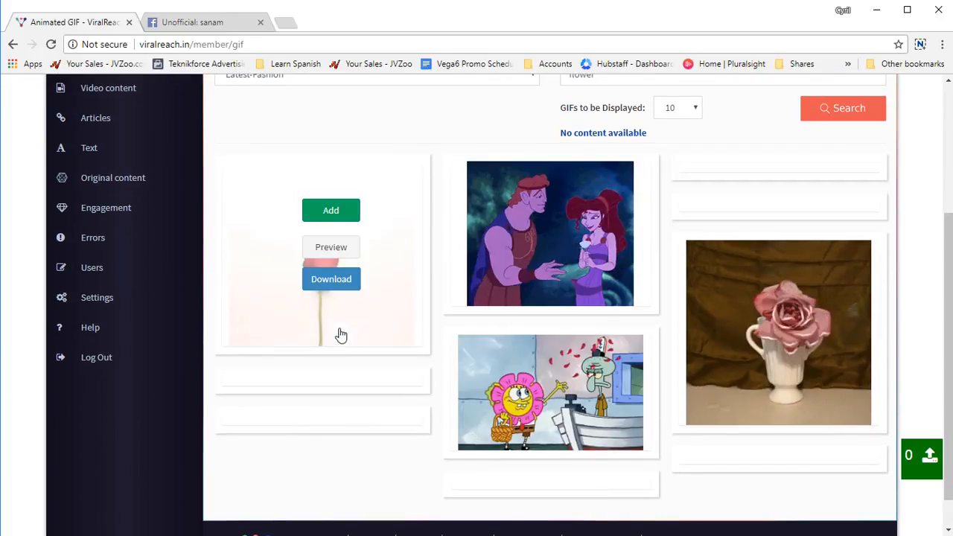
{"action": "scroll", "coordinate": [456, 372], "scroll_direction": "up", "scroll_amount": 4}
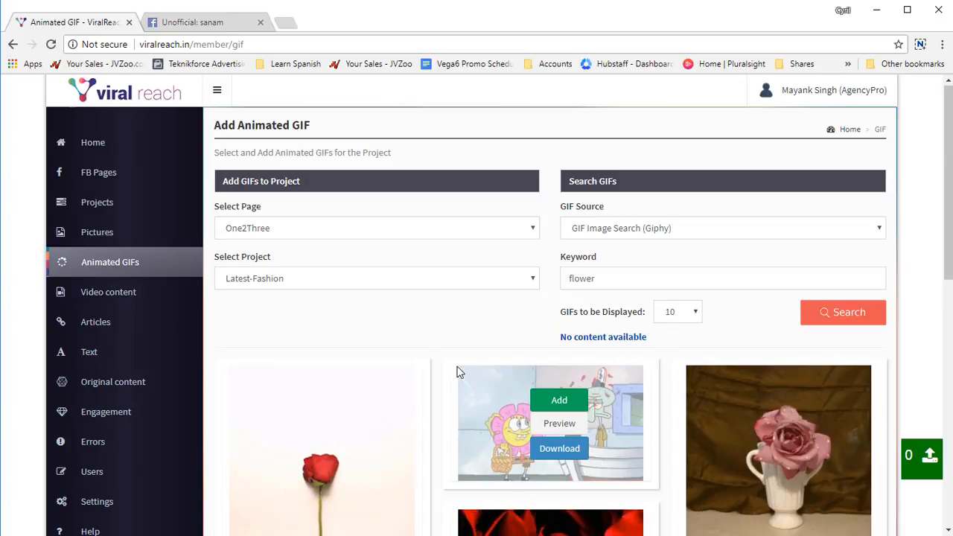
{"action": "scroll", "coordinate": [183, 361], "scroll_direction": "down", "scroll_amount": 3}
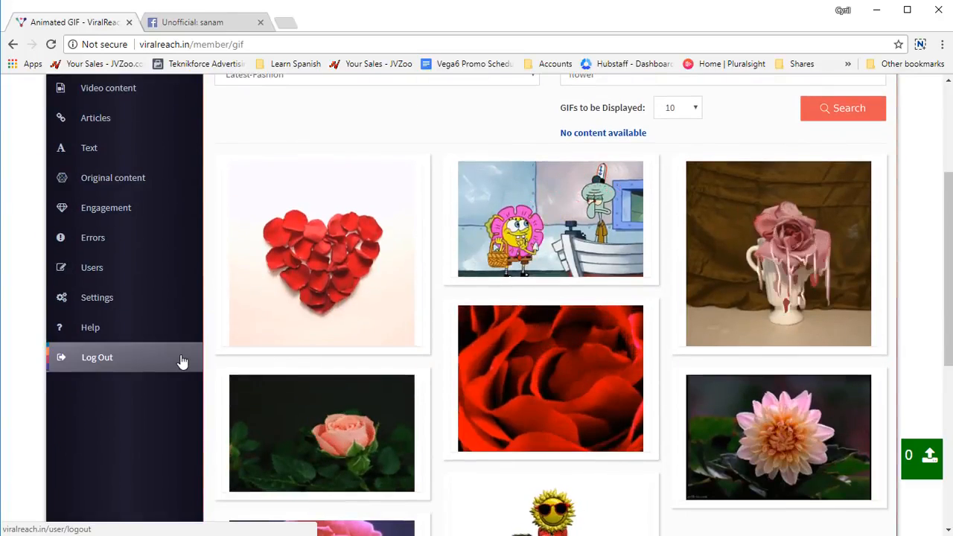